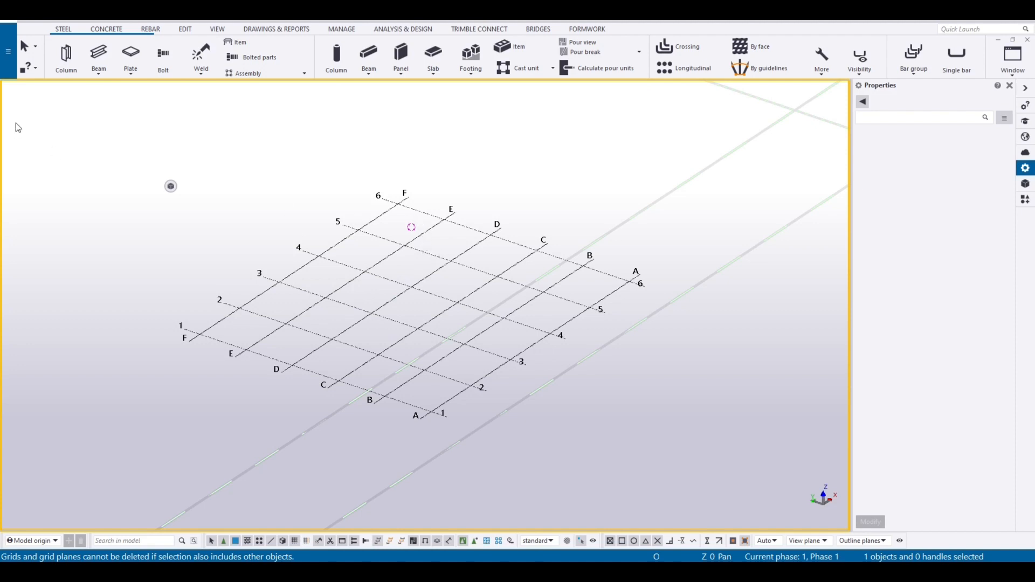
click(8, 51)
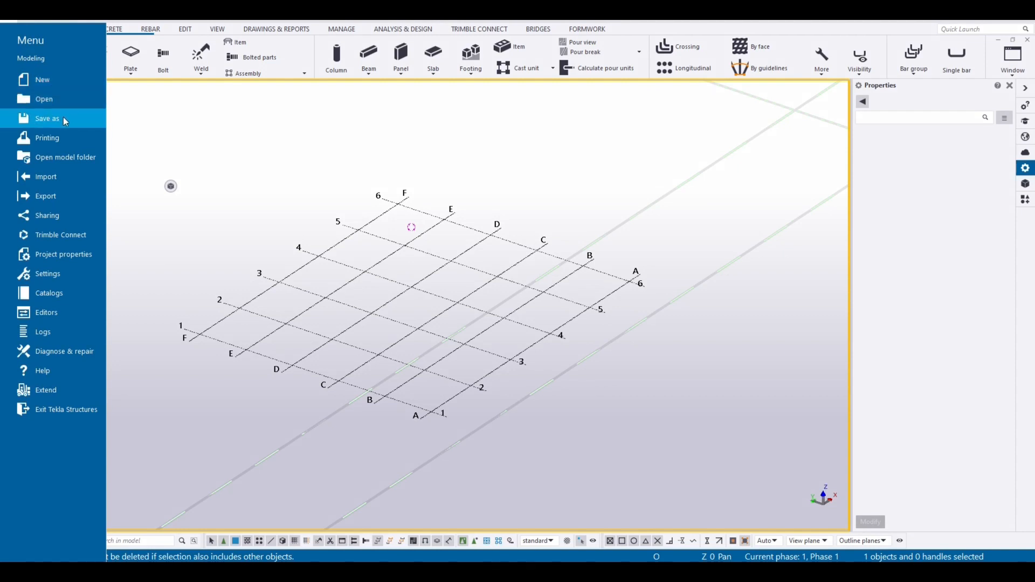
click(309, 144)
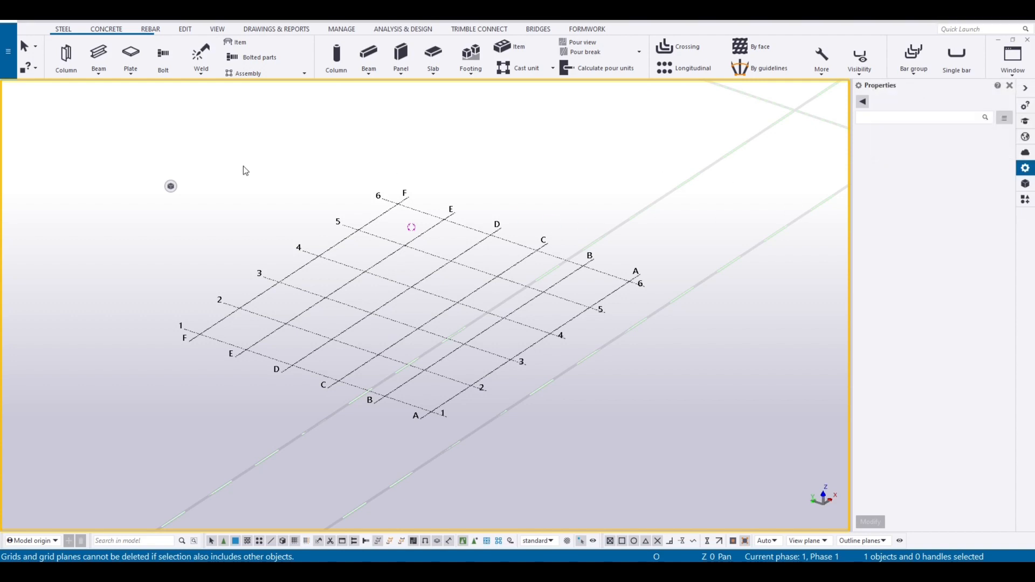
Examine the grid and work area by switching between plan and 3D views
key(ctrl+p)
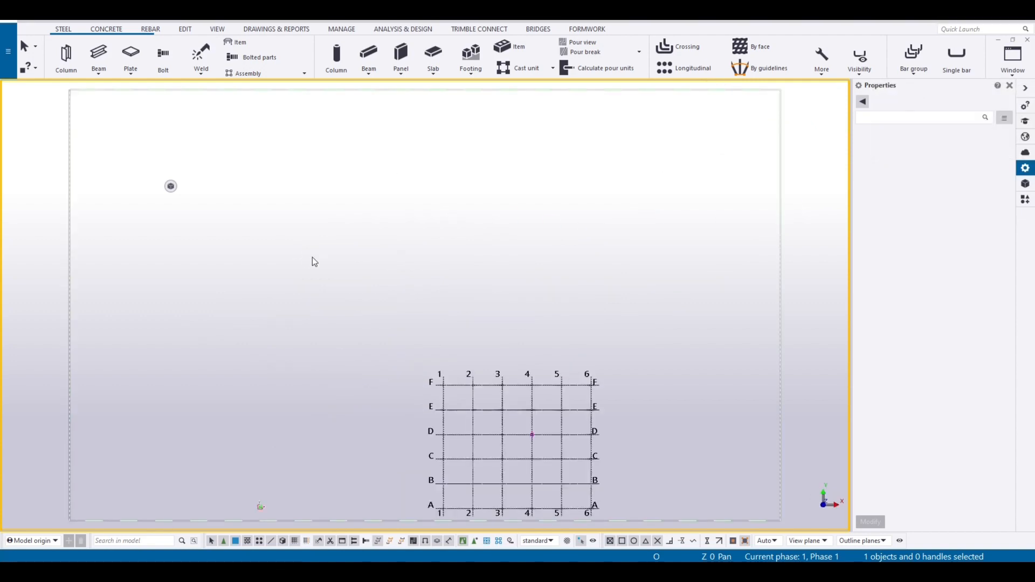
middle_drag(329, 307, 245, 166)
scroll(331, 366, up, 4)
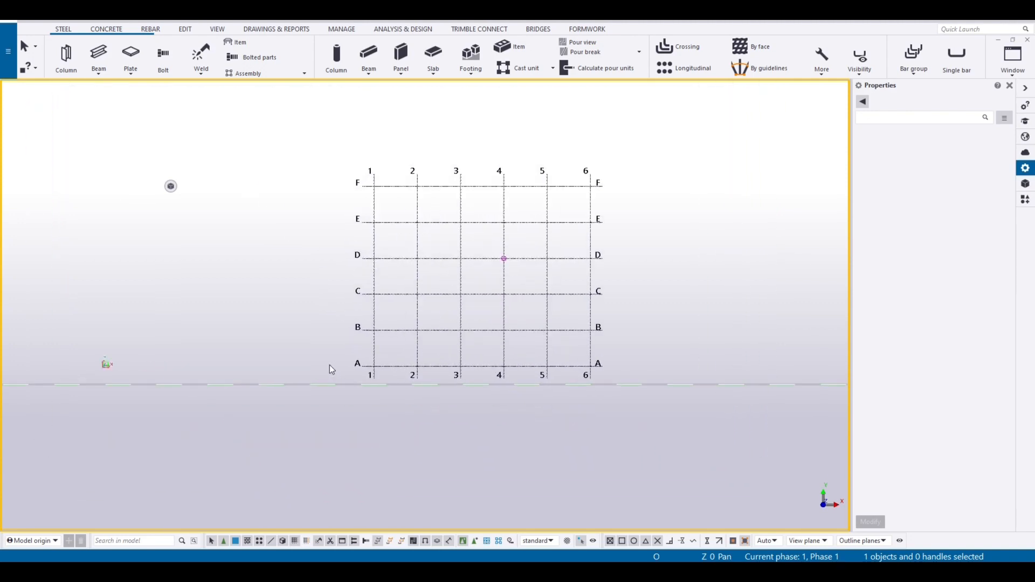
scroll(306, 353, down, 6)
key(ctrl+p)
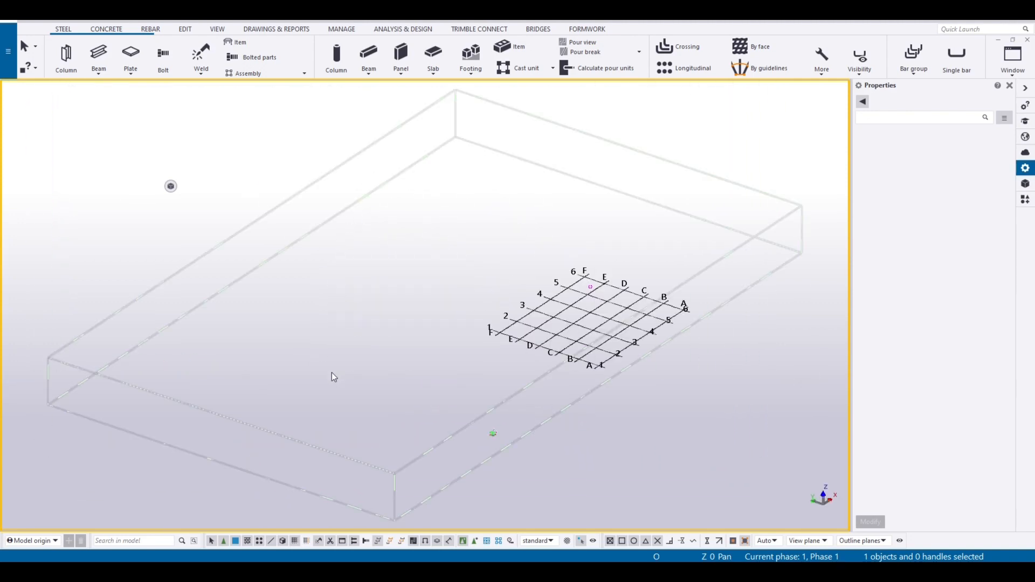
scroll(377, 356, down, 5)
scroll(528, 362, up, 3)
scroll(526, 358, up, 1)
middle_drag(559, 351, 463, 281)
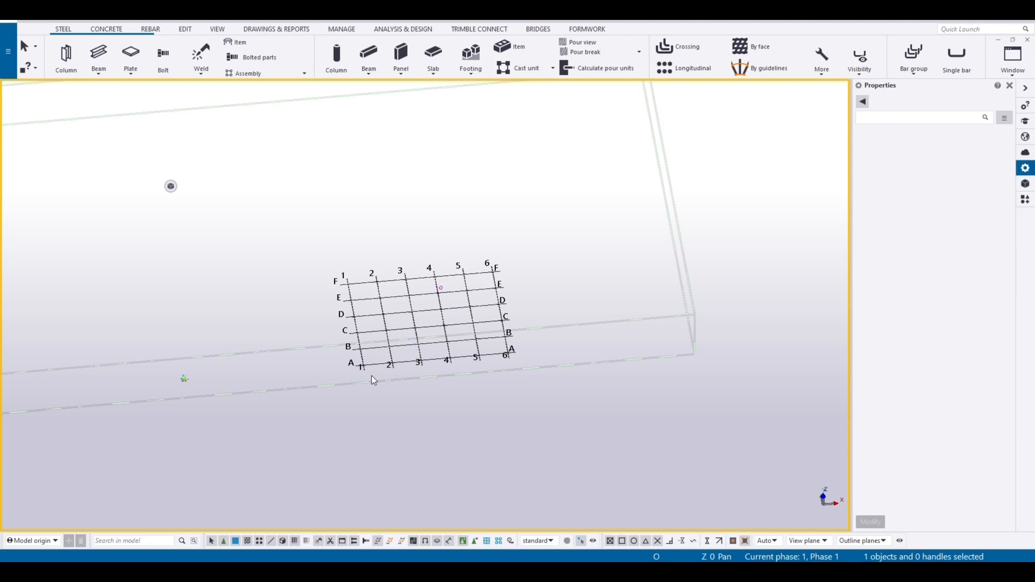
Switch the model view to plan and close the Properties pane
key(ctrl+p)
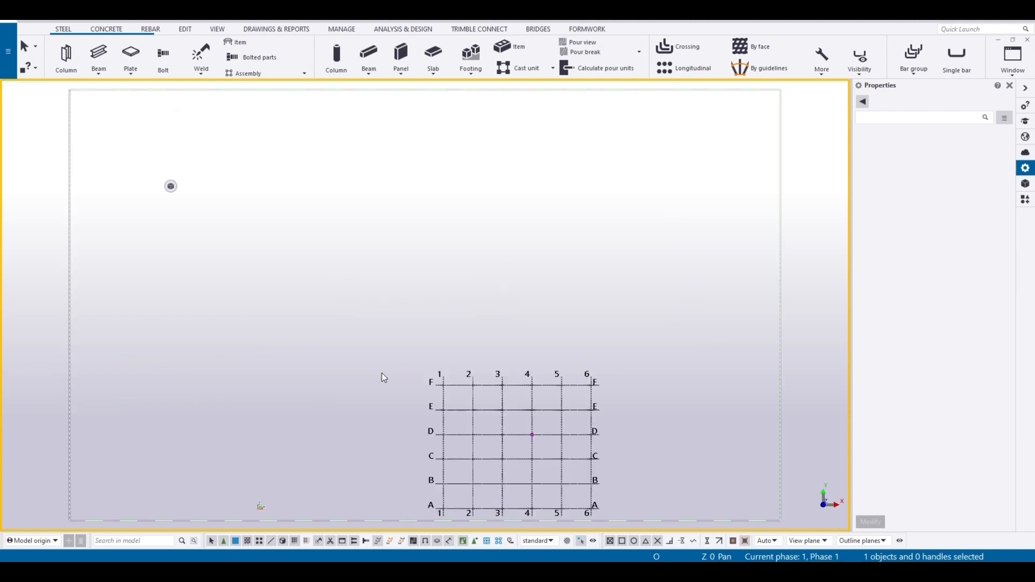
middle_drag(340, 350, 314, 316)
scroll(353, 354, down, 2)
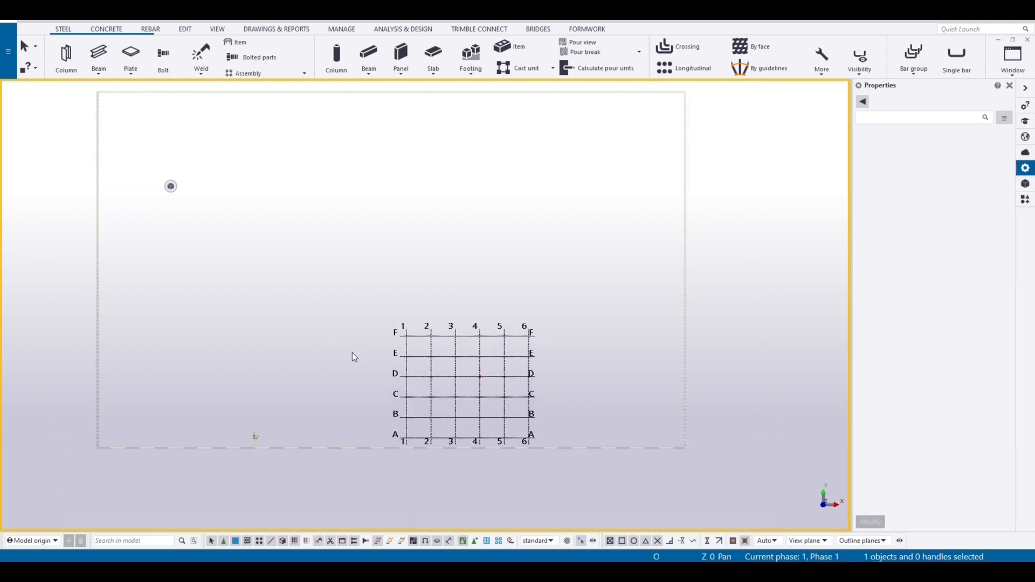
scroll(355, 360, up, 2)
middle_drag(371, 311, 381, 354)
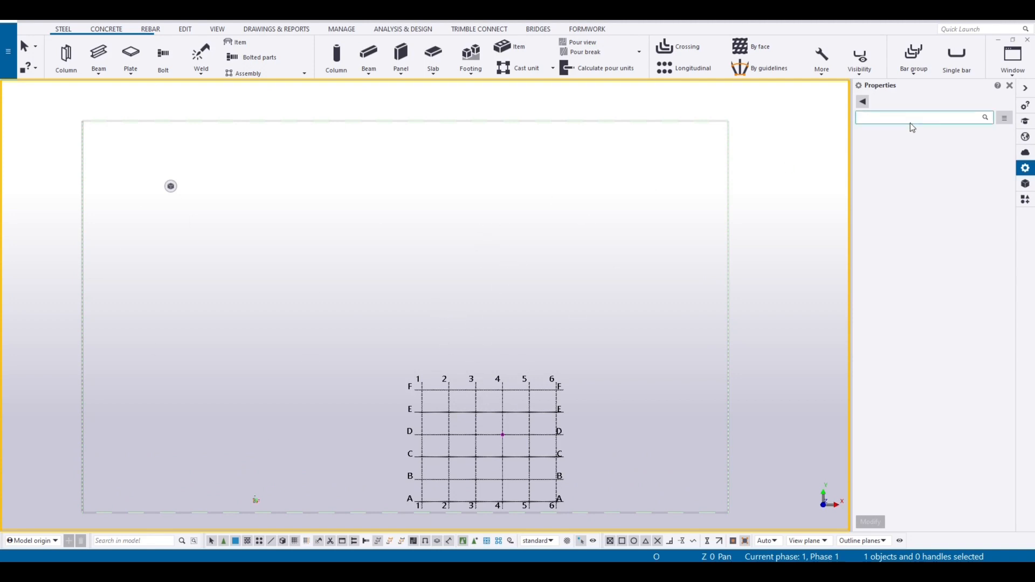
click(1009, 85)
middle_drag(625, 306, 606, 271)
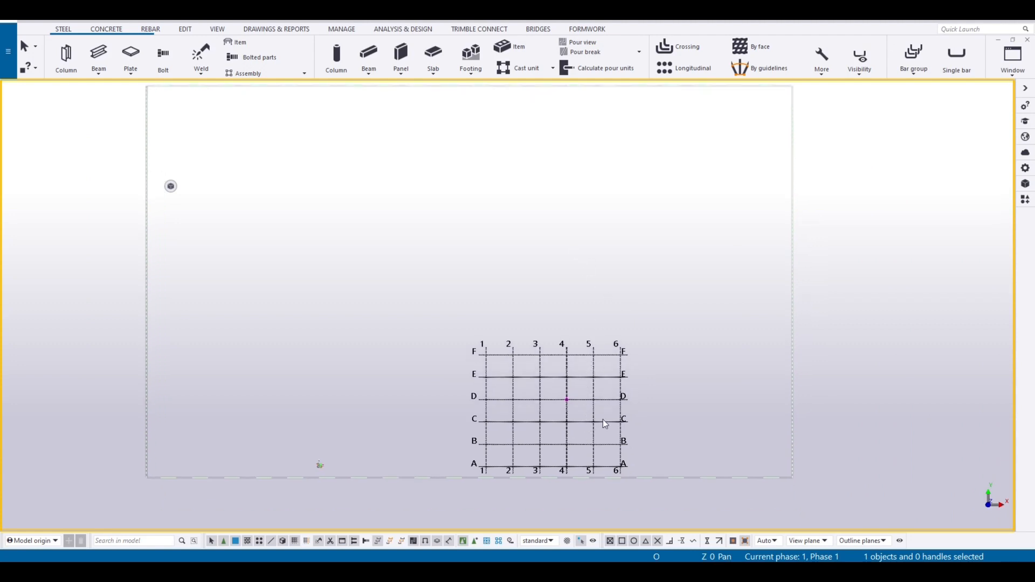
Test selecting the whole grid and only grid line 3
click(594, 364)
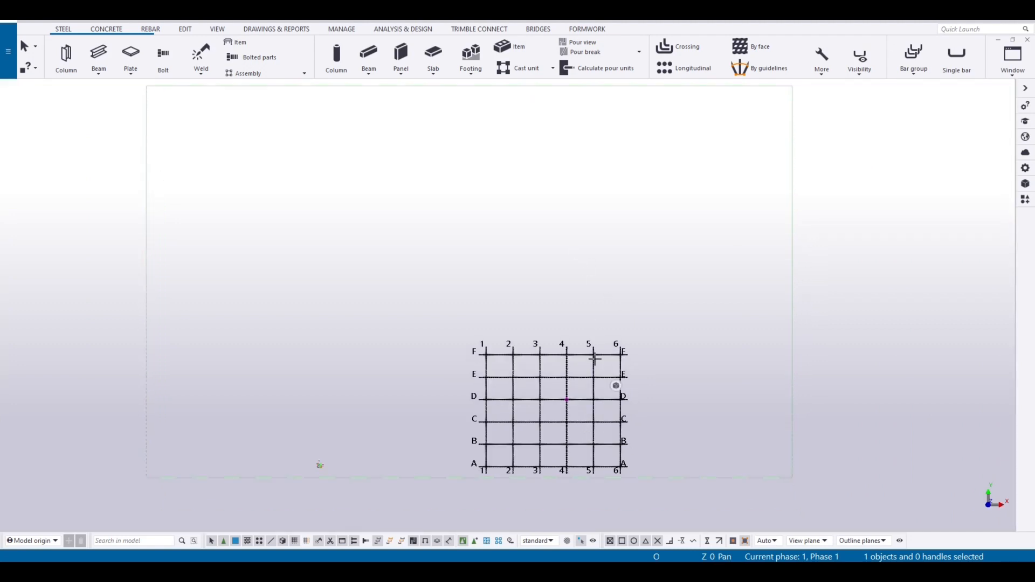
click(615, 385)
click(306, 540)
click(415, 386)
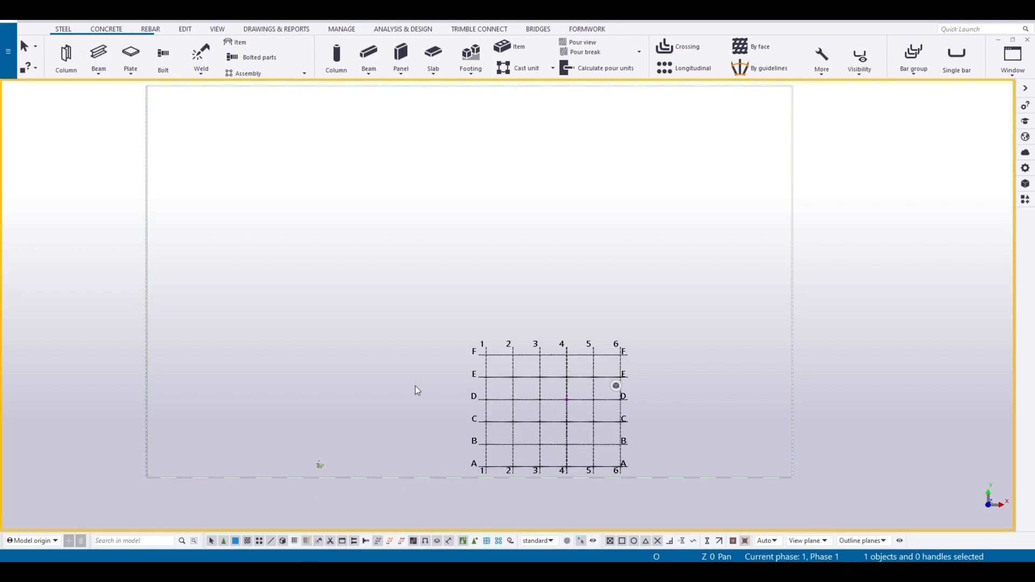
click(540, 364)
scroll(541, 363, up, 4)
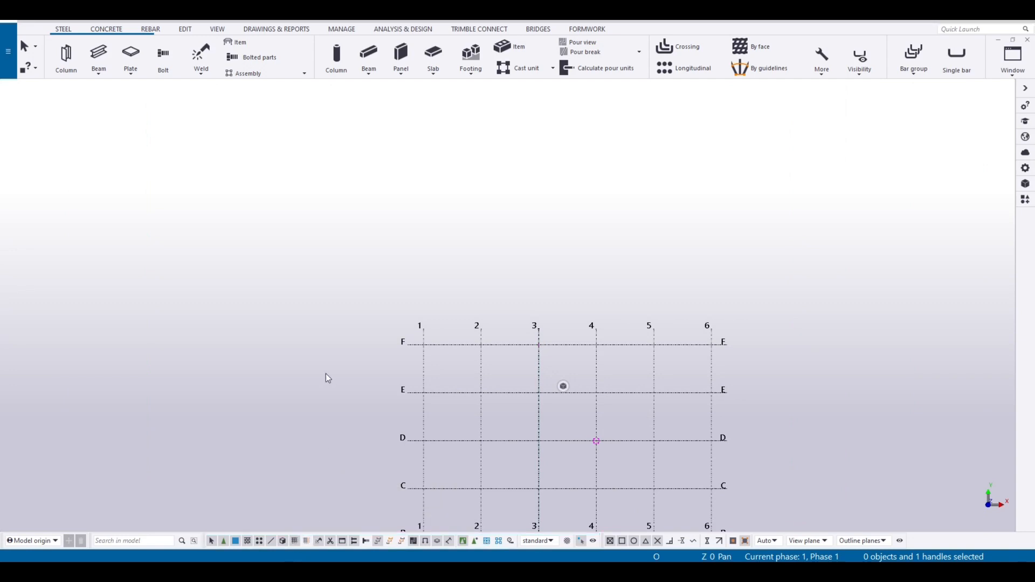
scroll(328, 379, down, 5)
Copy the whole grid straight up in plan, using a point on grid line A between lines 3 and 4 as the origin
click(381, 386)
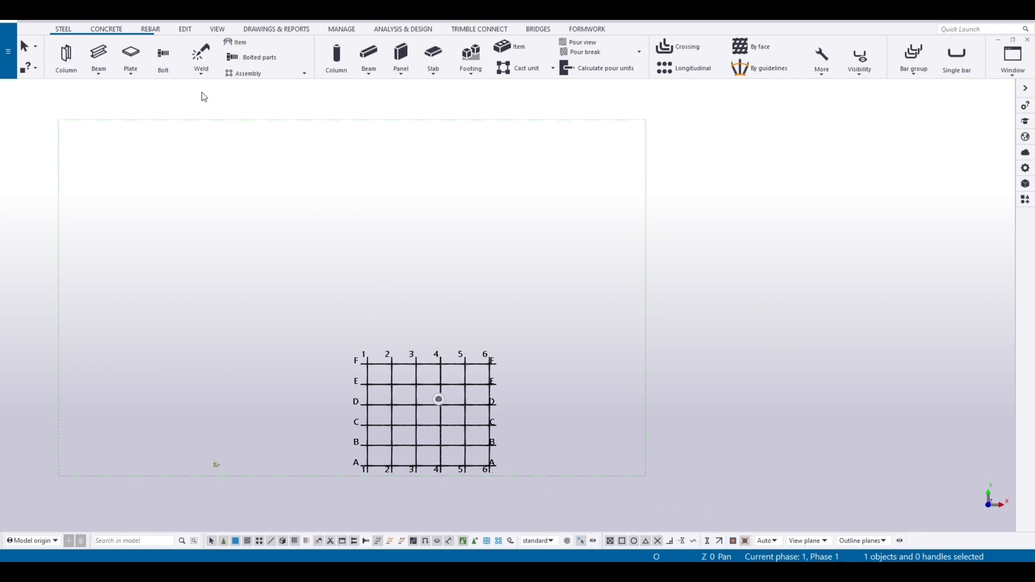
click(183, 29)
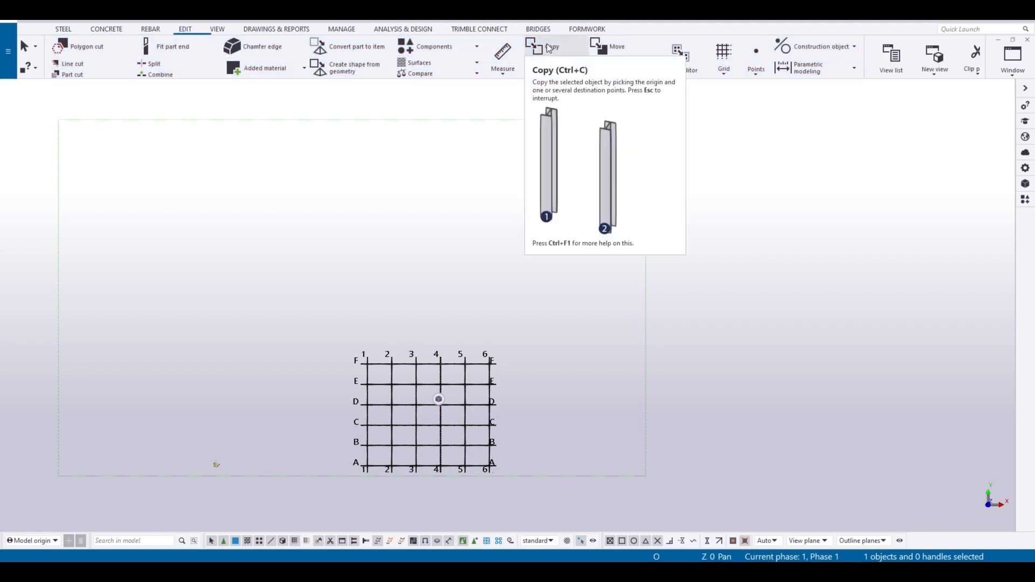
click(548, 48)
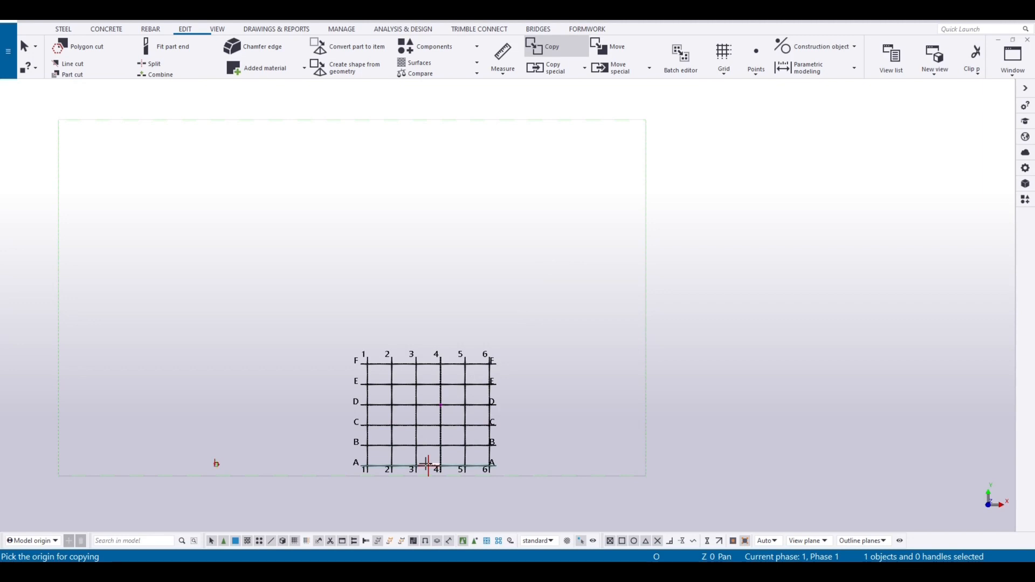
click(428, 464)
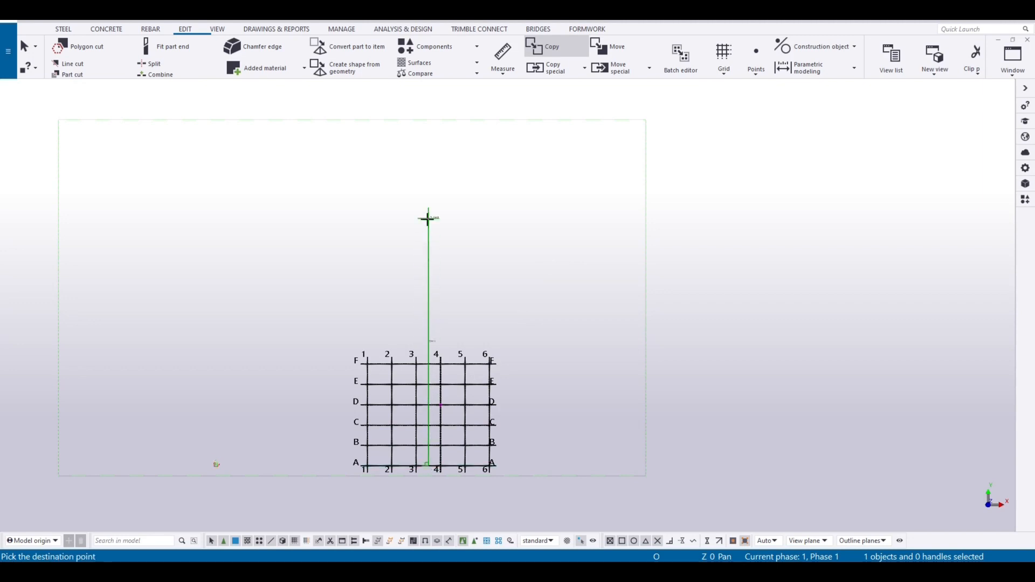
click(428, 297)
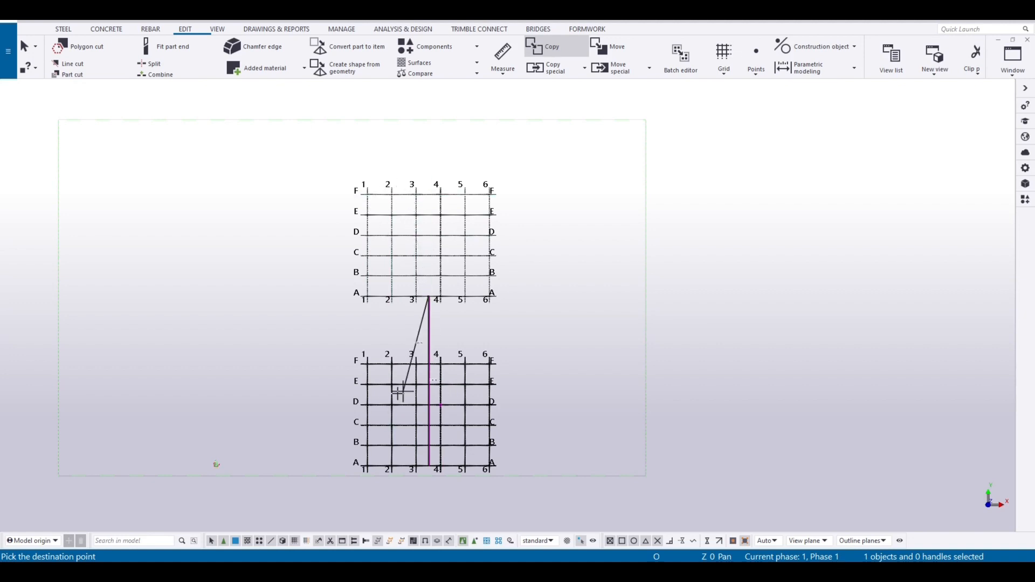
key(Escape)
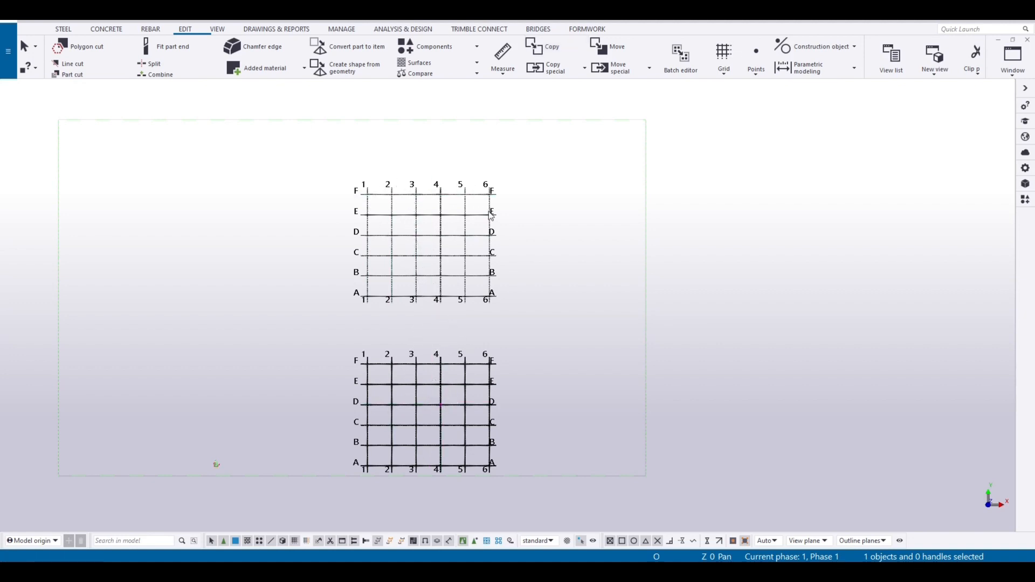
Delete the copied grid above the original one
drag(323, 153, 504, 315)
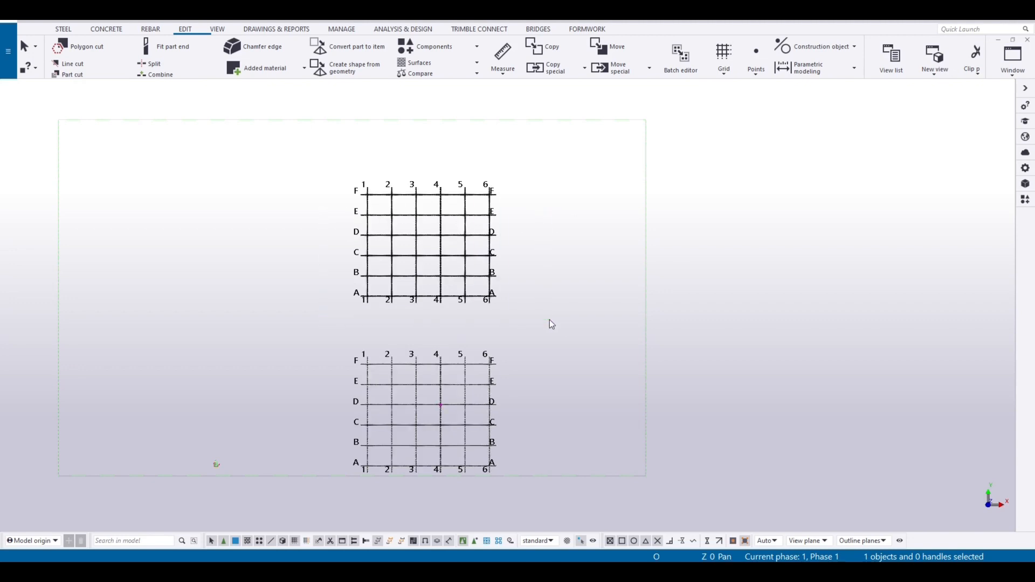
key(Delete)
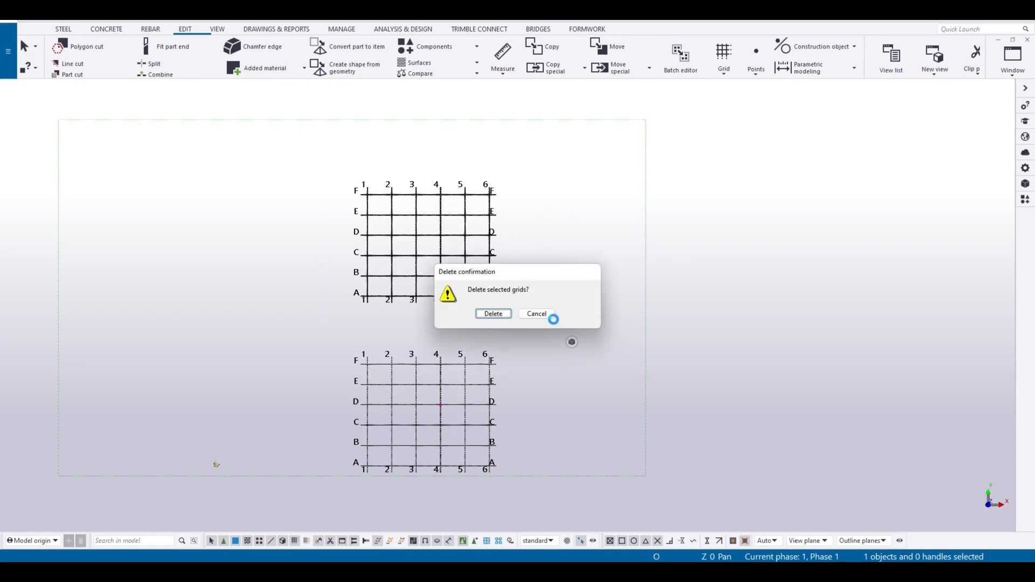
click(494, 314)
scroll(506, 323, down, 2)
scroll(494, 426, up, 3)
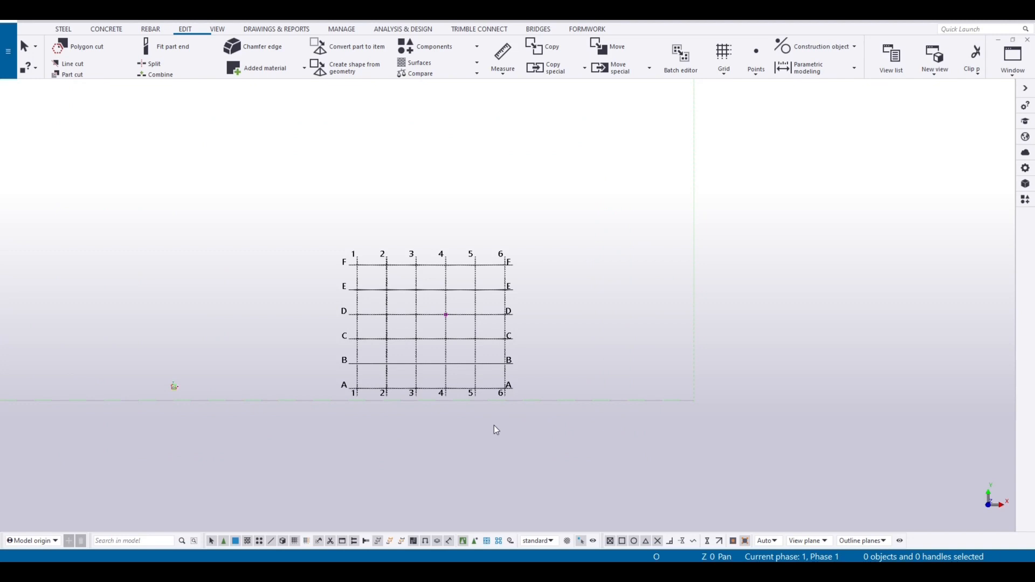
Place one steel column at the intersection of grid lines C and 4 in a 3D view
mouse_move(496, 429)
ctrl+middle_down()
mouse_move(503, 277)
mouse_move(490, 301)
ctrl+middle_up()
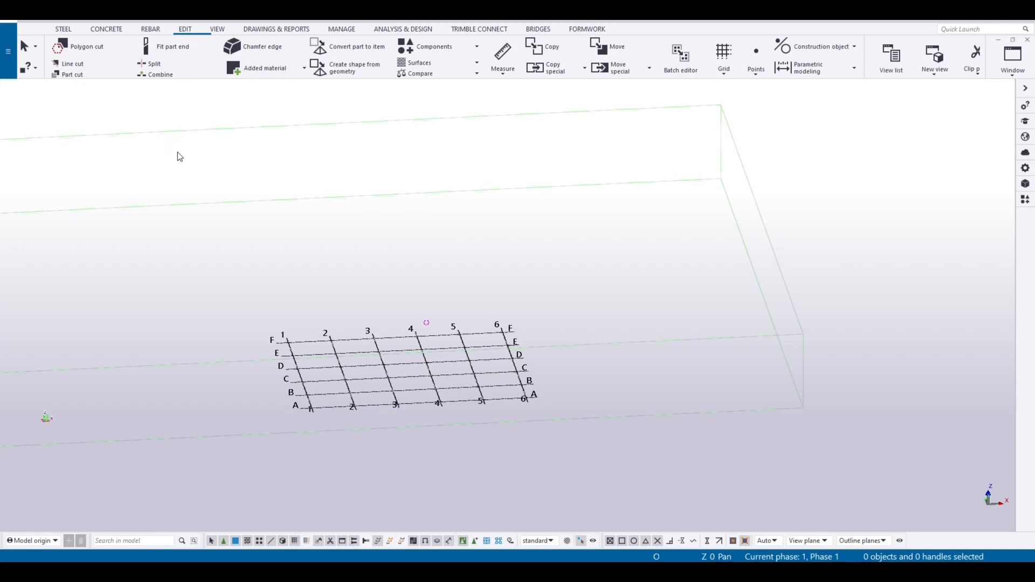
click(63, 29)
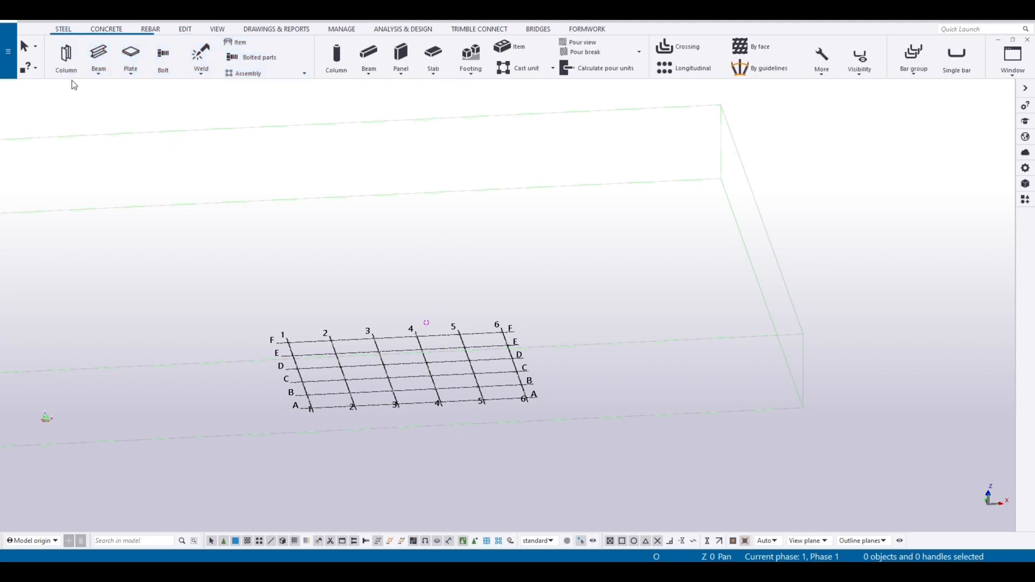
click(98, 31)
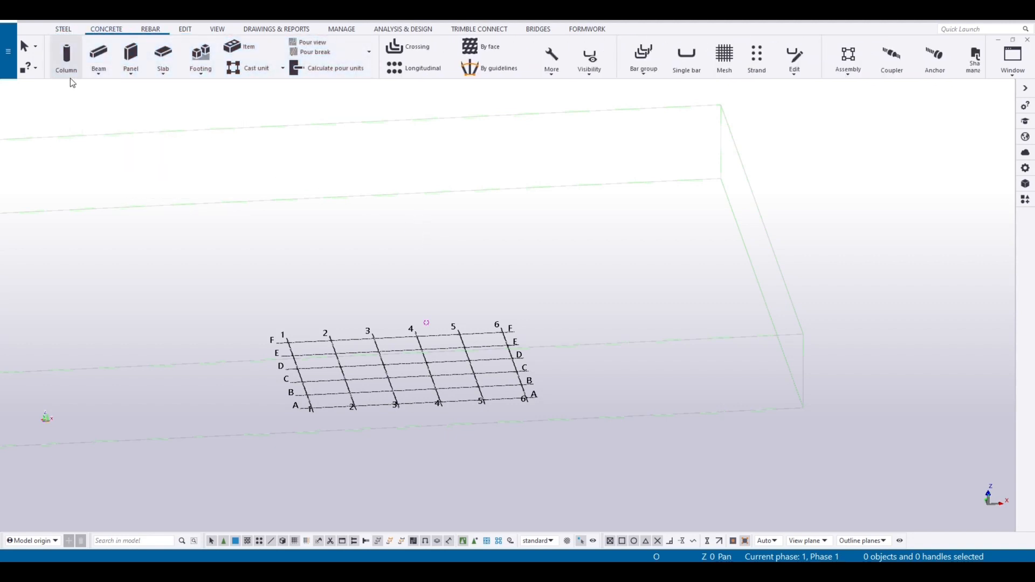
scroll(70, 67, up, 1)
click(71, 65)
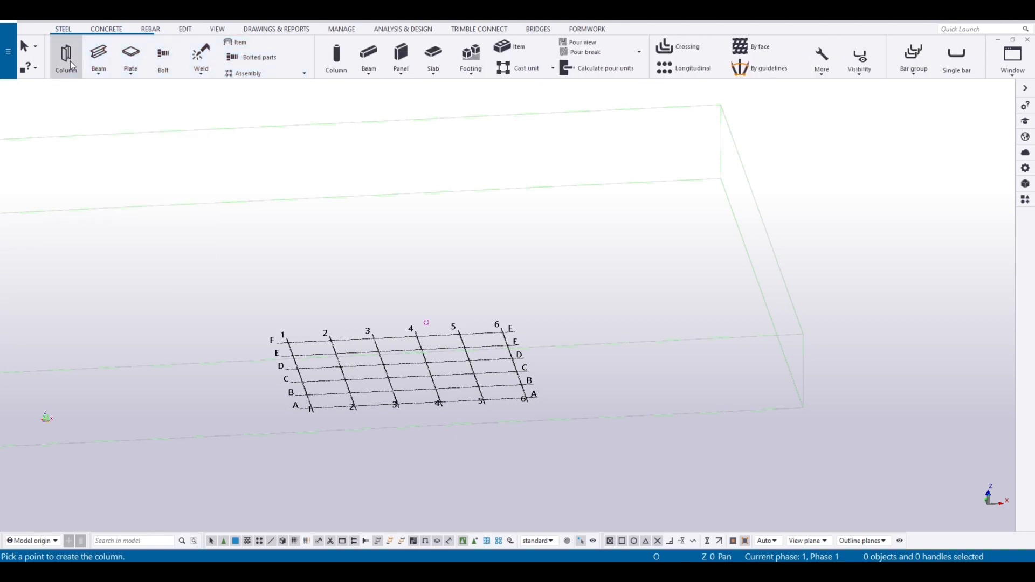
click(430, 375)
scroll(429, 372, up, 5)
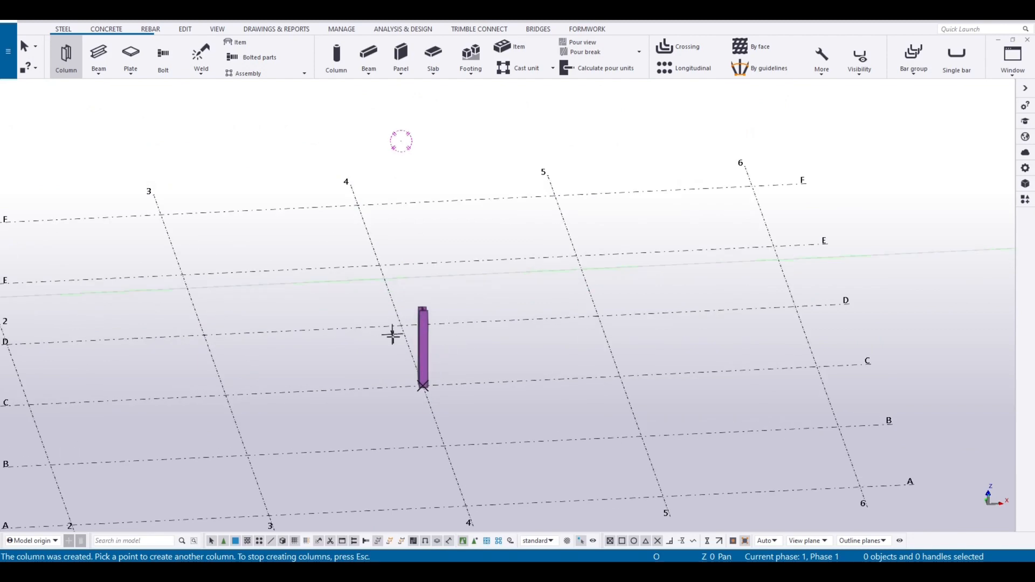
key(Escape)
Set the view's rotation centre to the end point at the column's base
mouse_move(285, 420)
ctrl+middle_down()
mouse_move(352, 398)
mouse_move(234, 429)
mouse_move(289, 386)
mouse_move(233, 470)
mouse_move(363, 390)
ctrl+middle_up()
scroll(288, 386, down, 5)
scroll(320, 303, up, 10)
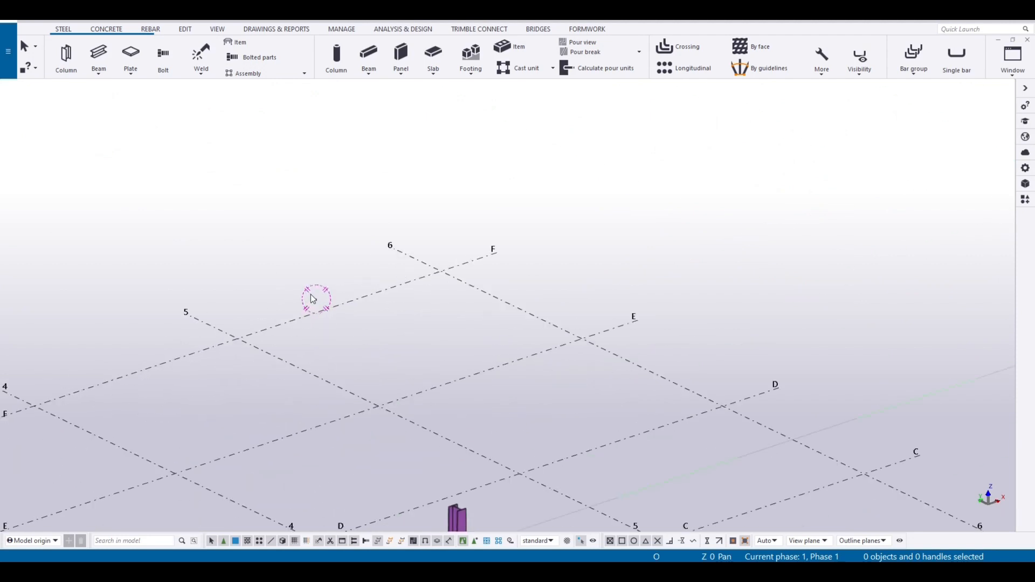
scroll(311, 299, down, 9)
scroll(322, 334, up, 7)
key(v)
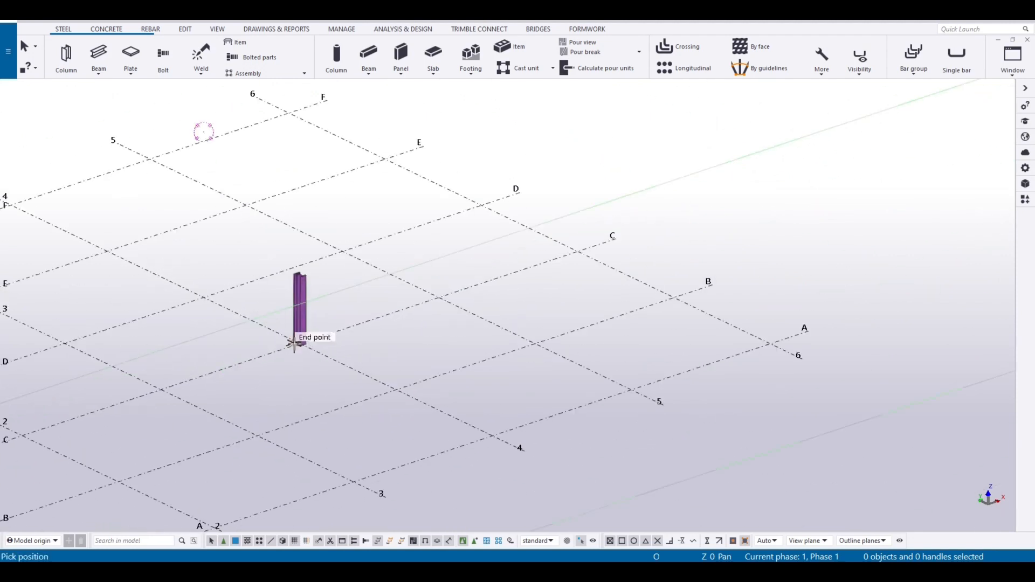
click(294, 344)
scroll(298, 341, up, 7)
scroll(294, 351, down, 5)
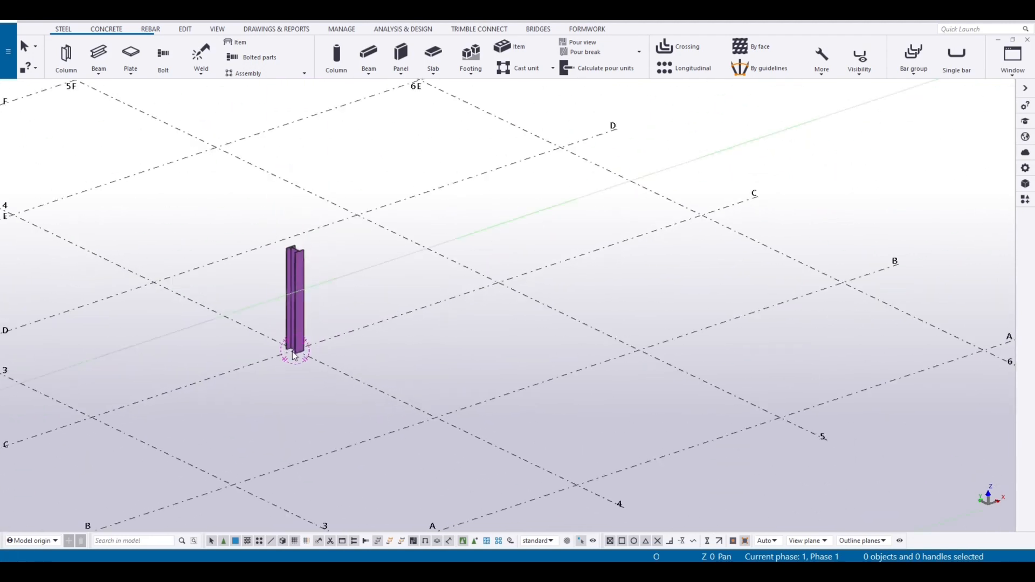
Move the view's rotation centre to the top of the column and orbit around it
ctrl+middle_drag(294, 356, 341, 422)
scroll(291, 348, up, 7)
scroll(341, 421, down, 4)
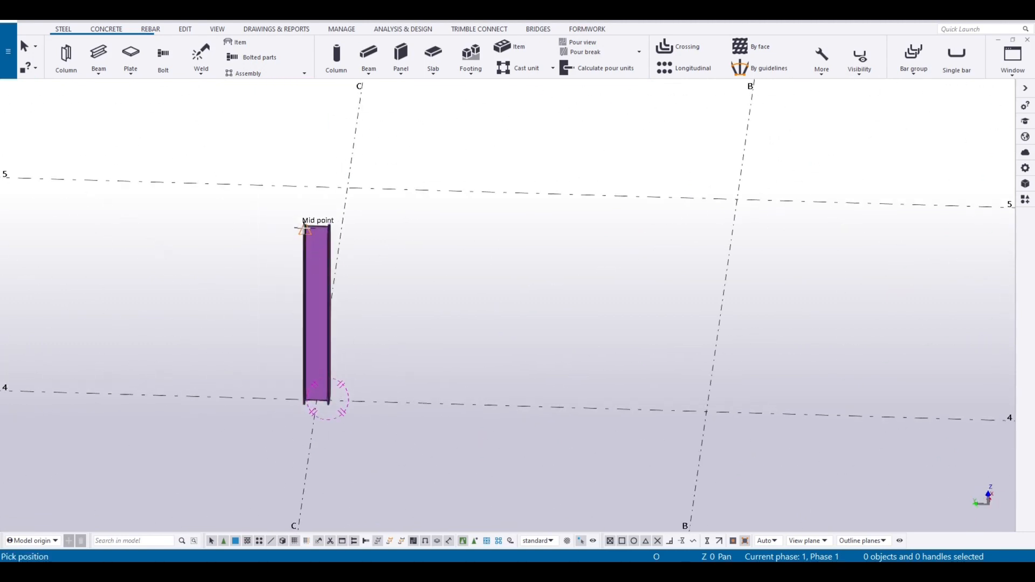
click(302, 230)
ctrl+middle_drag(267, 296, 189, 345)
scroll(189, 346, down, 3)
Open the properties of the steel column at grid lines C and 4
click(313, 348)
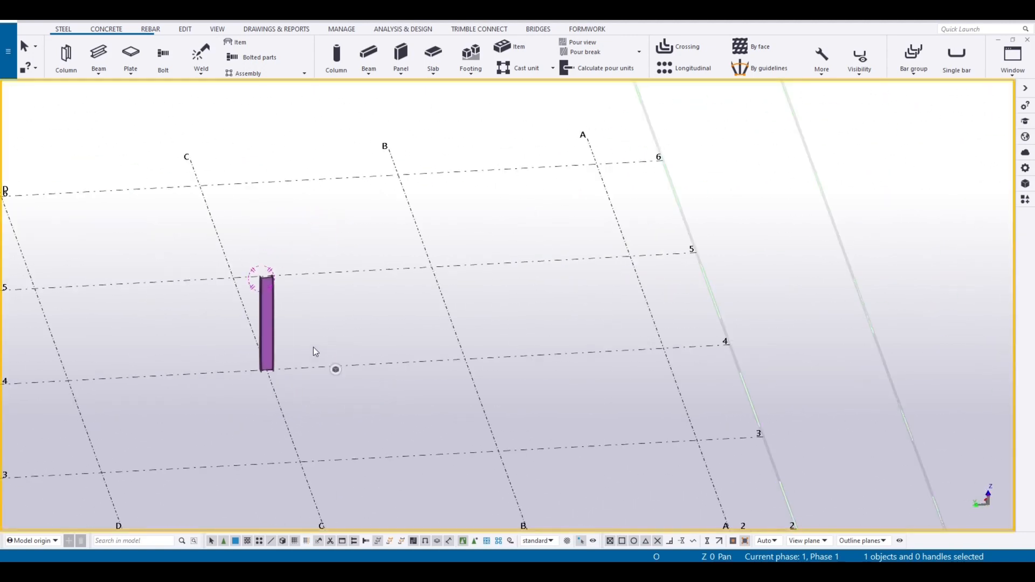
double_click(268, 330)
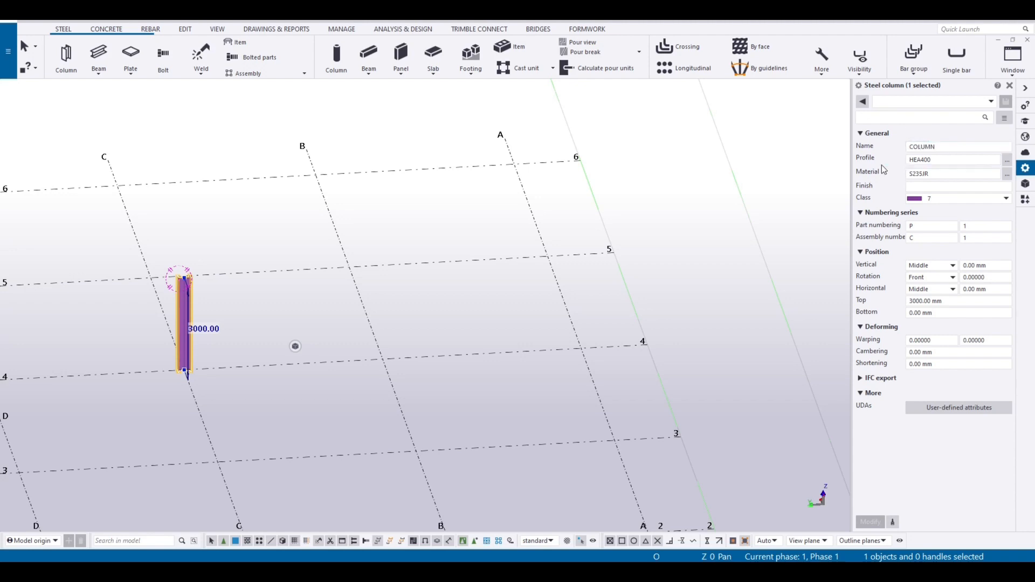
click(937, 159)
text(bukbkj)
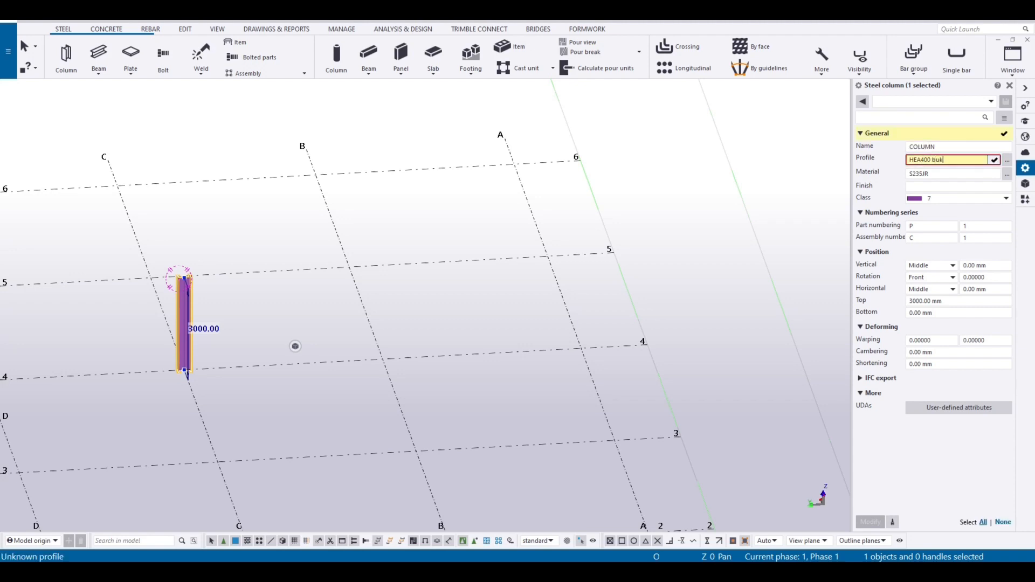
key(BackSpace)
key(BackSpace)
key(BackSpace)
key(BackSpace)
key(BackSpace)
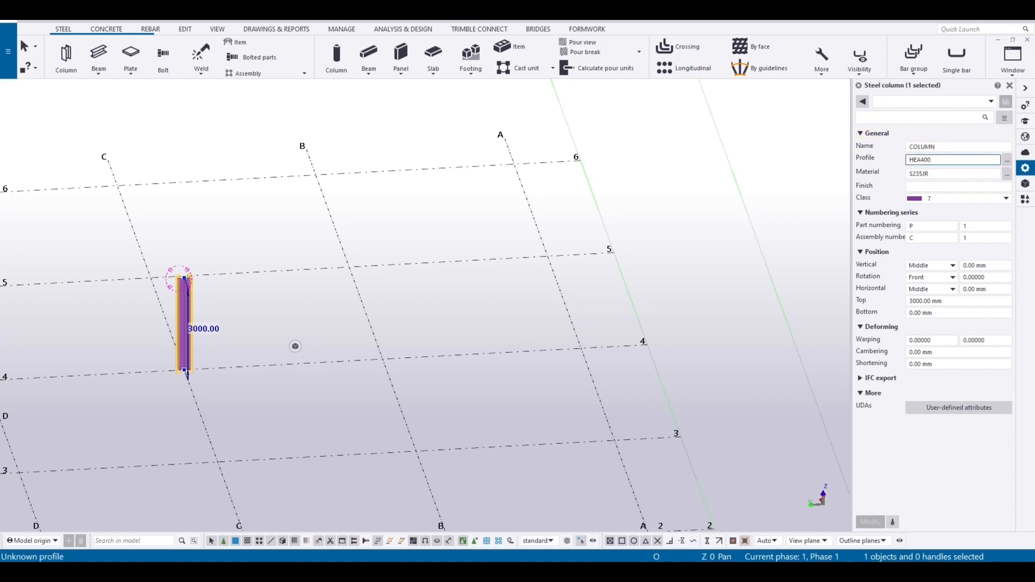
Browse the available profiles for the selected column, previewing HEA500 and crane rail A65
click(1006, 160)
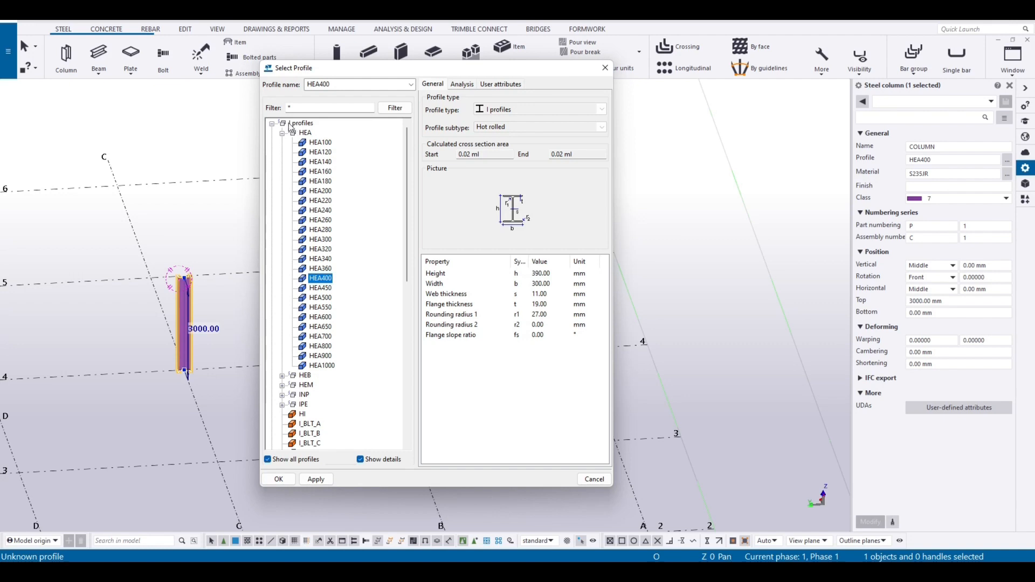
click(321, 297)
scroll(315, 293, down, 10)
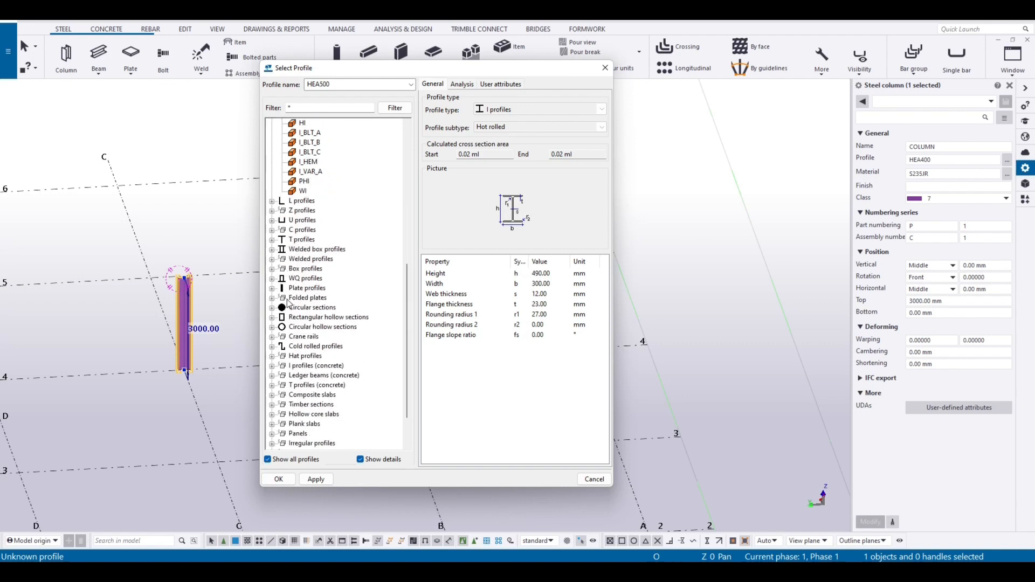
click(272, 337)
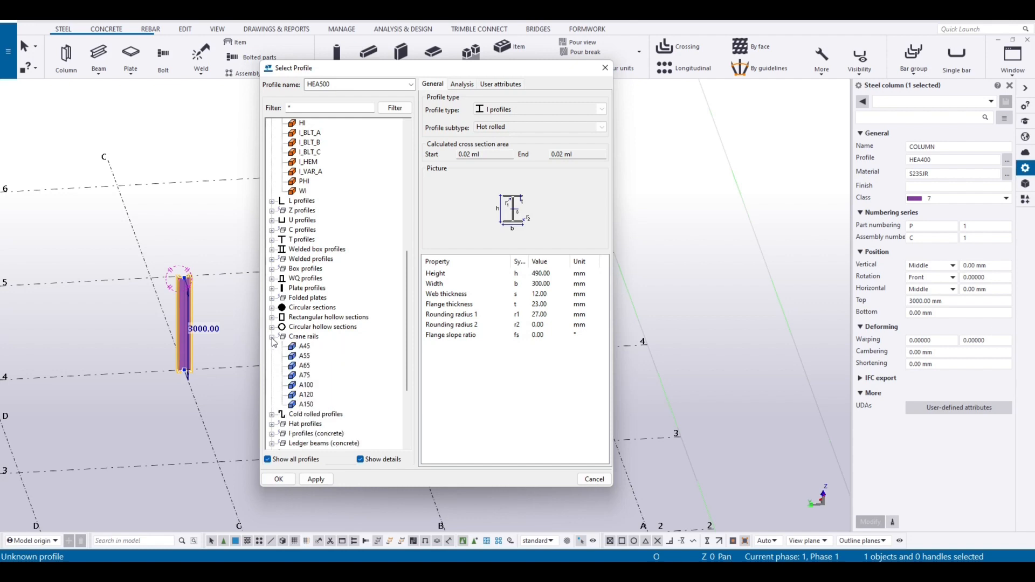
click(304, 367)
scroll(308, 314, up, 7)
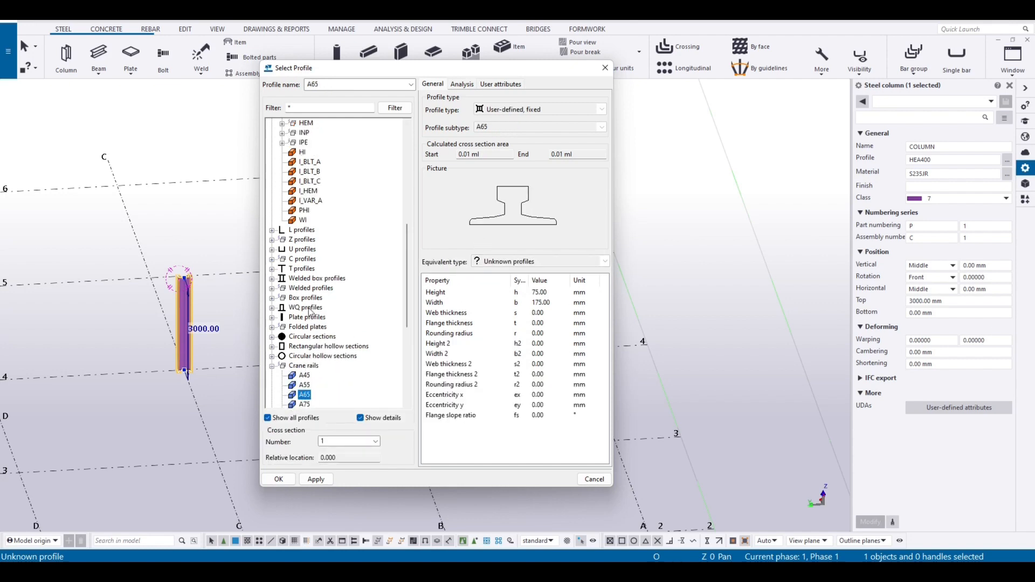
scroll(309, 314, up, 3)
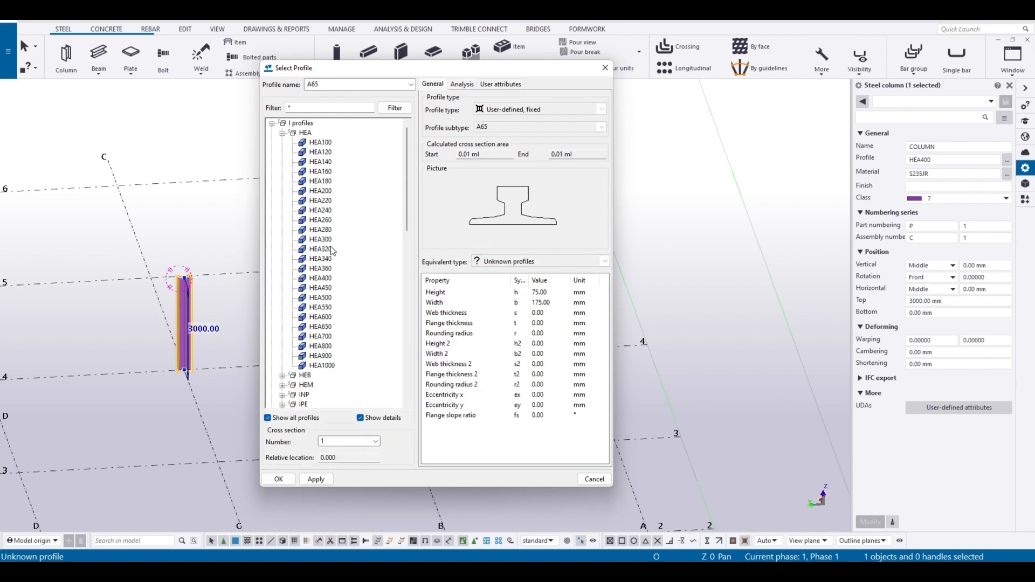
Set the steel column's profile to HEA500, apply the modification and deselect the column
click(324, 299)
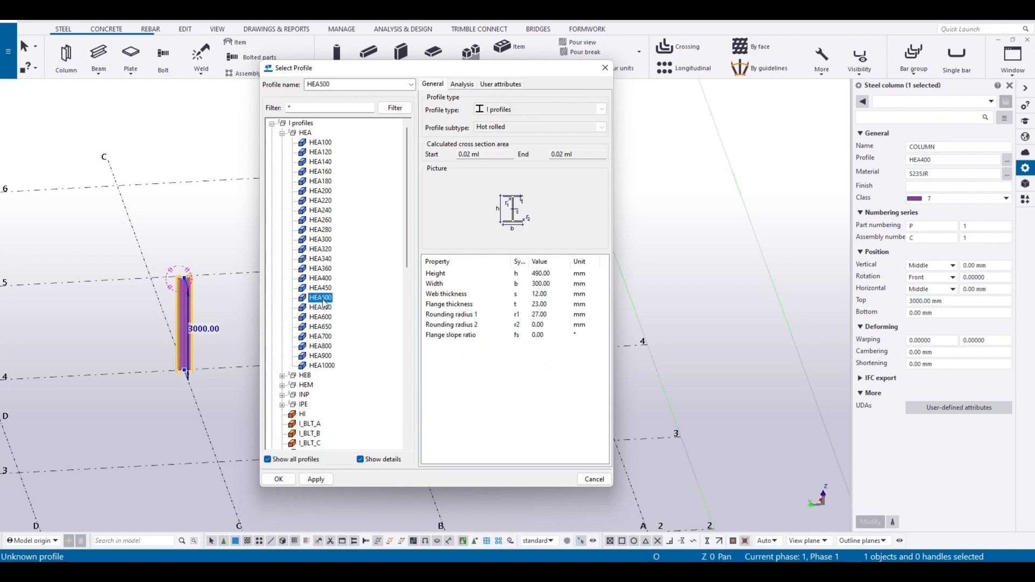
click(317, 479)
click(279, 479)
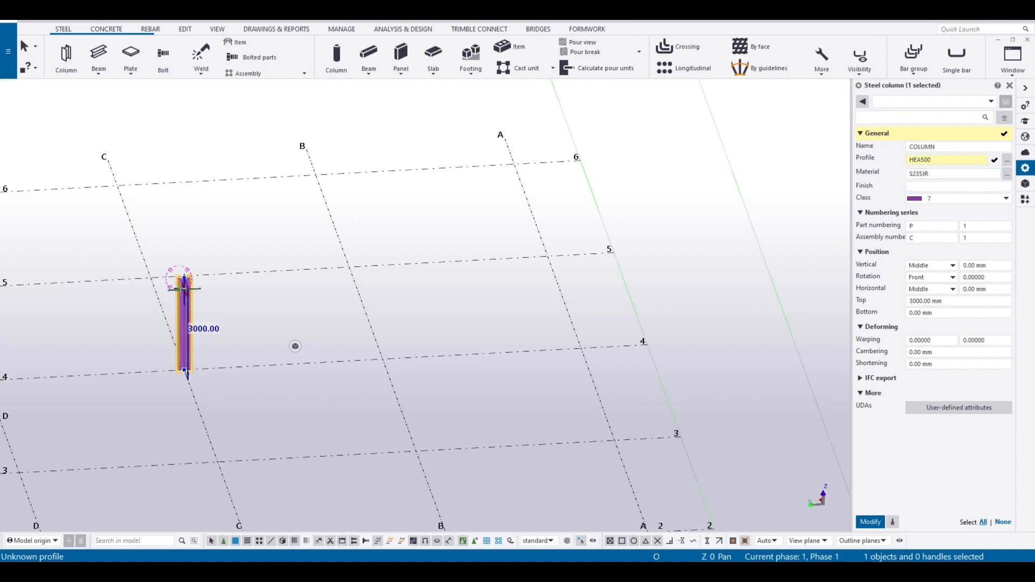
click(870, 522)
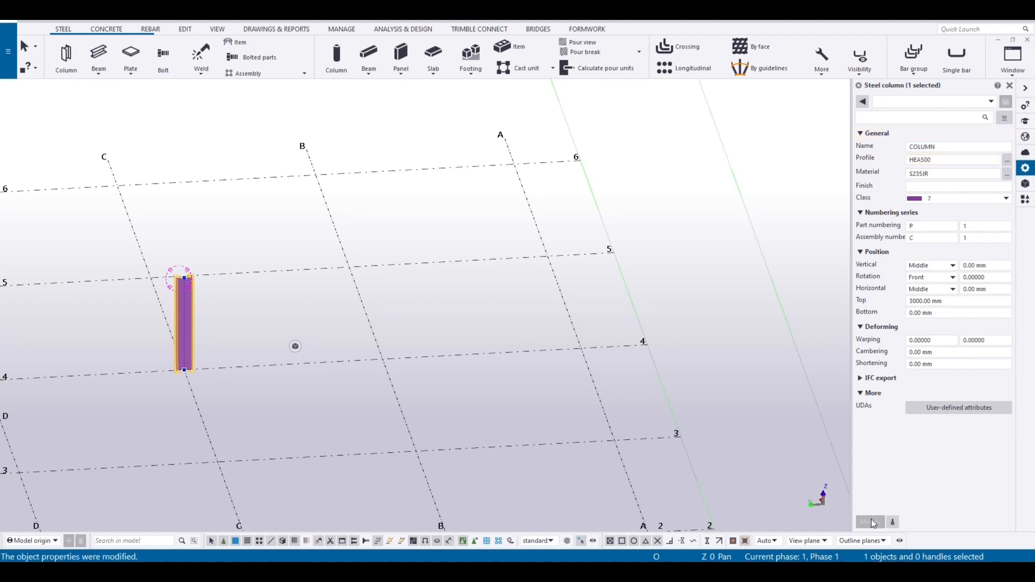
click(147, 316)
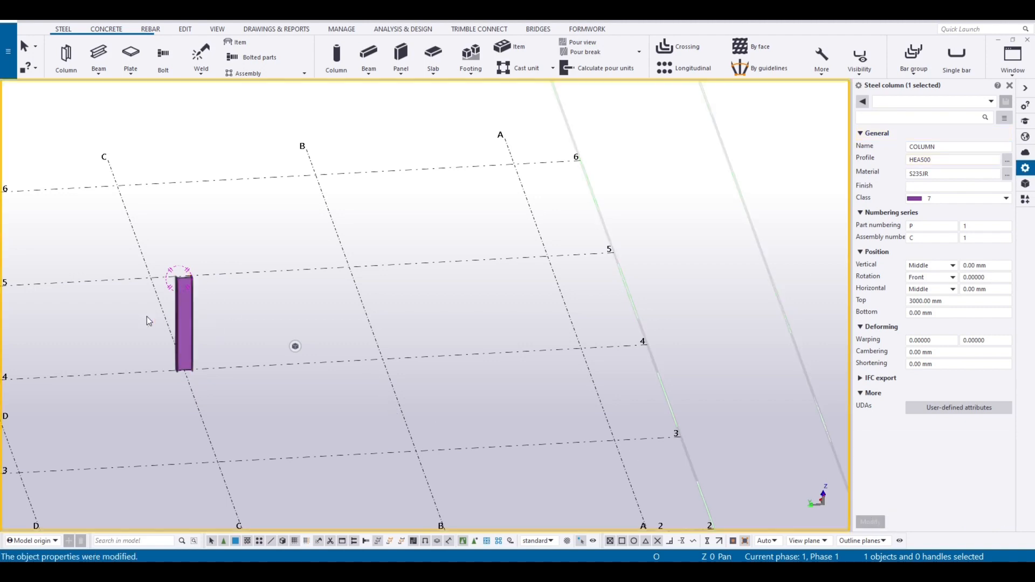
Reselect the column and try to edit the HEA500 section dimensions from its profile selection, closing it without changes
scroll(147, 316, up, 2)
scroll(198, 310, down, 1)
click(200, 304)
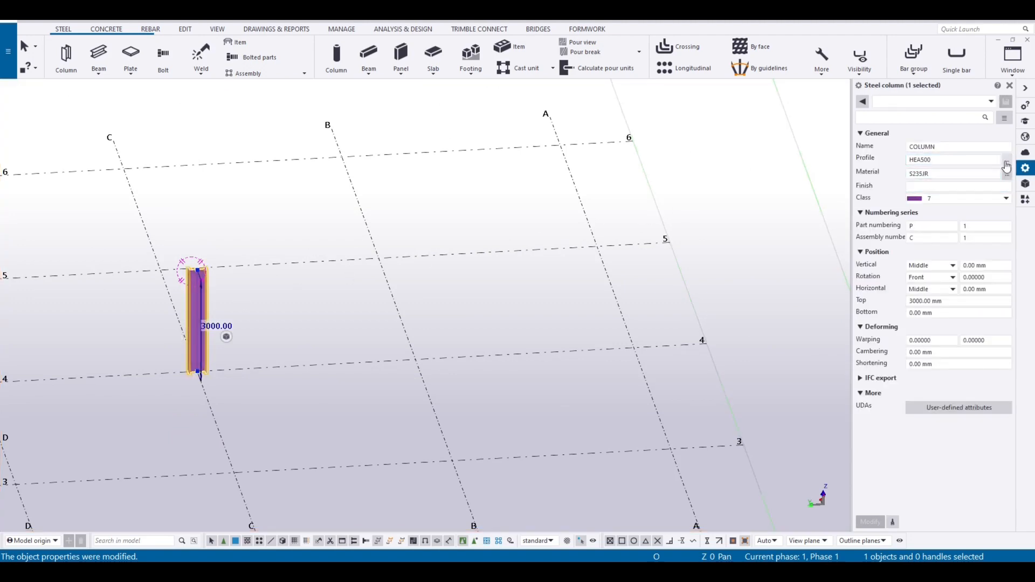
click(1007, 162)
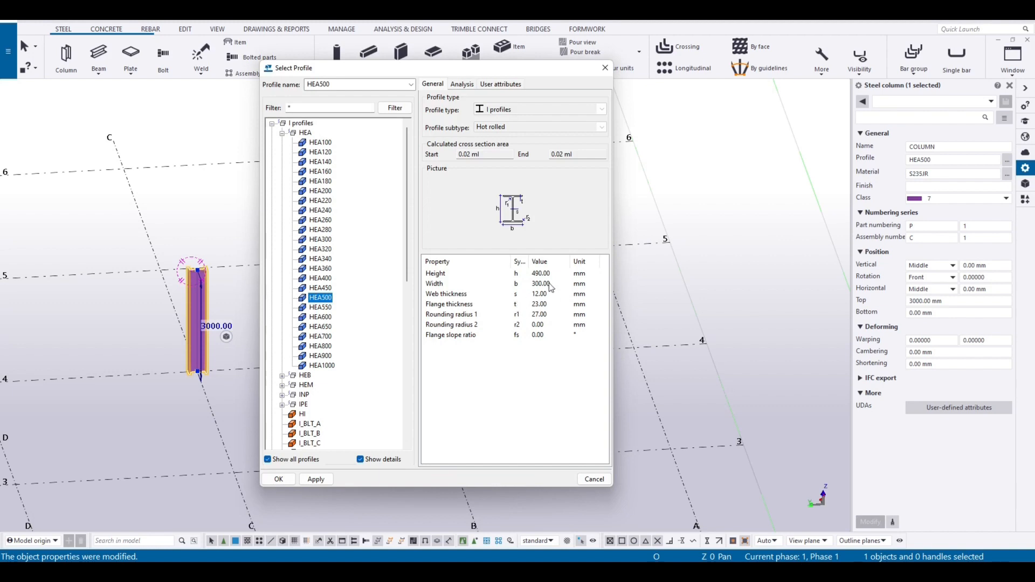
click(549, 283)
click(551, 274)
drag(554, 272, 553, 322)
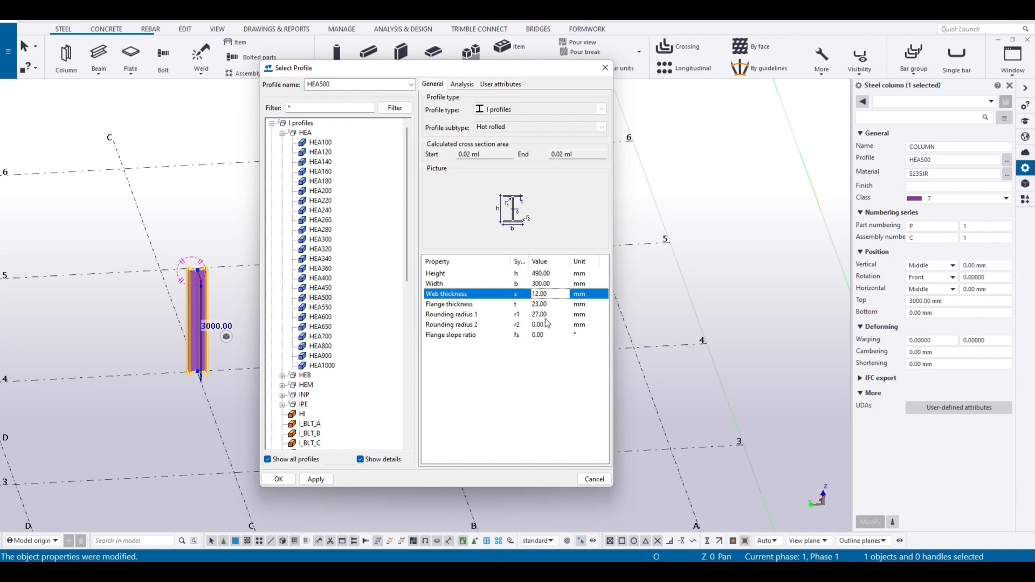
click(605, 67)
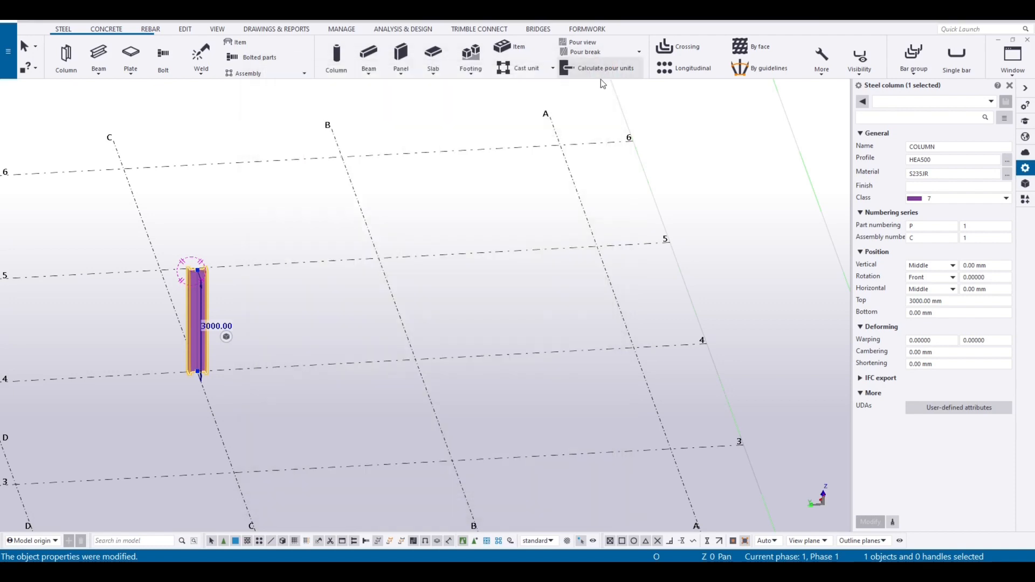
Try changing the HEA500 height to 600 mm in the profile catalog, and close it declining the update
click(7, 52)
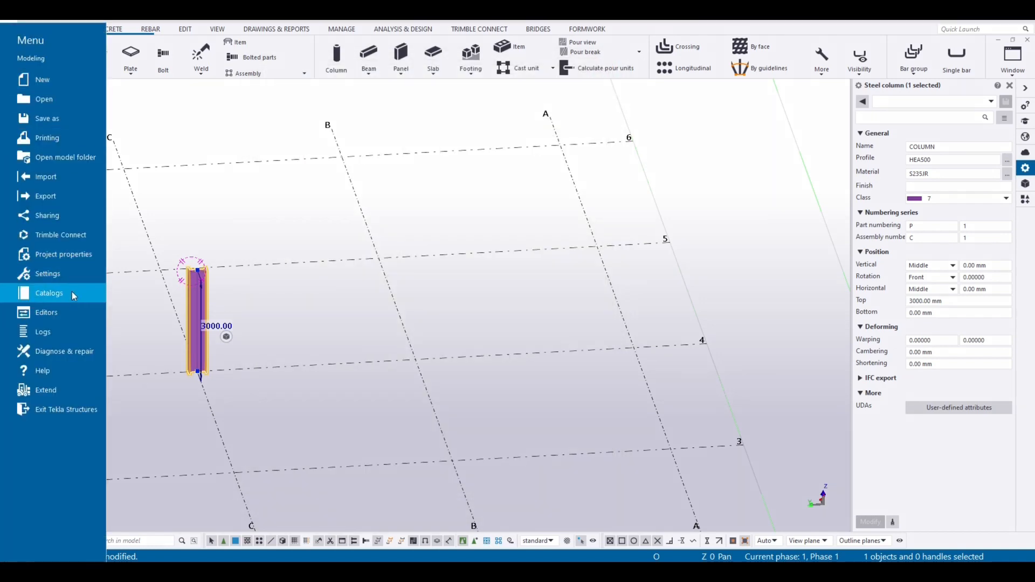
mouse_move(70, 293)
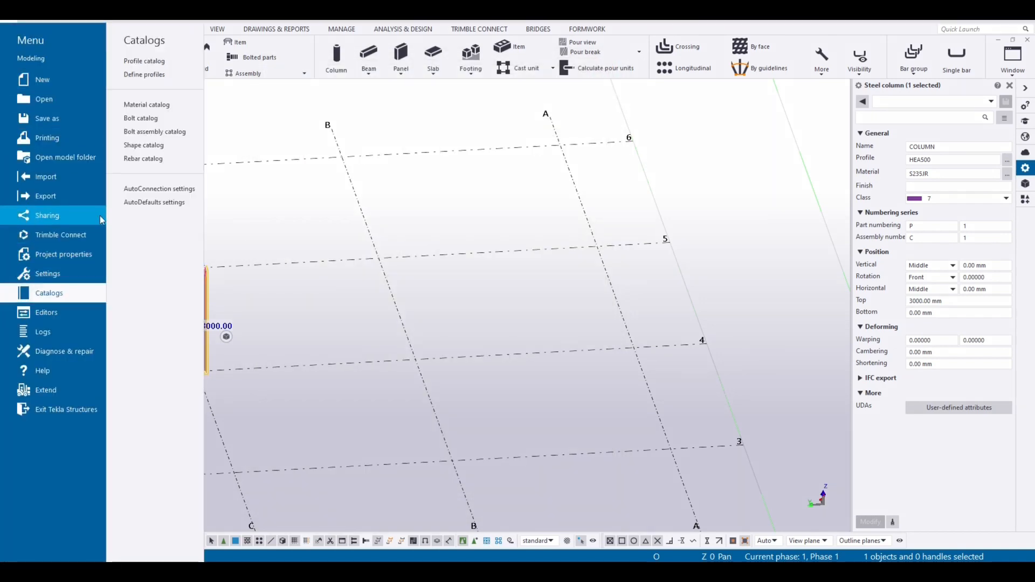
click(163, 63)
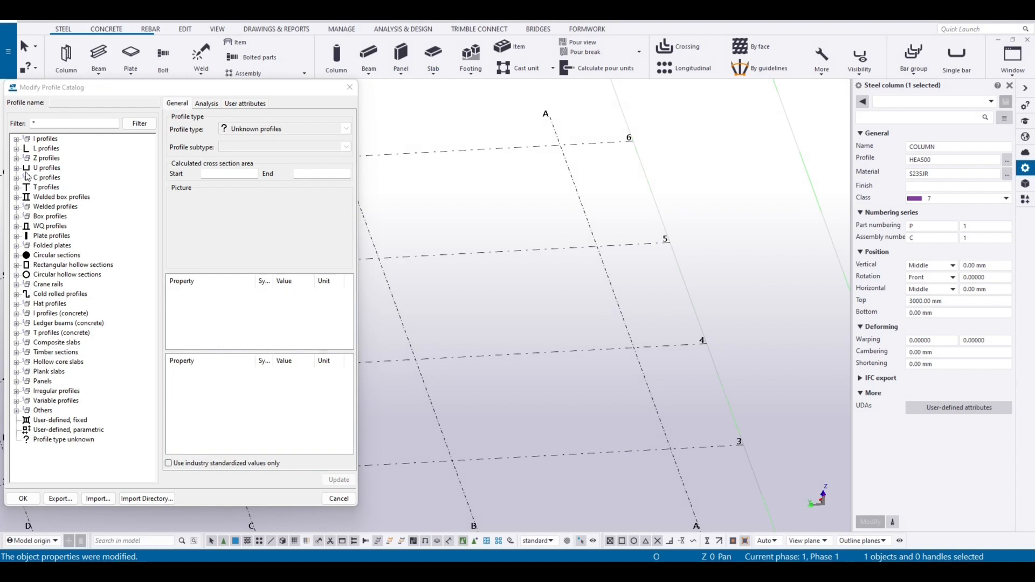
click(16, 138)
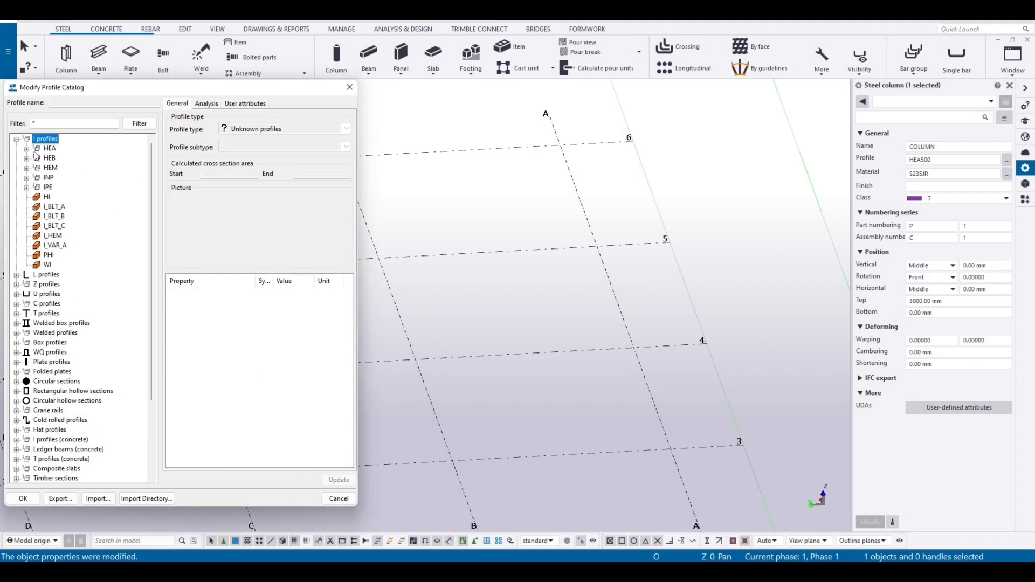
click(26, 148)
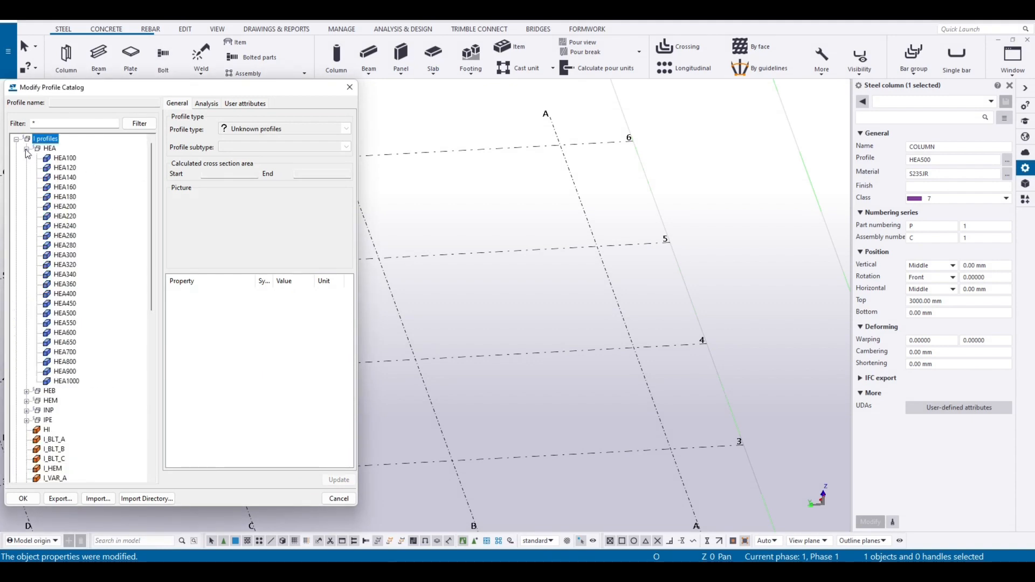
click(64, 313)
double_click(295, 292)
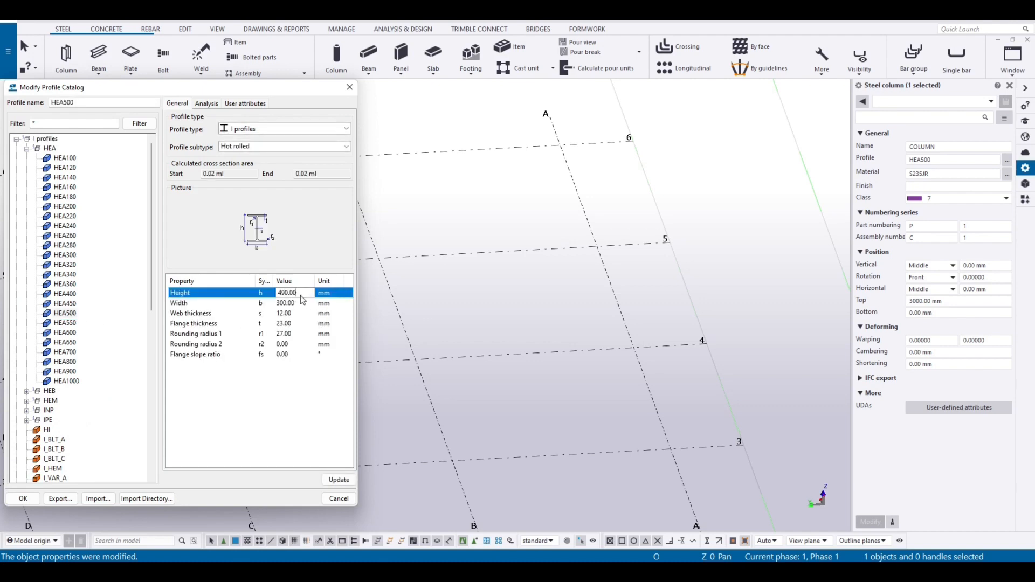
text(600)
click(349, 88)
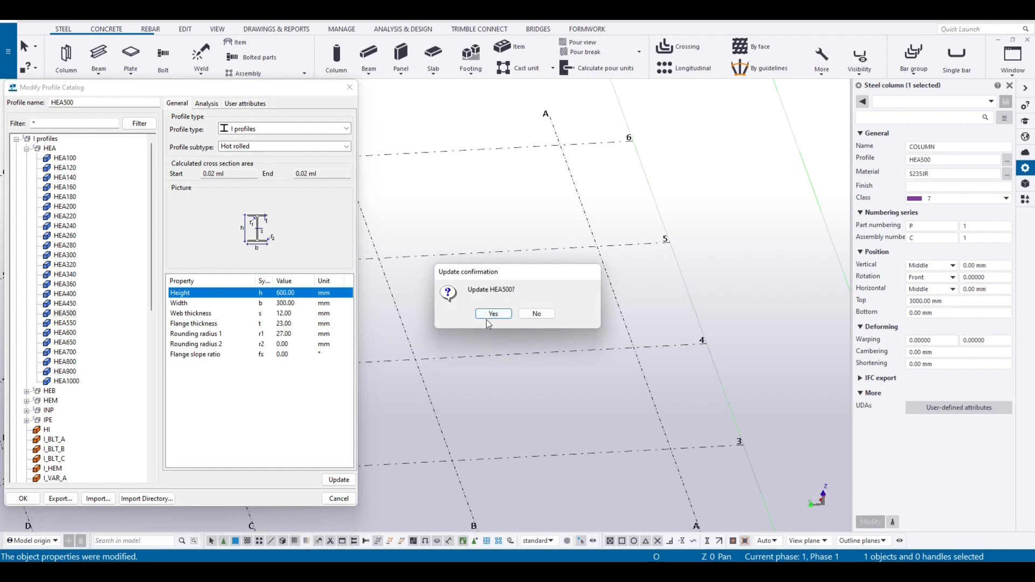
click(532, 315)
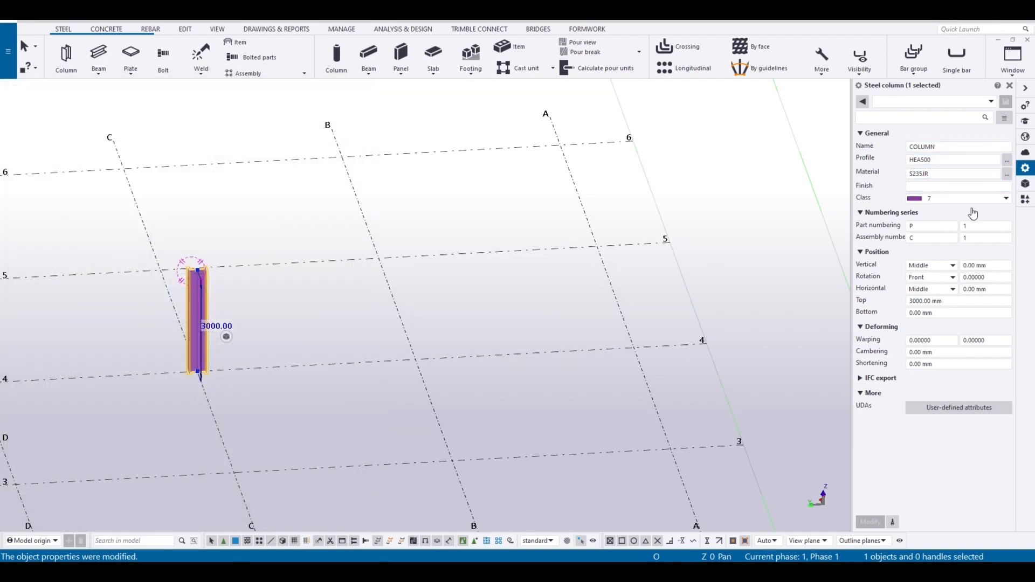
Look through the steel grades available for the column's material and close the selection without choosing one
click(1006, 174)
scroll(169, 183, down, 10)
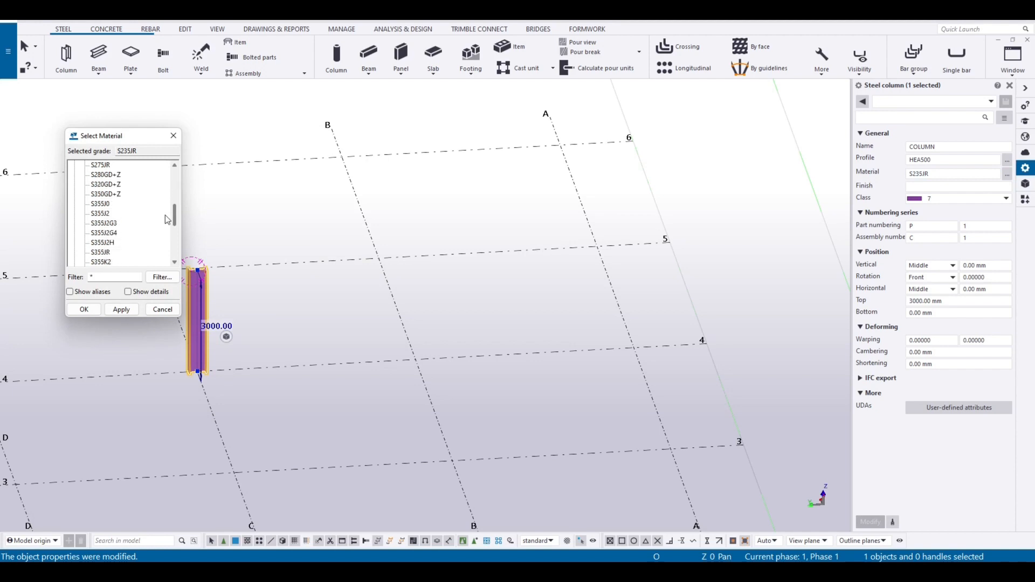
scroll(163, 247, up, 5)
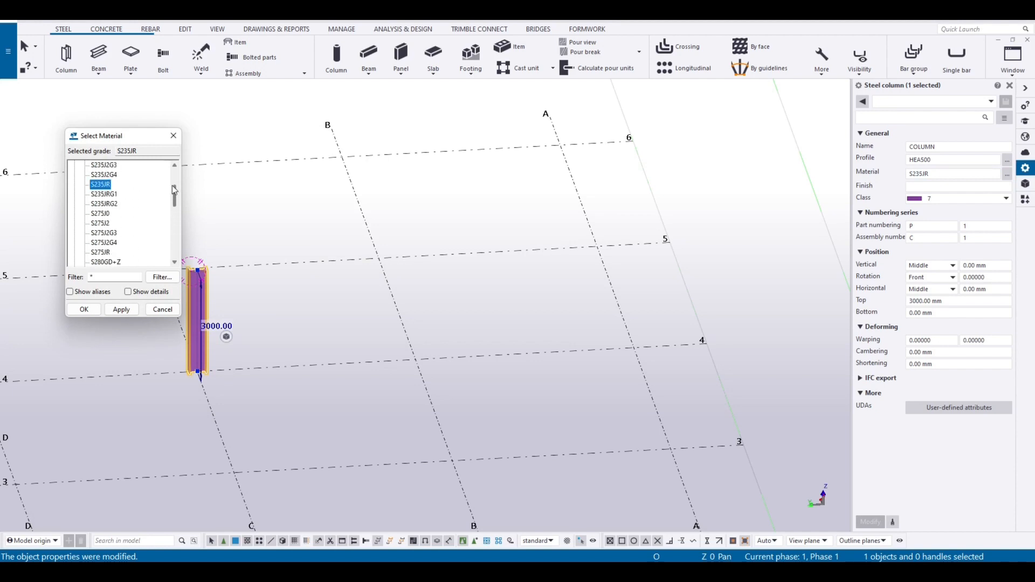
click(173, 136)
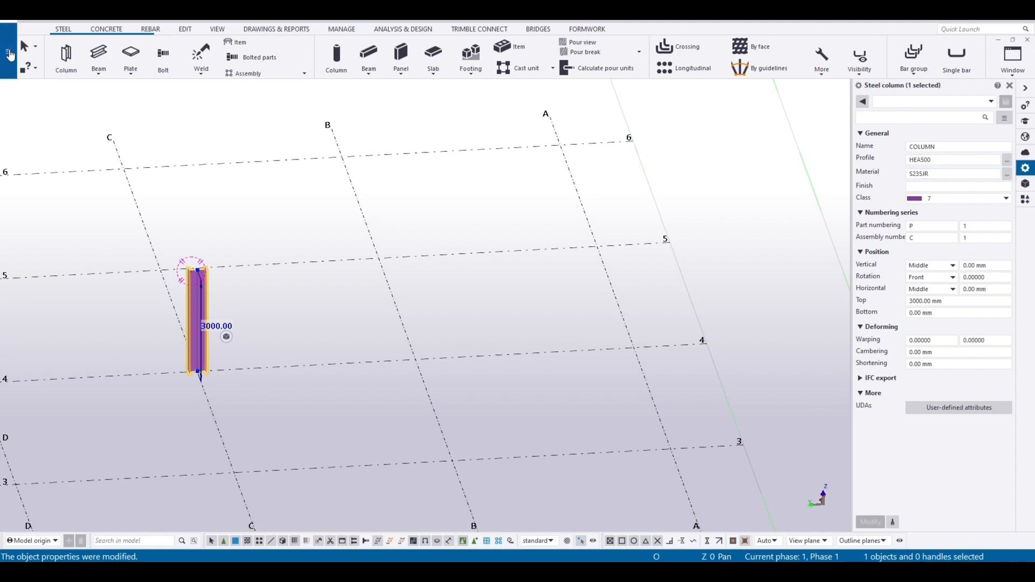
Examine the editable density values of steel grade S235J0 in the material catalog and close it without updating
click(9, 50)
mouse_move(69, 294)
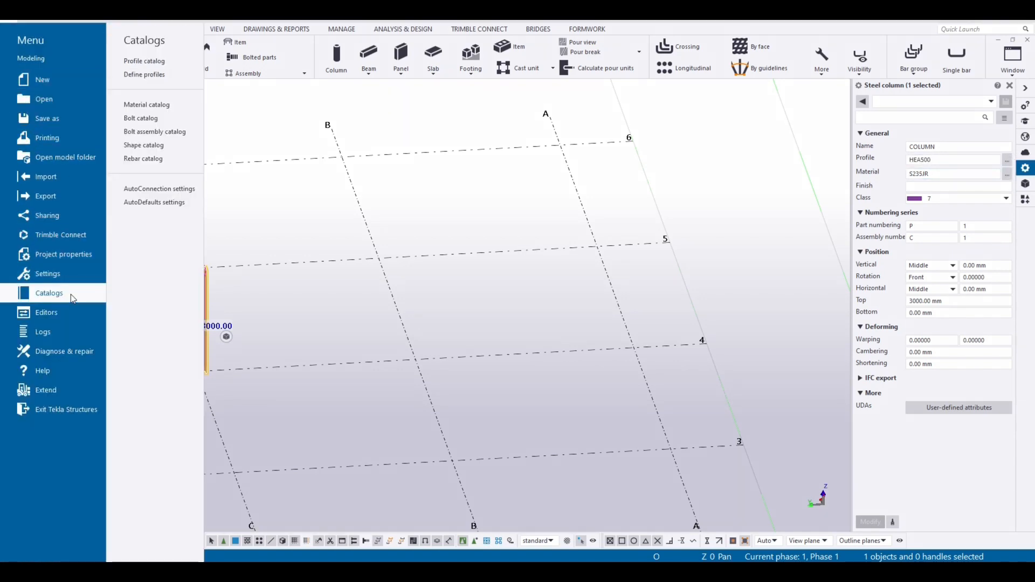
click(156, 104)
click(74, 165)
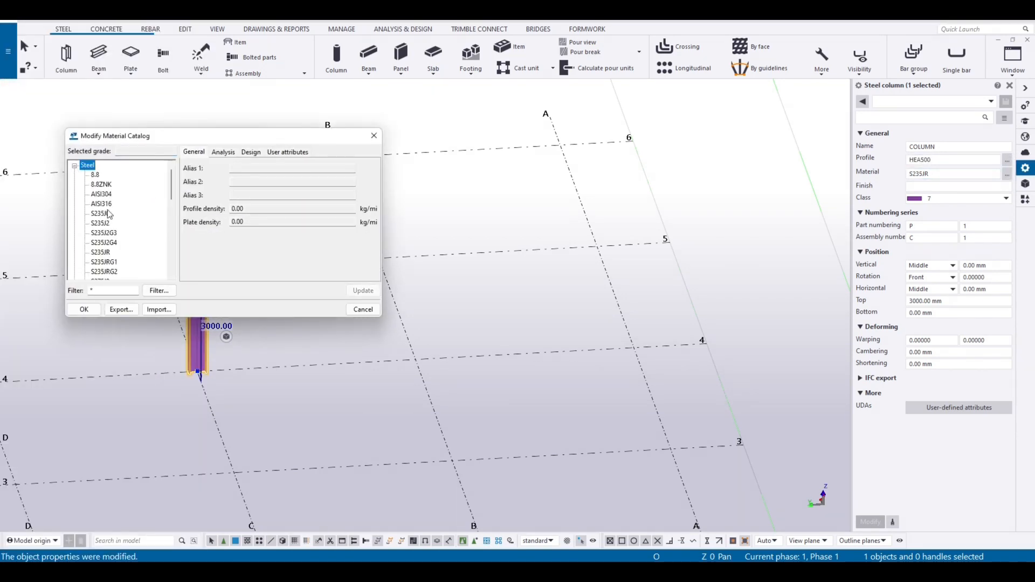
click(101, 215)
double_click(257, 212)
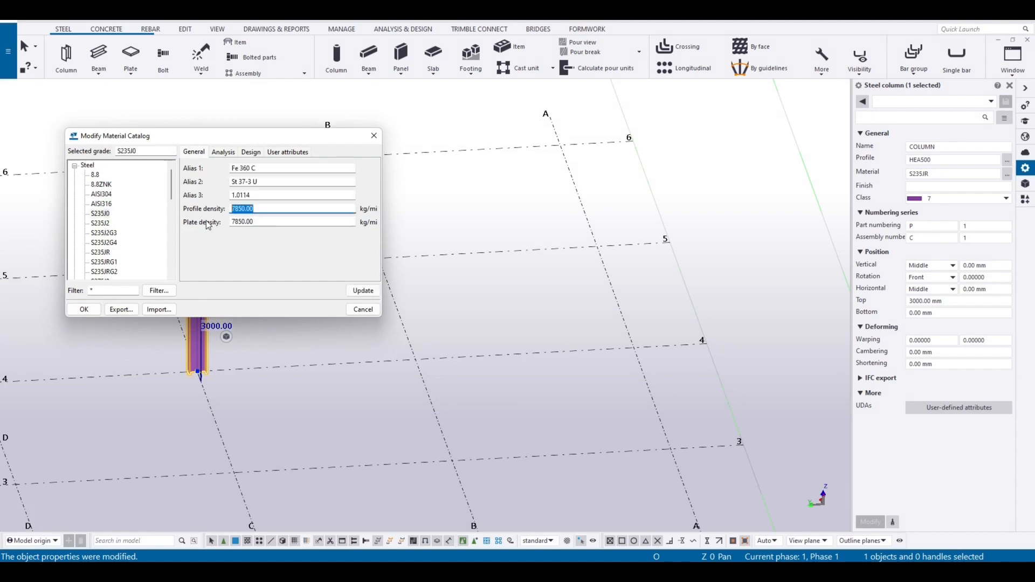
text(kgjcjh)
click(373, 136)
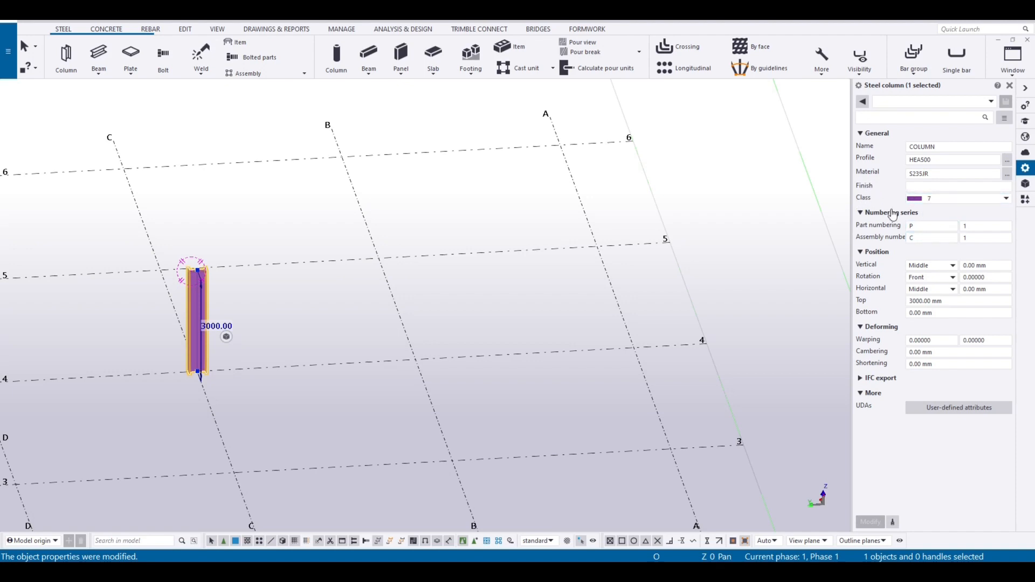
Set the steel column's class to 6, apply the modification and review the other class colours
click(1006, 199)
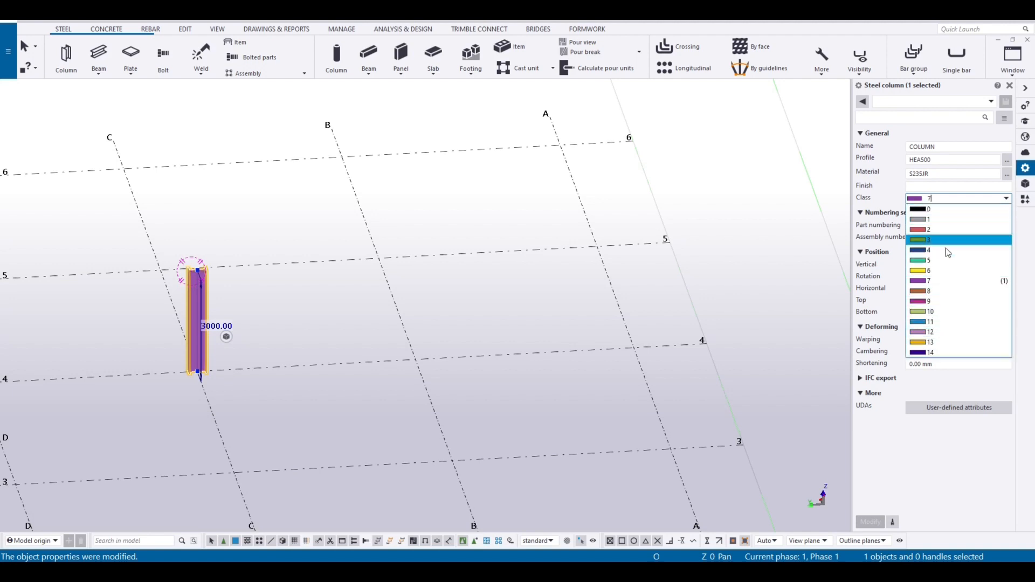
click(928, 270)
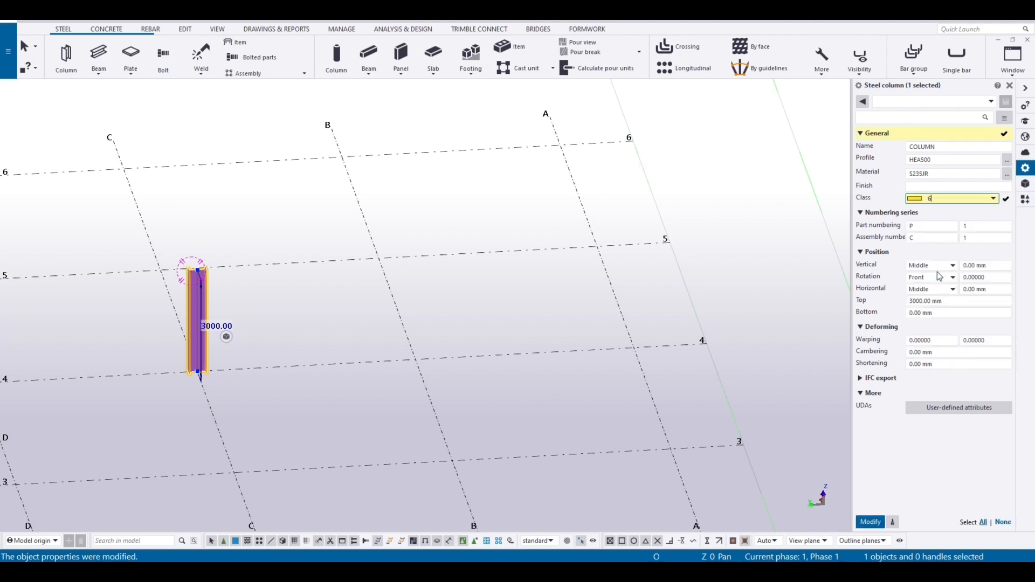
click(870, 522)
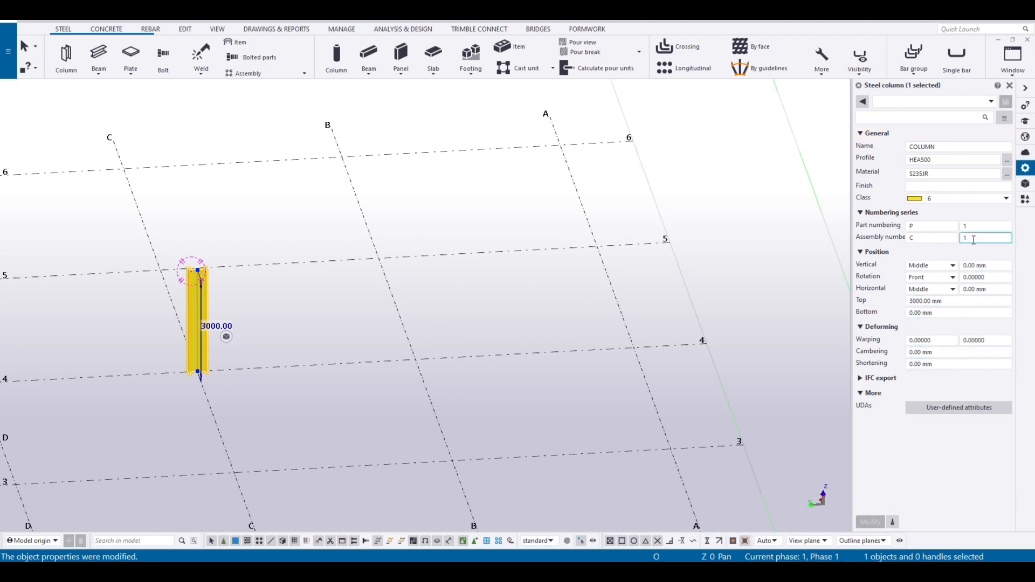
click(931, 200)
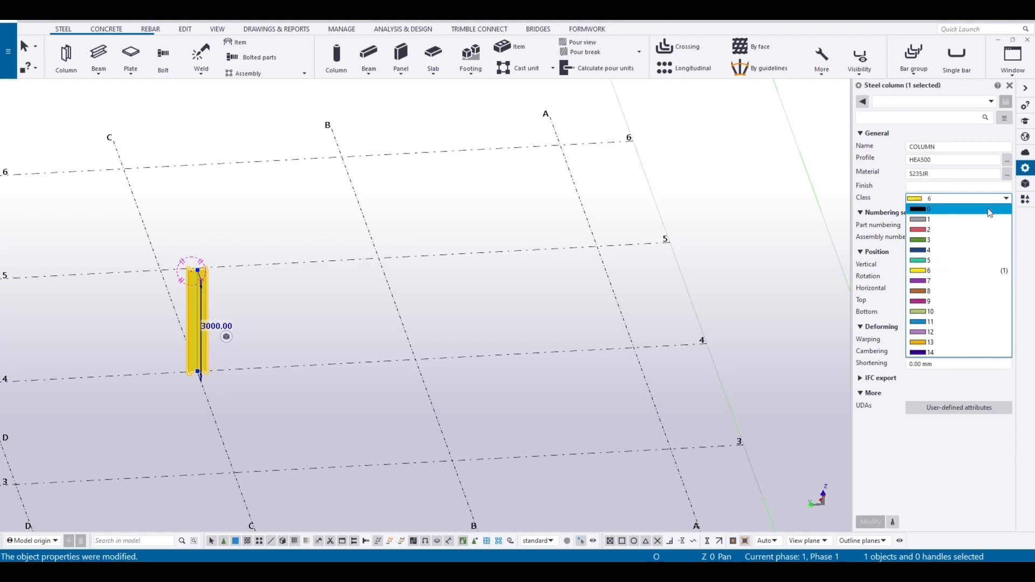
click(1005, 198)
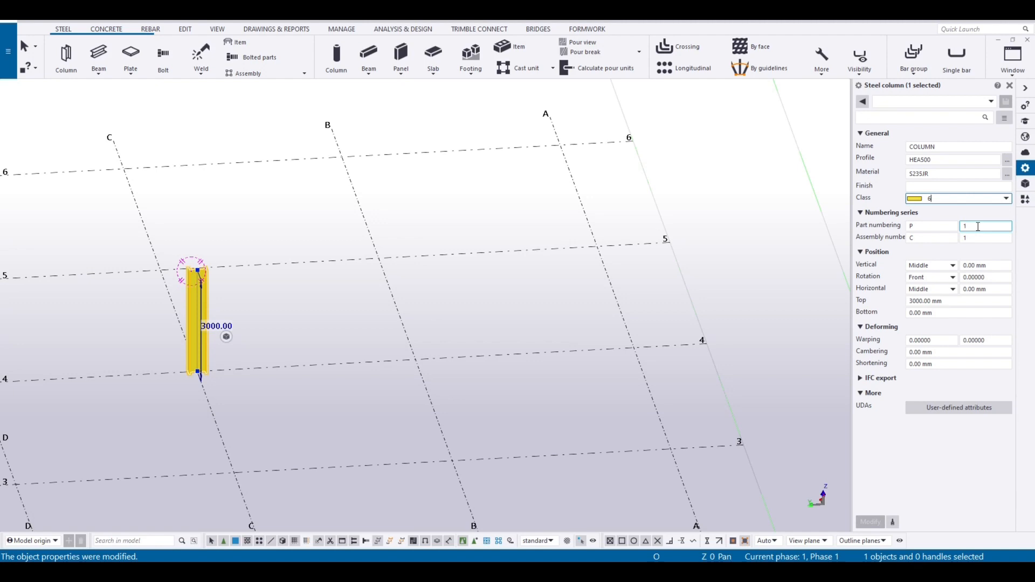
Try the assembly numbering prefix C1 on the column and deselect the column without applying the modification
click(925, 239)
text(1)
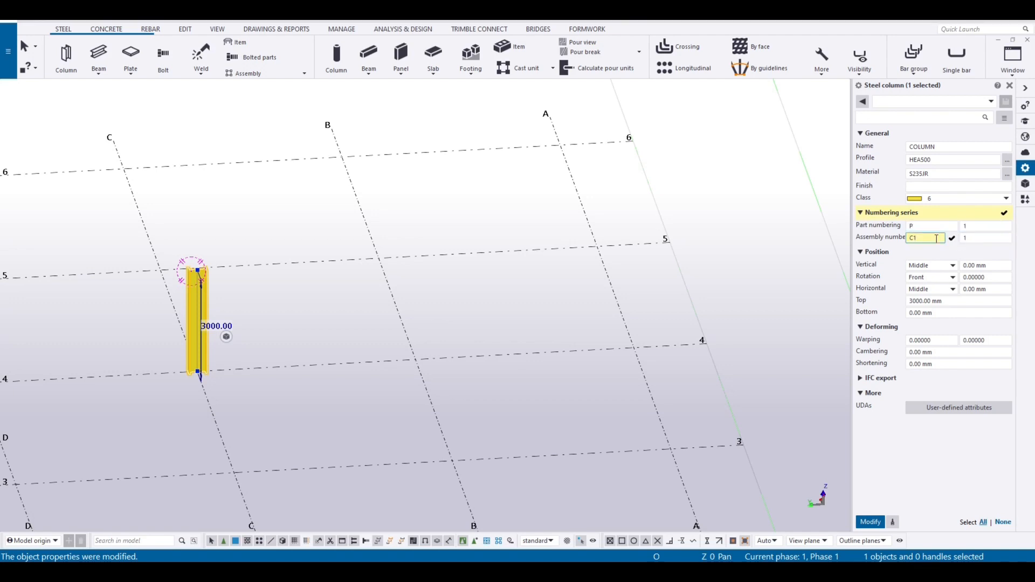
click(995, 238)
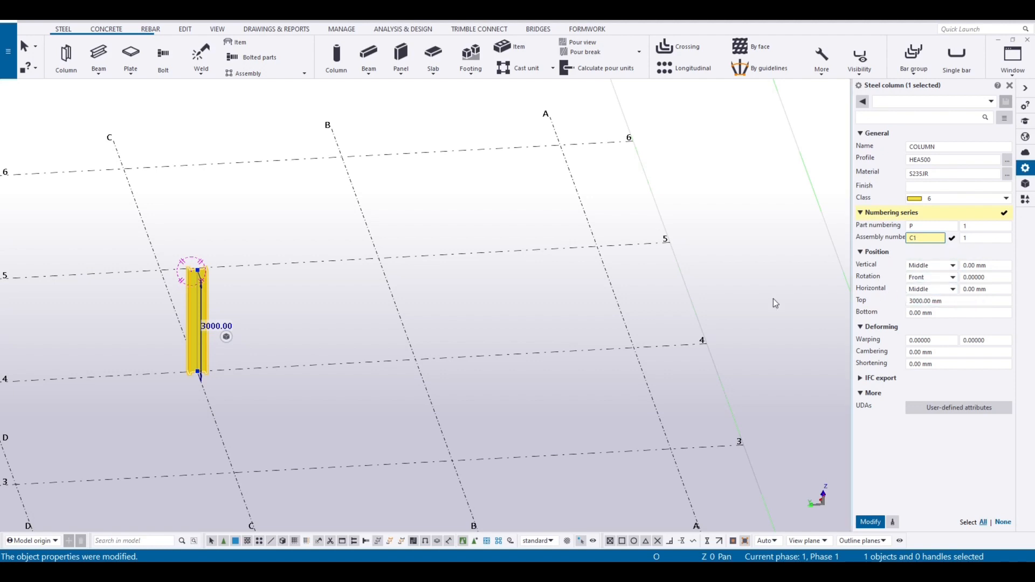
click(497, 323)
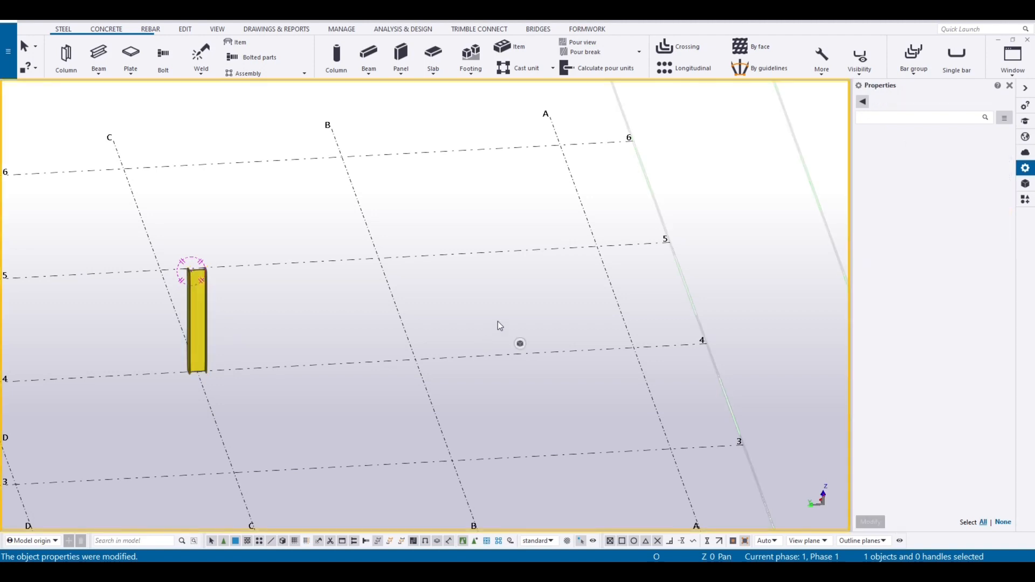
Switch the 3D view to plan view and bring the column at grid intersection C-4 up close
key(ctrl+p)
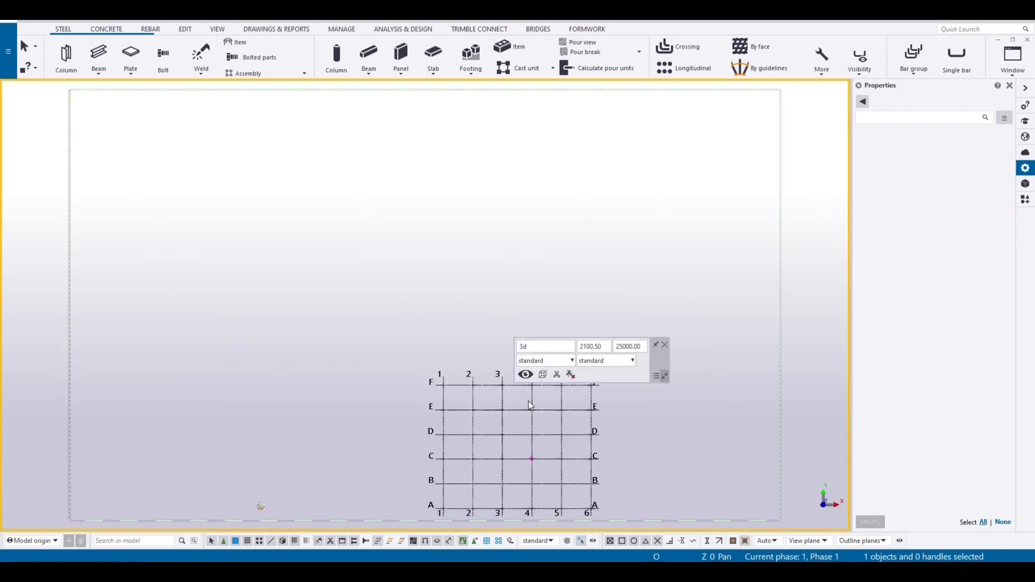
scroll(528, 401, up, 2)
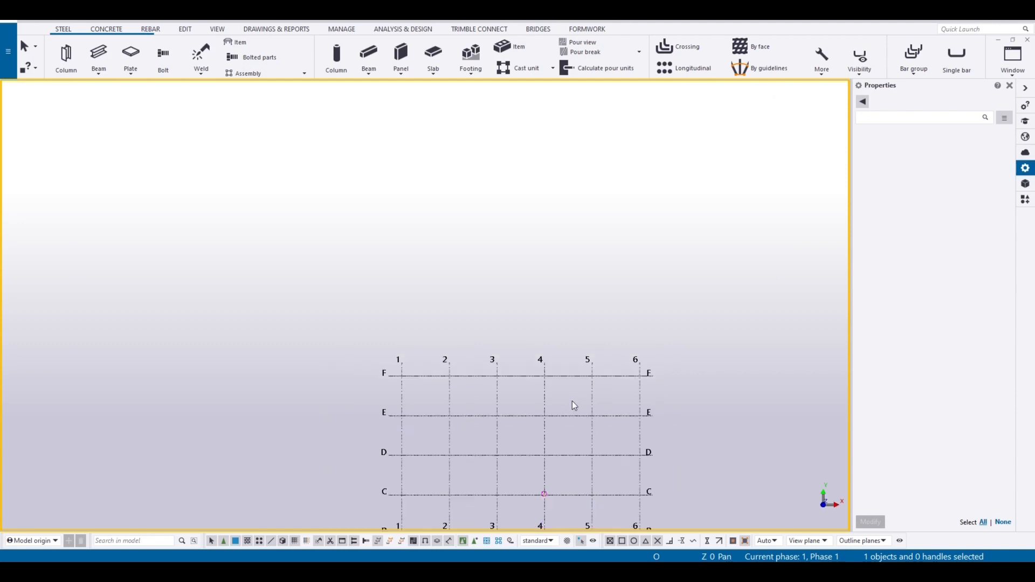
scroll(571, 400, down, 1)
scroll(555, 480, up, 3)
middle_drag(580, 415, 532, 200)
scroll(347, 244, up, 3)
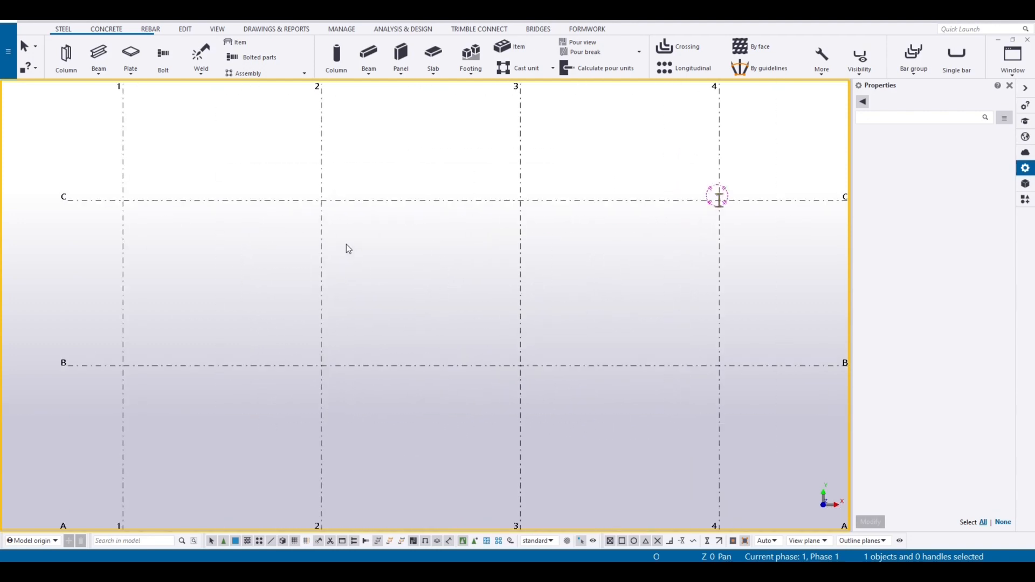
scroll(346, 245, down, 3)
scroll(528, 225, up, 11)
middle_drag(611, 170, 521, 274)
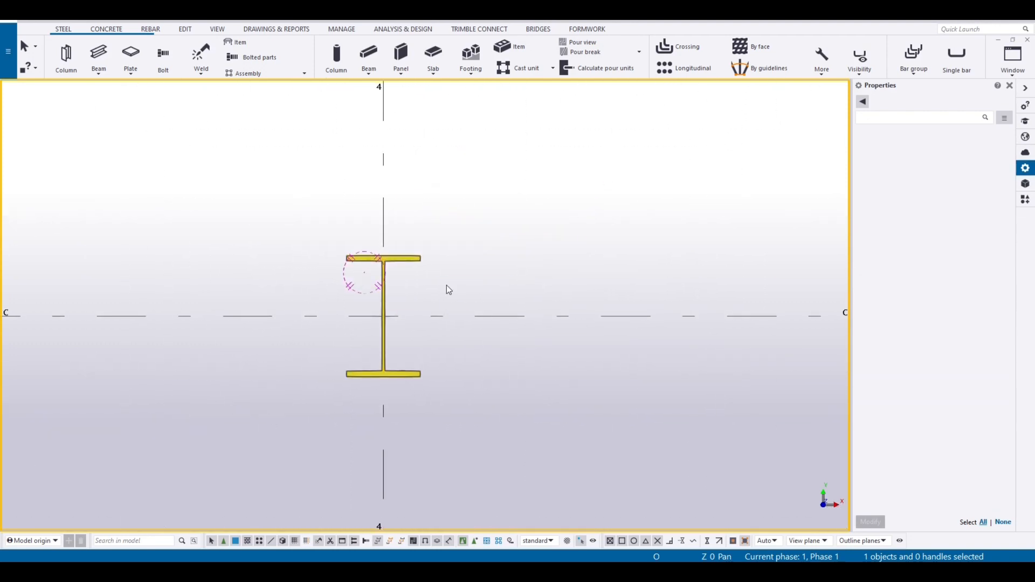
Set the column's vertical position to Up with a 300 mm offset, applying both modifications
click(384, 287)
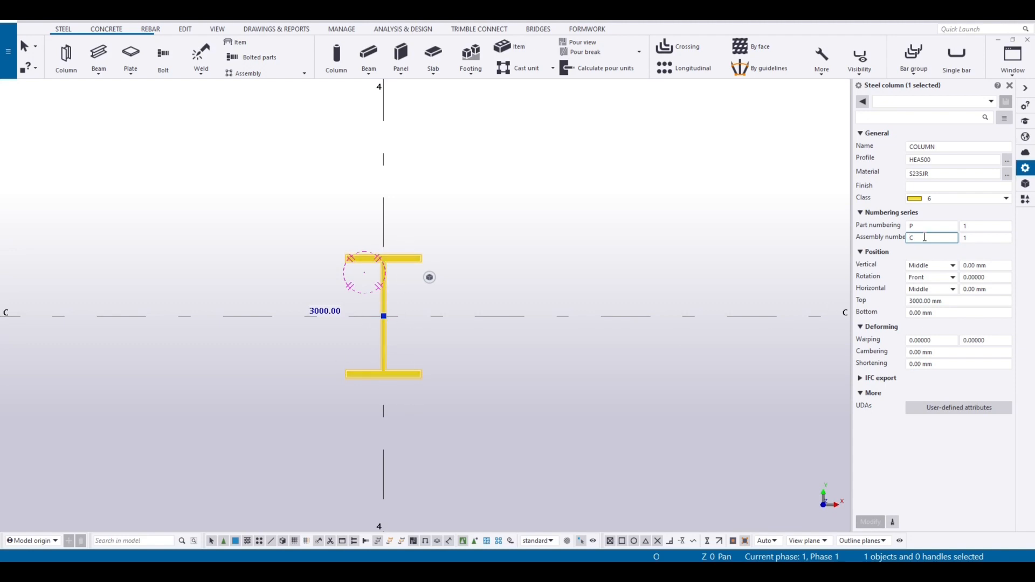
click(951, 265)
click(927, 297)
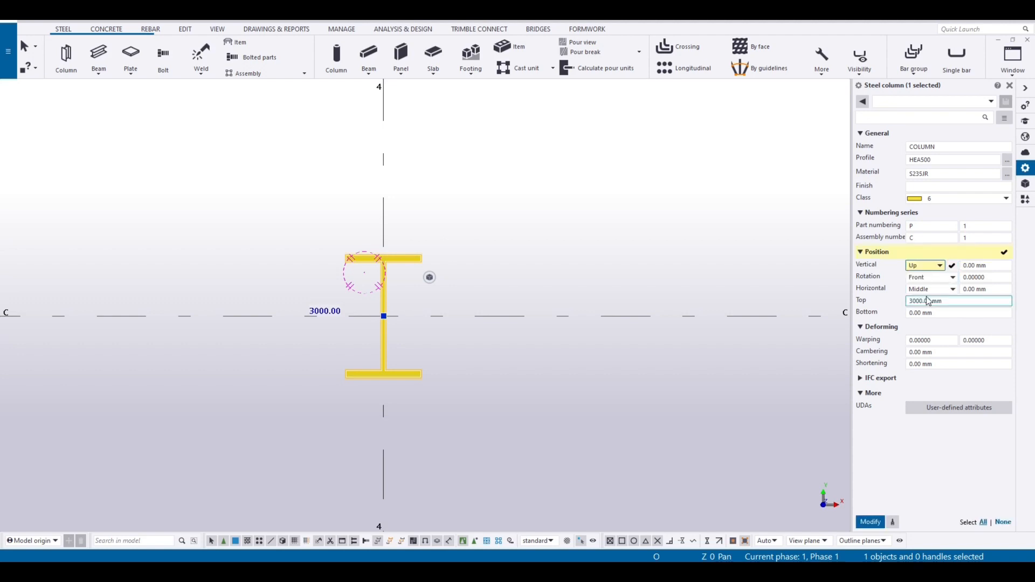
click(870, 521)
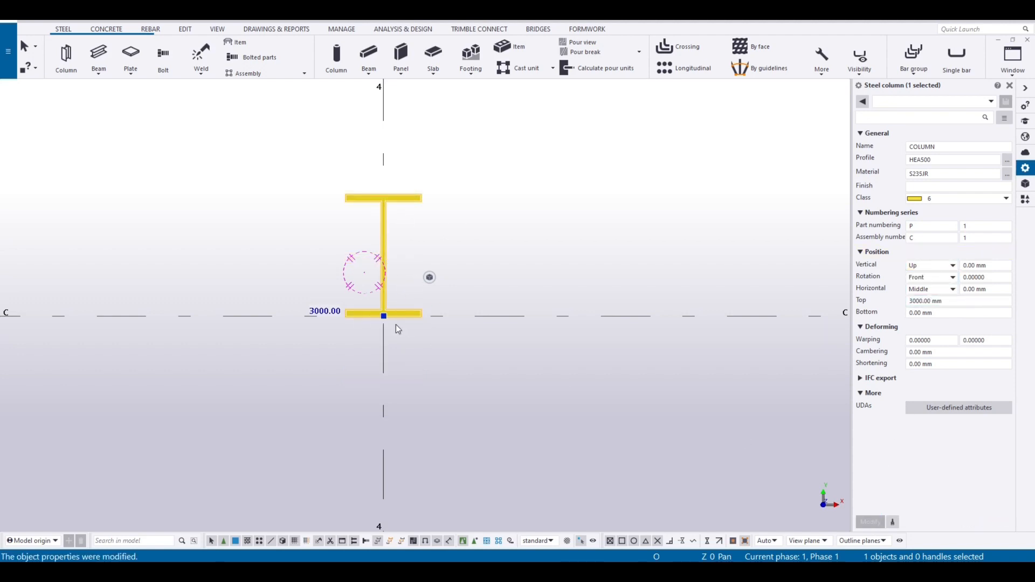
drag(964, 265, 1012, 265)
text(300)
key(Return)
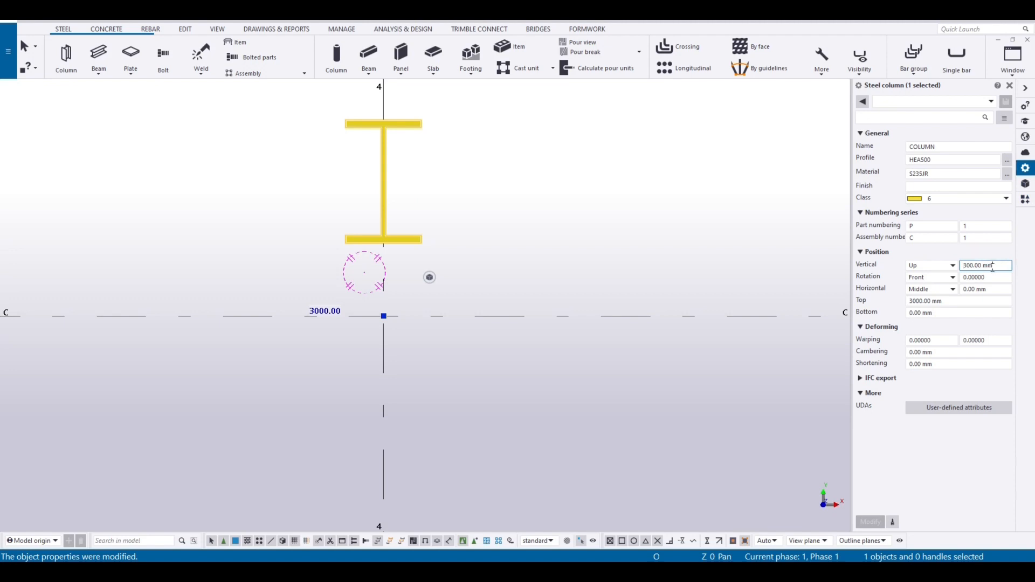
Reset the column's vertical offset to 0 mm and return its vertical position to Middle
drag(993, 266, 947, 279)
text(0)
key(Return)
click(940, 265)
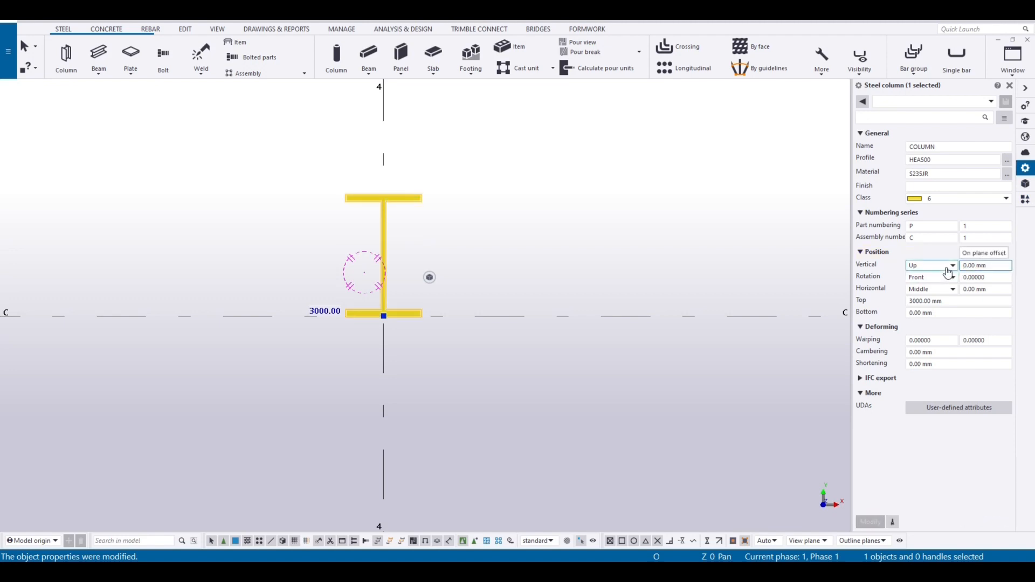
click(922, 276)
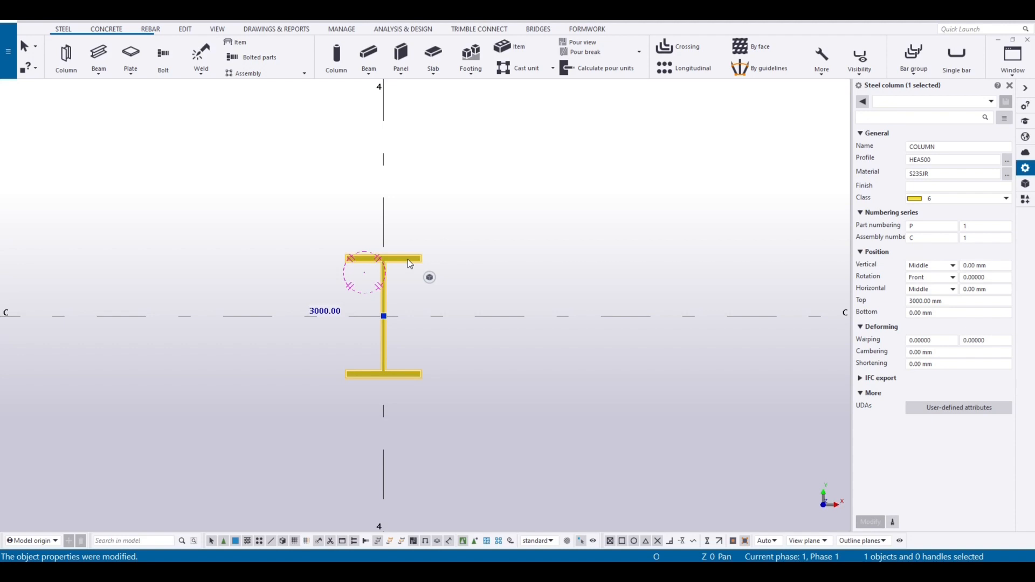
Set the column's horizontal position to Left and apply the modification
click(973, 316)
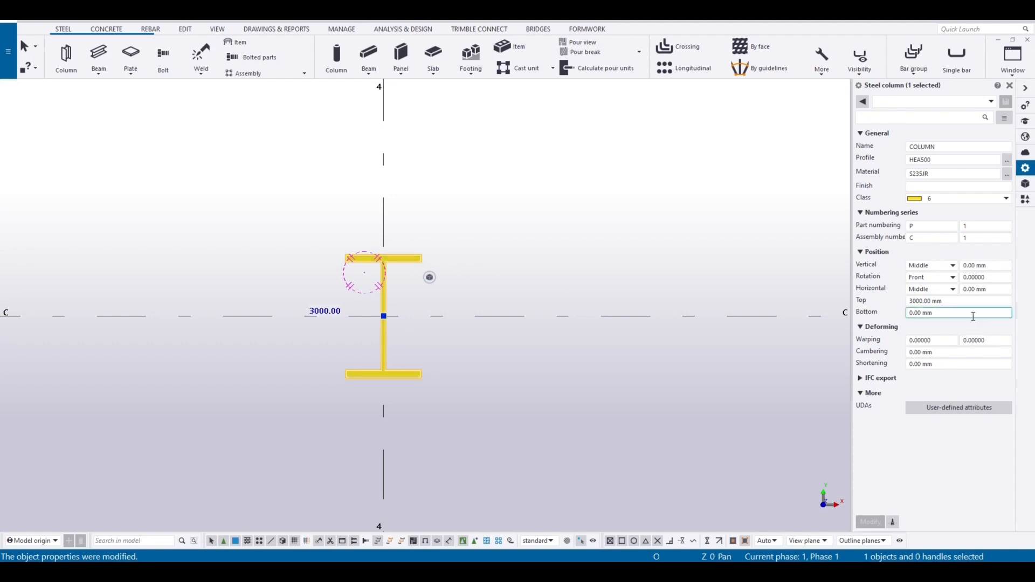
click(953, 302)
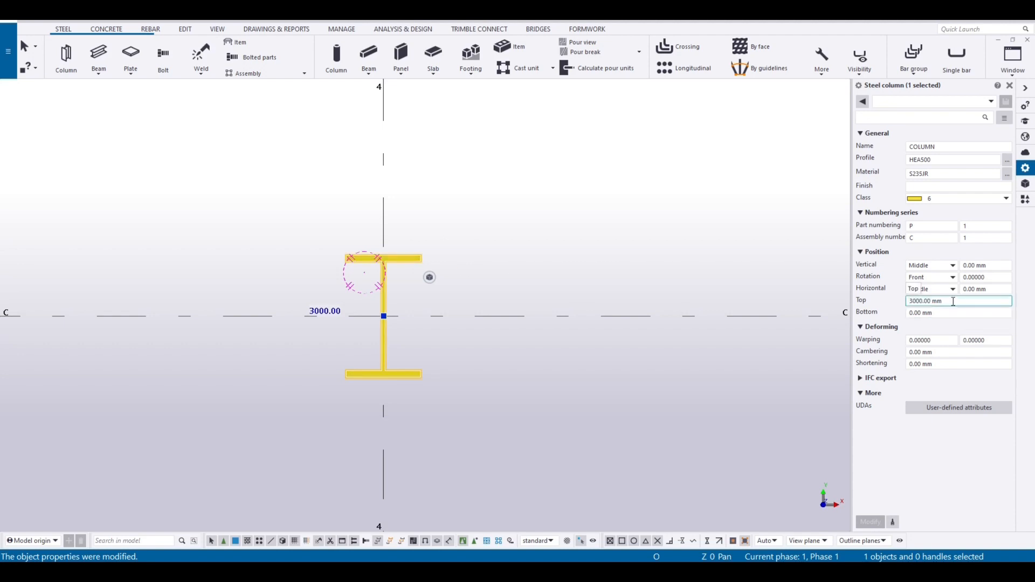
click(951, 290)
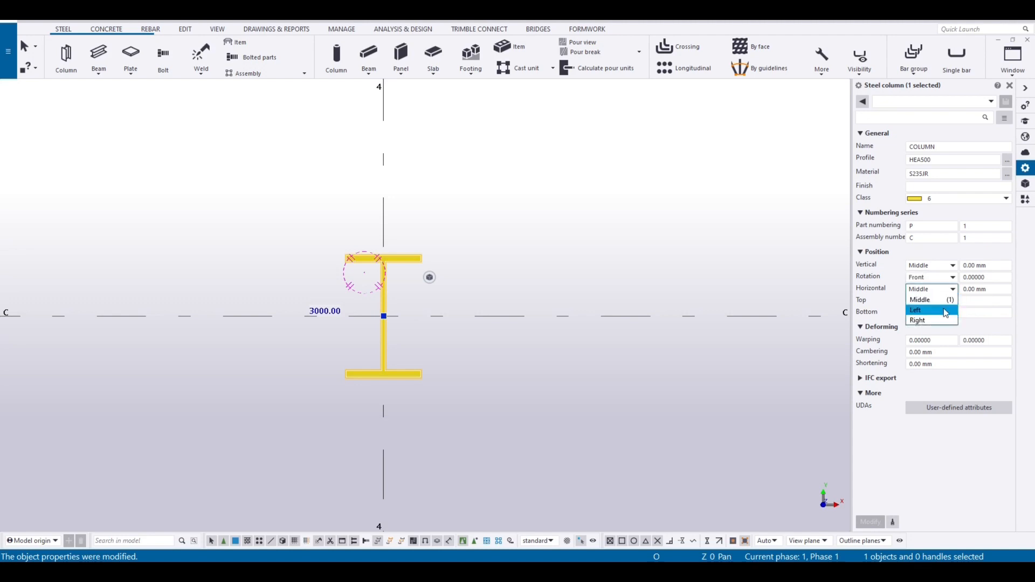
click(944, 307)
click(873, 523)
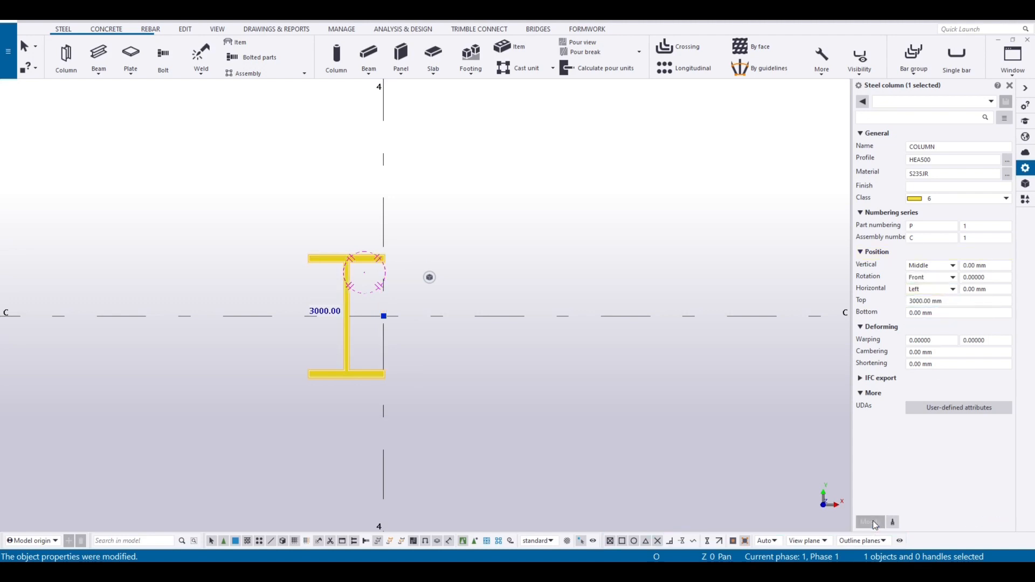
Set the column's horizontal position to Right with a 300 mm offset, apply it and deselect the column
click(938, 289)
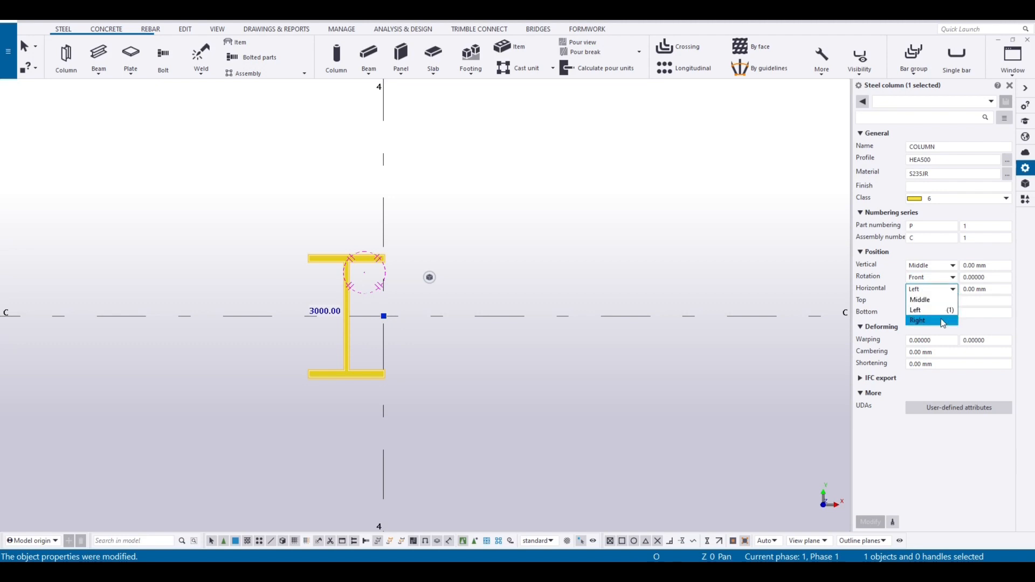
click(949, 301)
click(870, 521)
click(1007, 290)
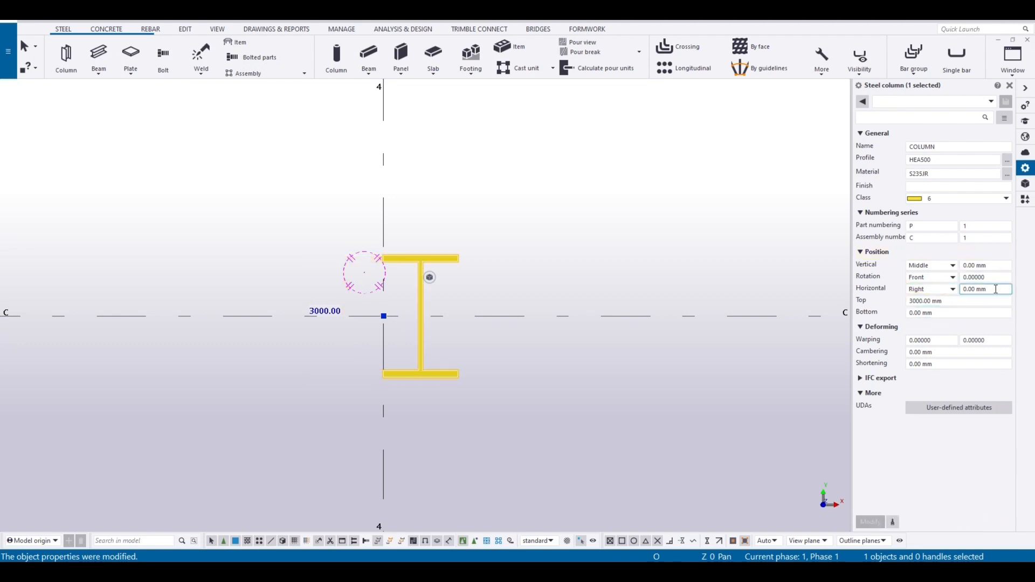
text(300)
key(Return)
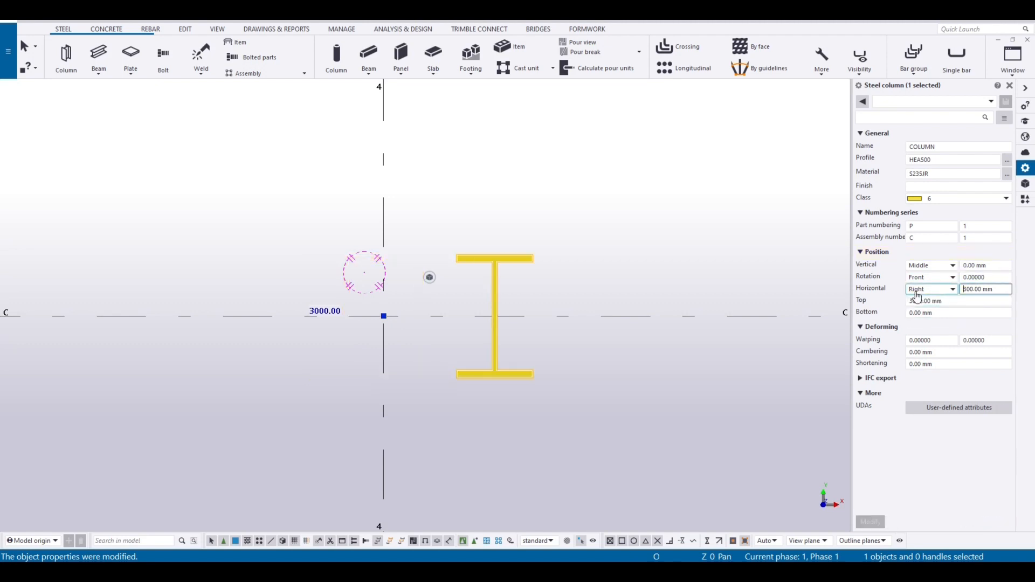
click(594, 237)
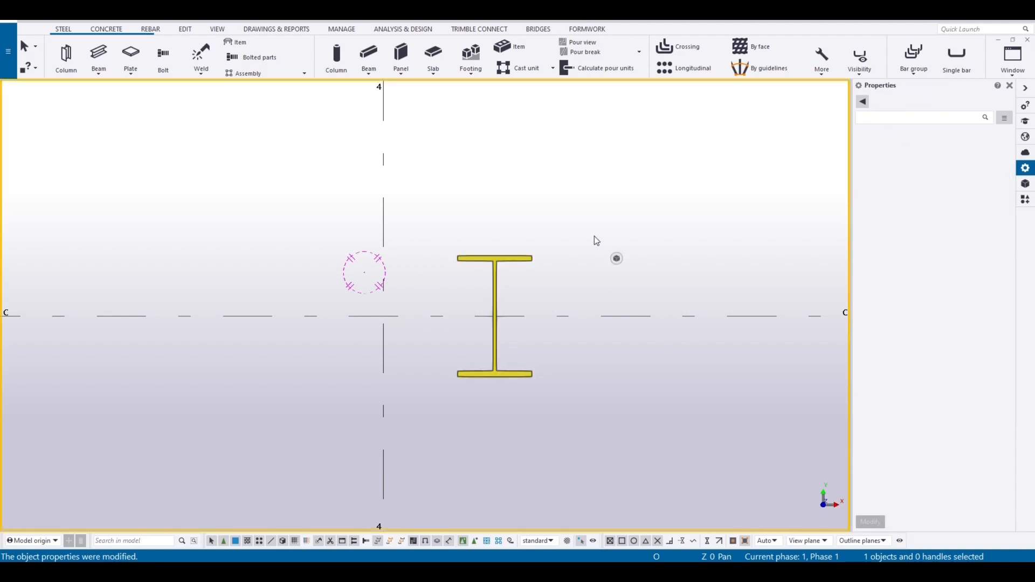
Return to the 3D view, select the column and orbit around its base point for a close side view
key(ctrl+p)
scroll(593, 254, up, 8)
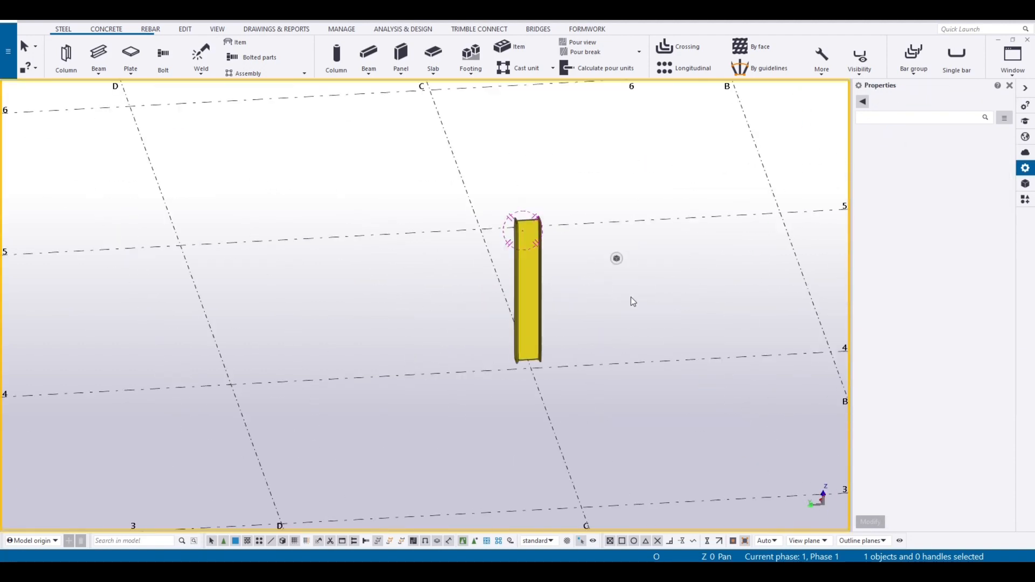
middle_drag(630, 296, 422, 312)
click(382, 280)
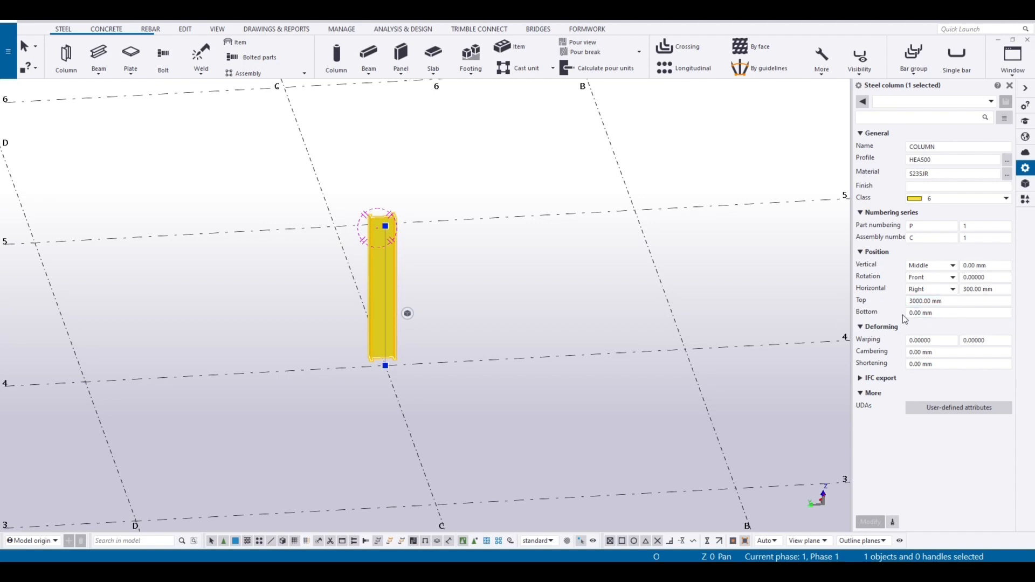
click(918, 313)
key(v)
click(385, 366)
ctrl+middle_drag(418, 396, 457, 405)
scroll(426, 345, up, 5)
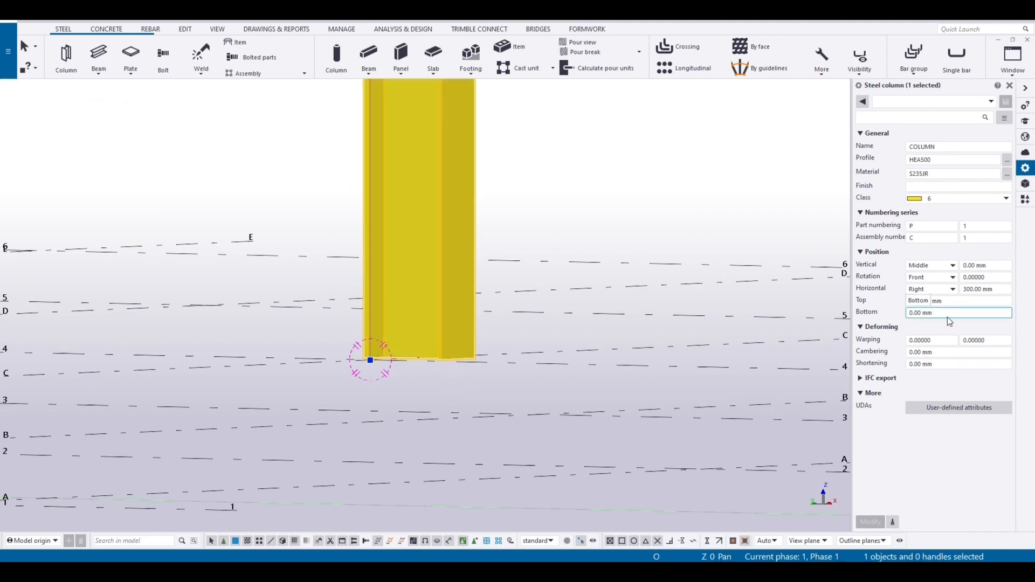
Set the column's bottom level to -500 mm and apply the modification
click(921, 313)
drag(922, 316, 868, 323)
text(500)
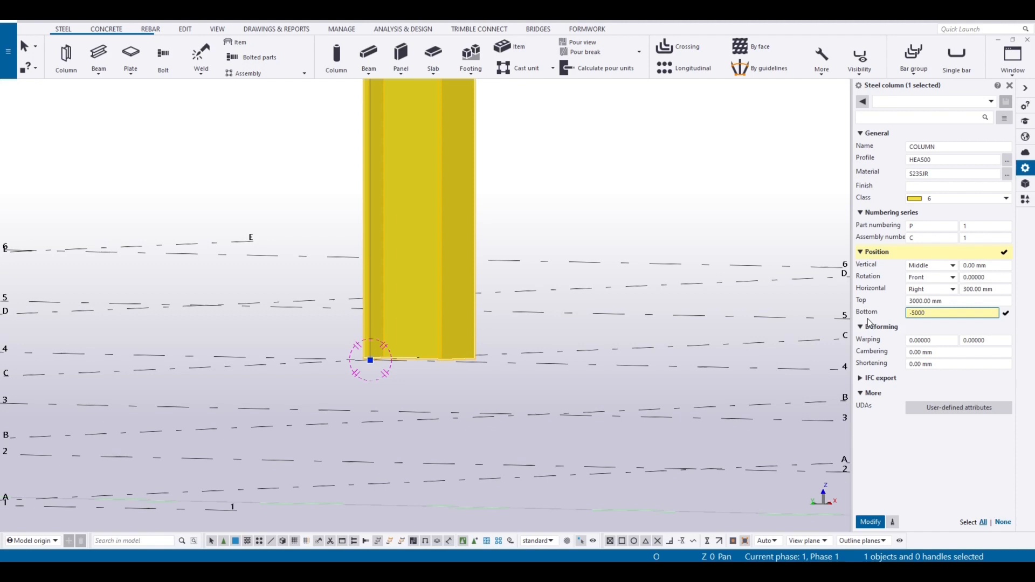
key(Return)
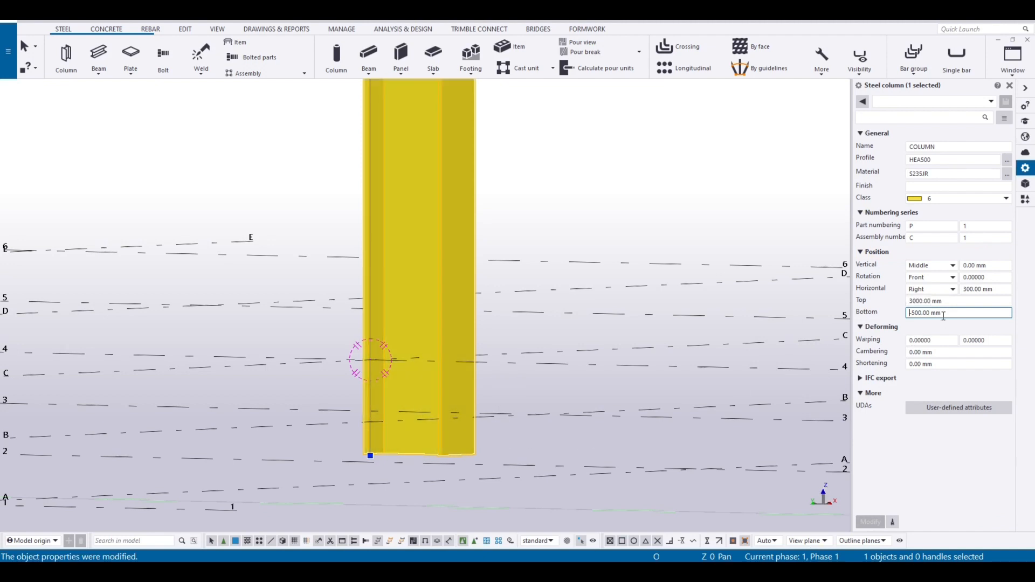
Change the column's bottom level to 500 mm, and reset it to 0 mm
key(BackSpace)
key(Return)
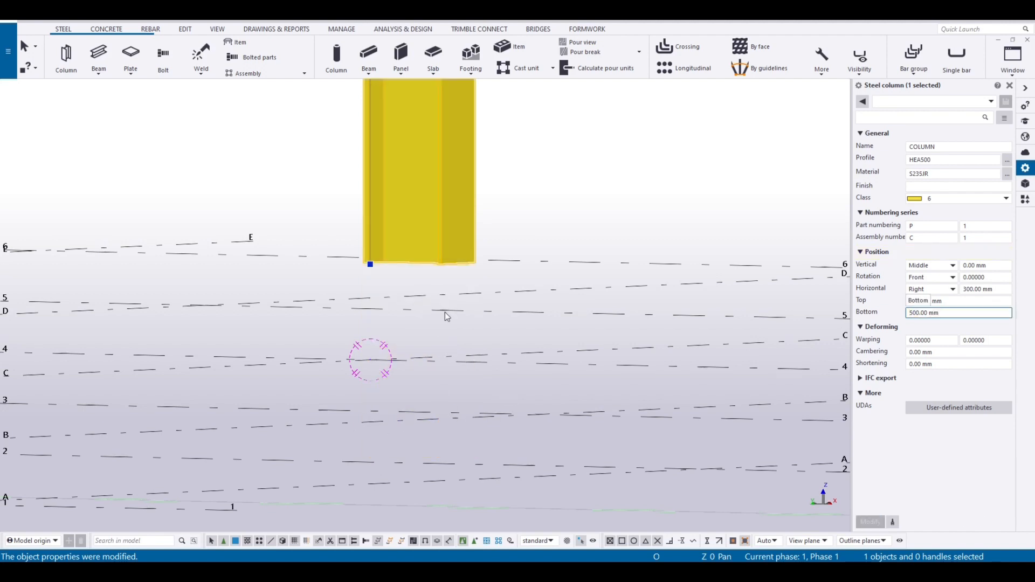
key(Delete)
key(Return)
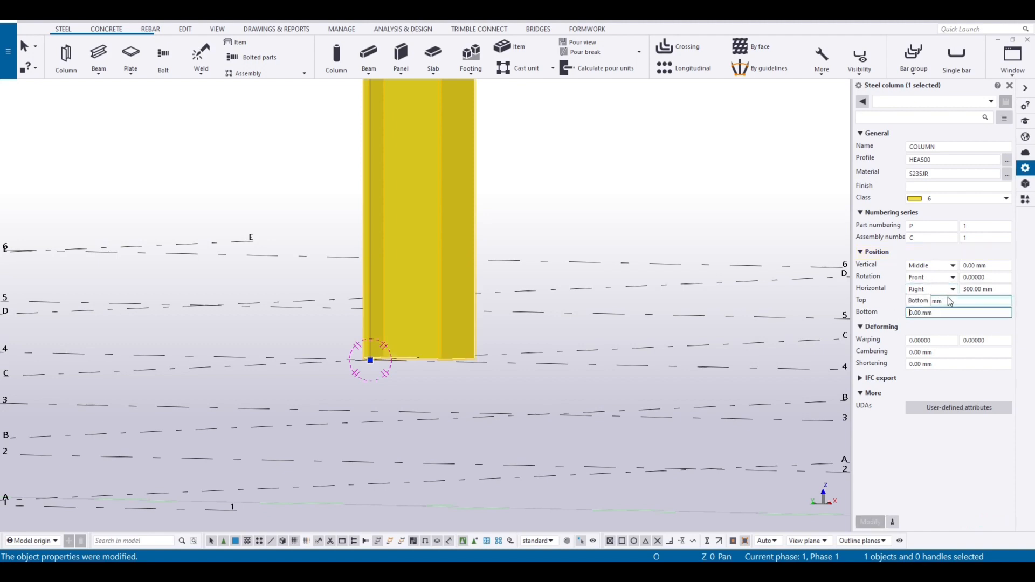
Set the column's top level to 7000 mm, apply it and show the full height of the column
click(599, 240)
scroll(598, 248, down, 4)
scroll(600, 260, down, 3)
scroll(542, 250, up, 3)
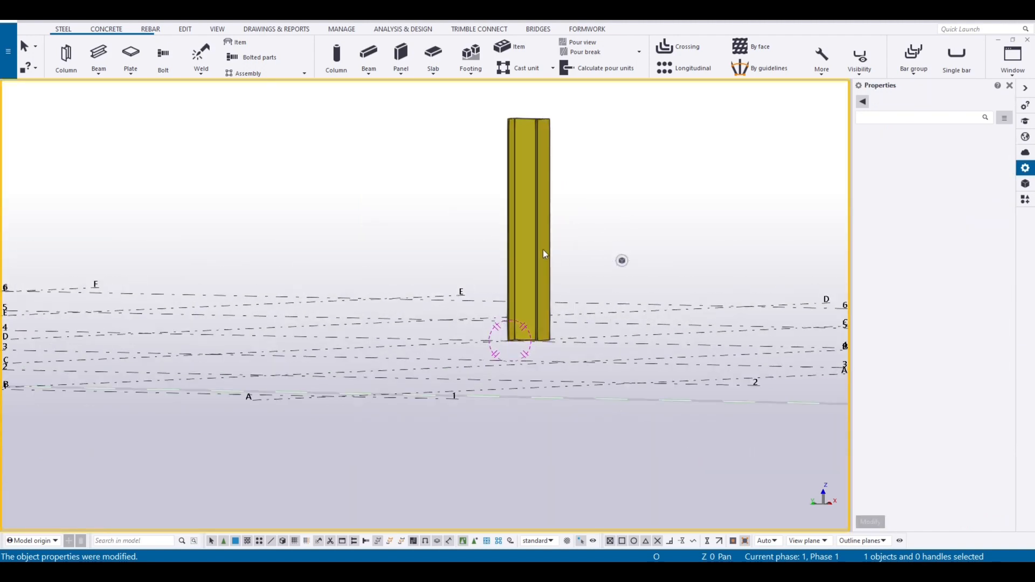
click(541, 243)
drag(936, 300, 872, 316)
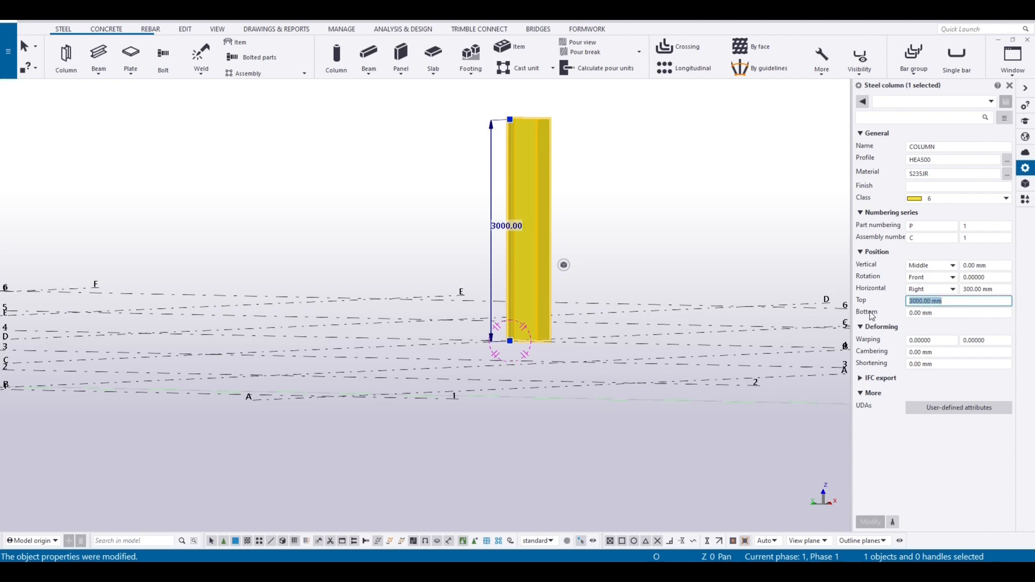
text(7000)
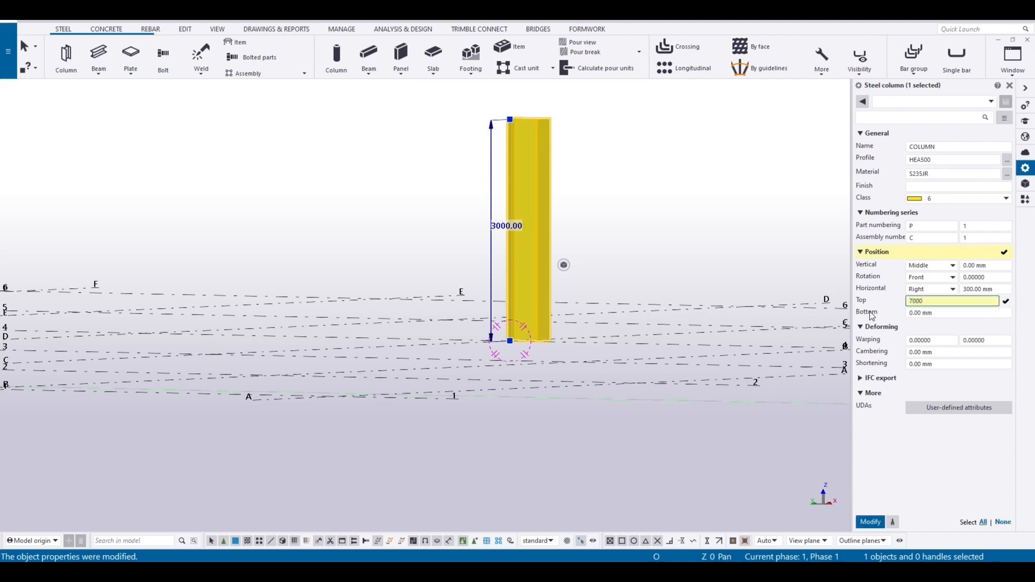
key(Return)
click(606, 238)
scroll(604, 237, down, 3)
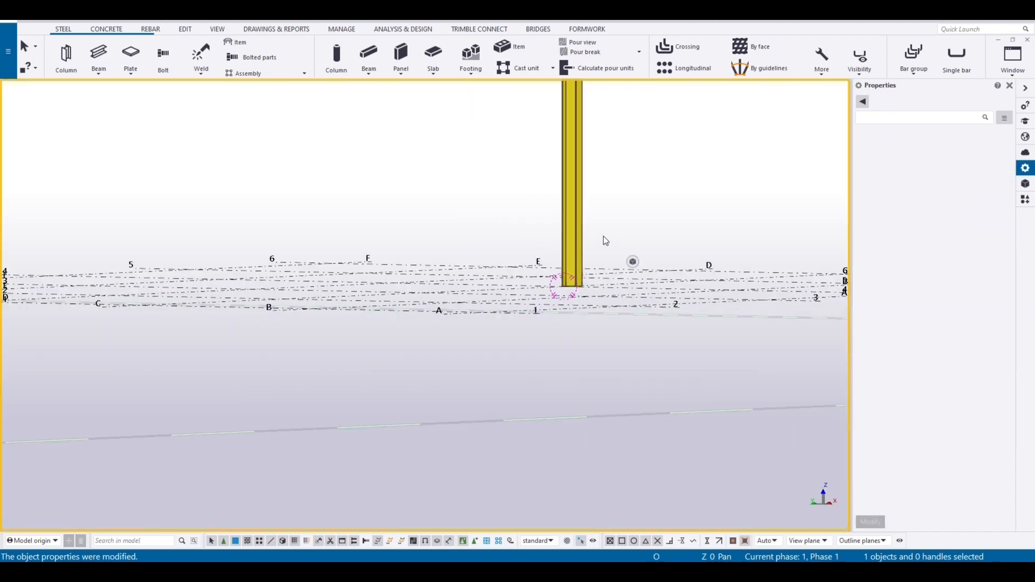
middle_drag(606, 240, 593, 374)
Set the column's start warping angle to 240, apply it and inspect the twisted column from an angled 3D view
click(522, 349)
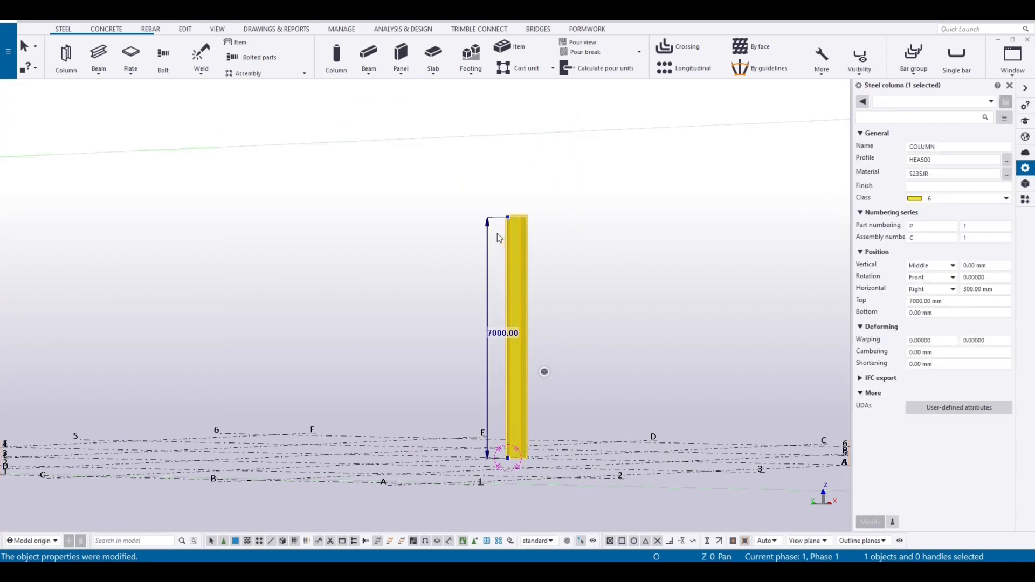
click(953, 301)
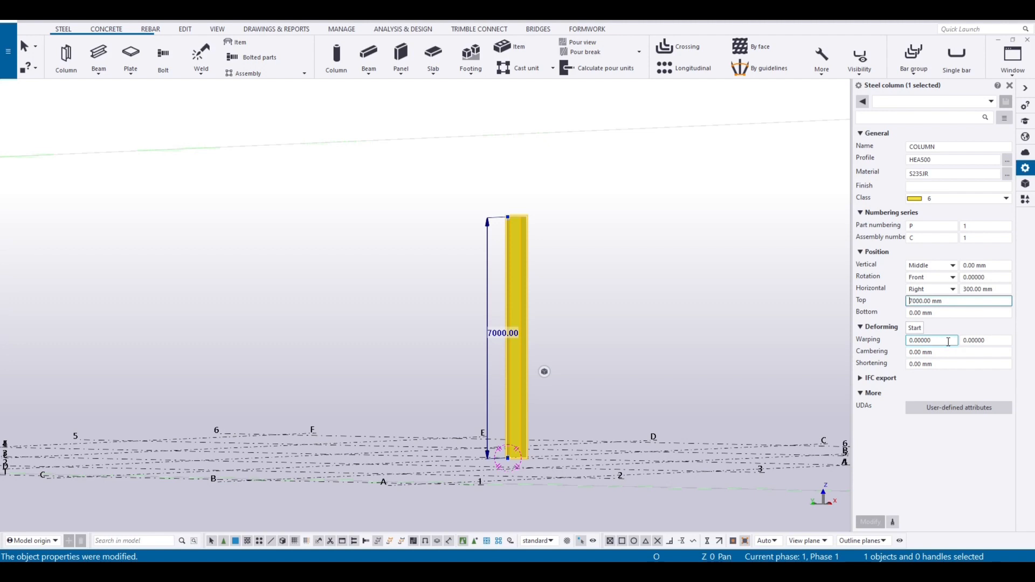
click(947, 342)
text(18)
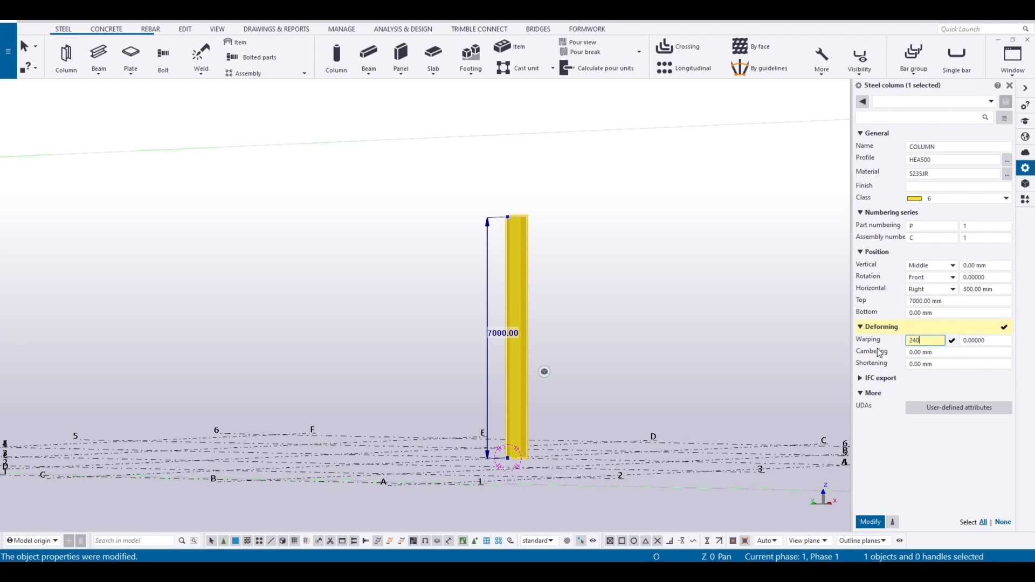
key(Return)
click(561, 300)
scroll(561, 298, up, 4)
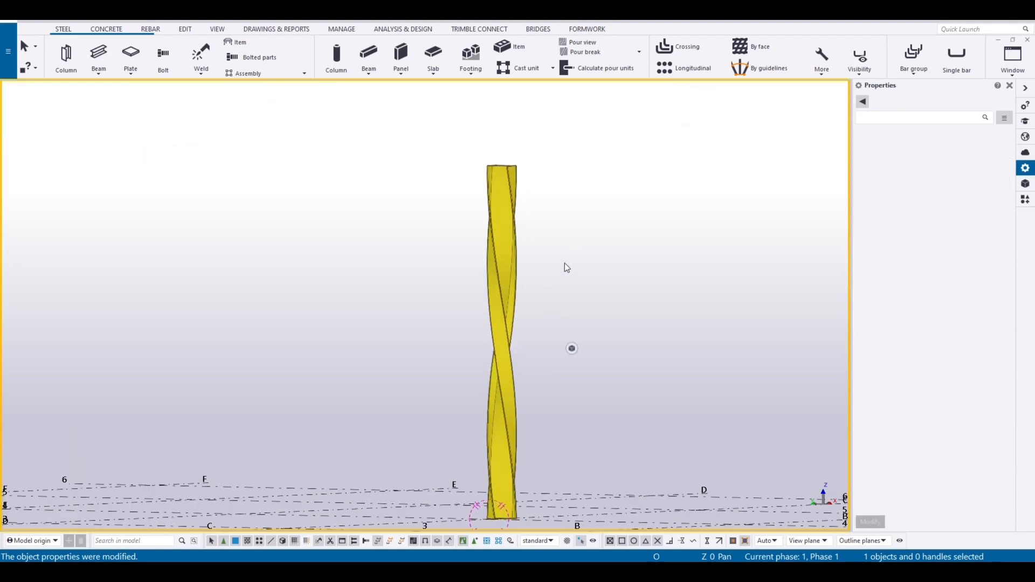
ctrl+middle_drag(564, 263, 620, 323)
scroll(557, 318, down, 2)
Open the selected column's user-defined attributes for review, close them without changes and clear the selection
click(514, 274)
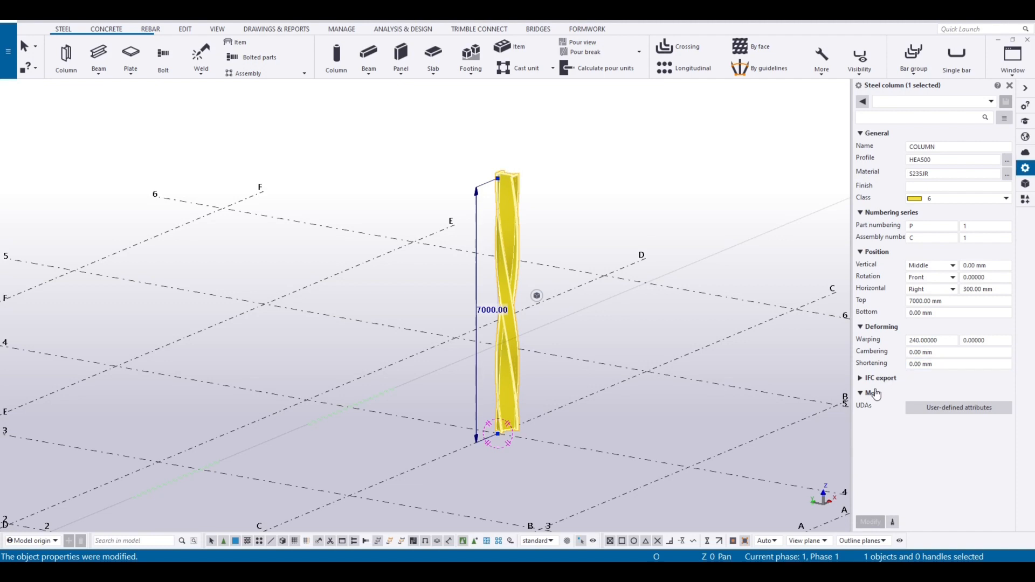
click(966, 410)
click(969, 410)
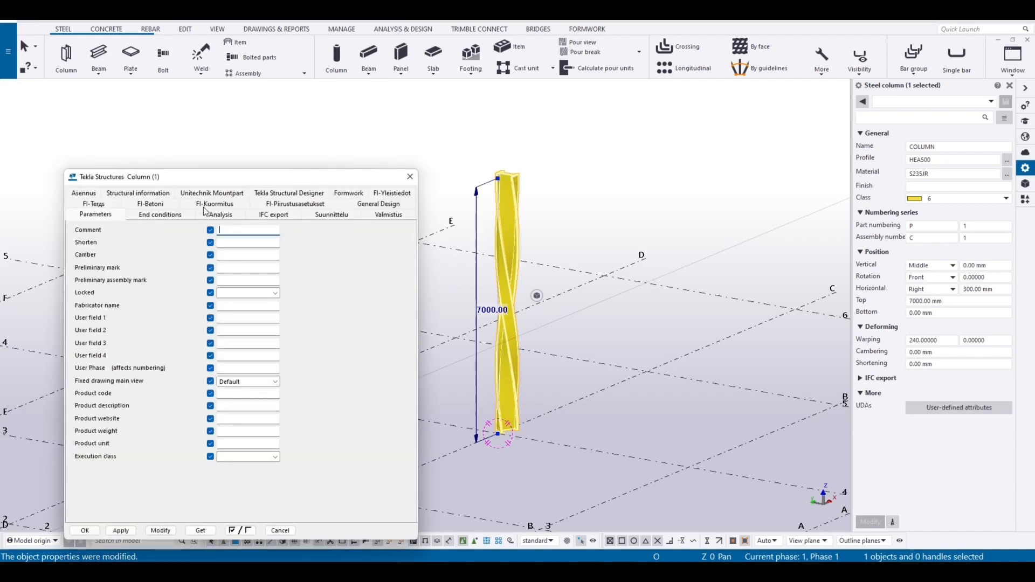
click(410, 177)
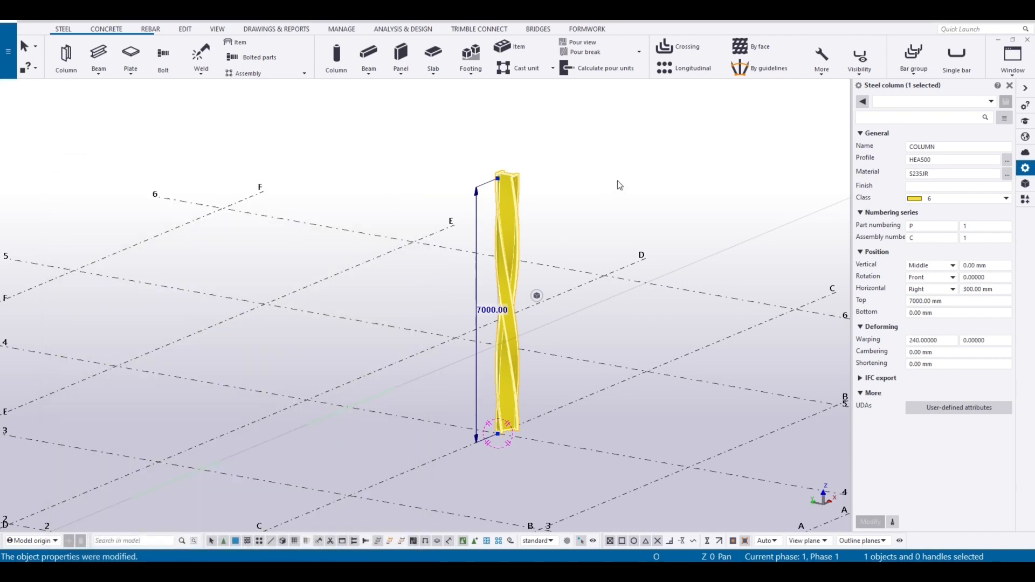
click(610, 202)
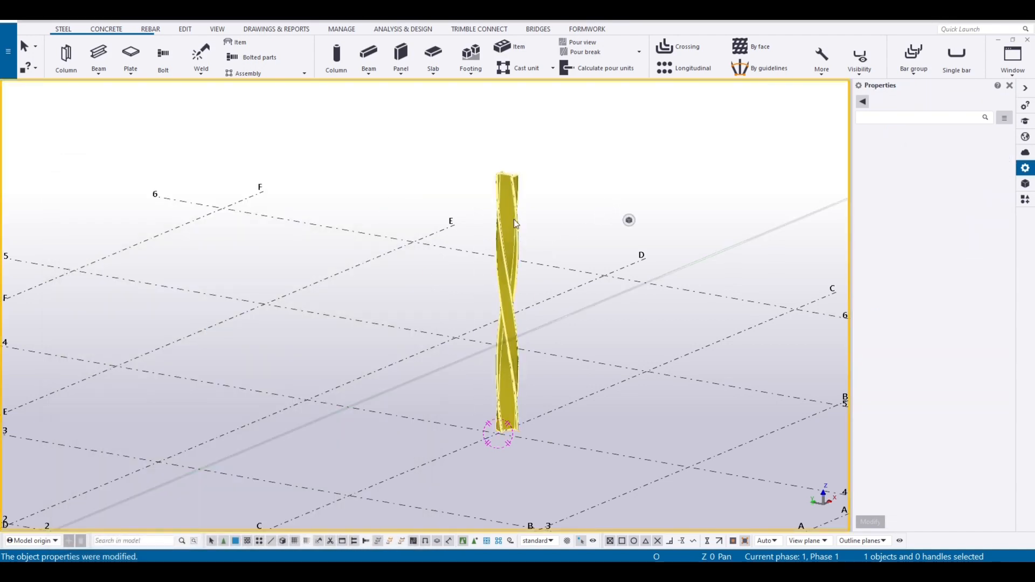
Check the column's recent profile choices and set its position to vertical Down and horizontal Middle with the graphical position selector
mouse_move(631, 226)
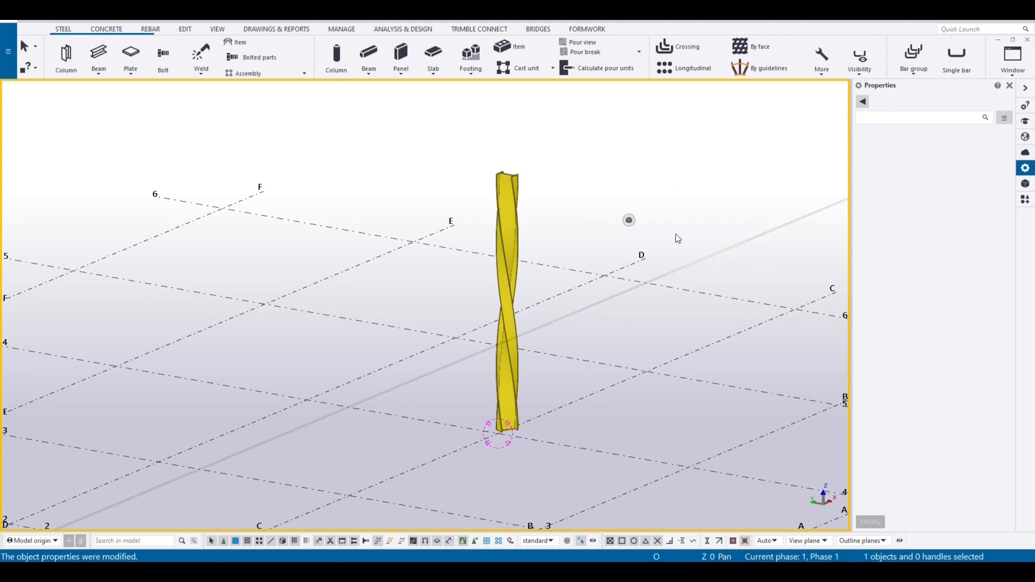
scroll(515, 341, up, 3)
click(516, 324)
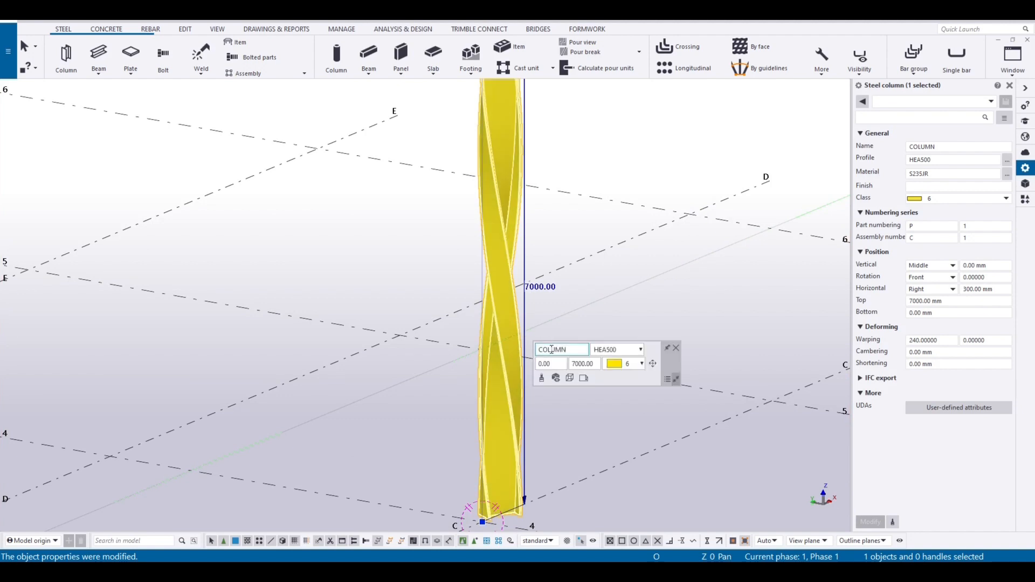
click(639, 350)
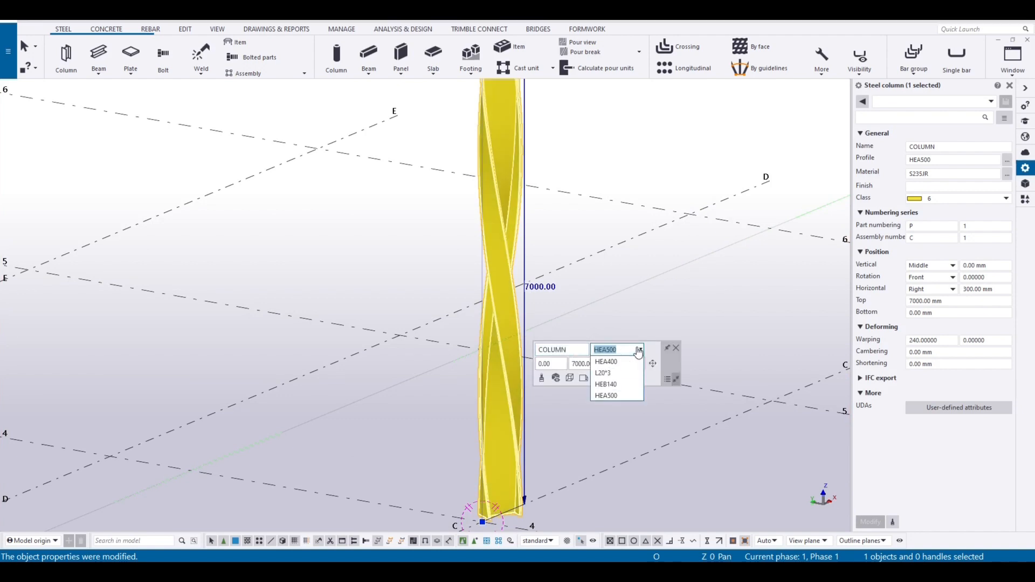
click(640, 350)
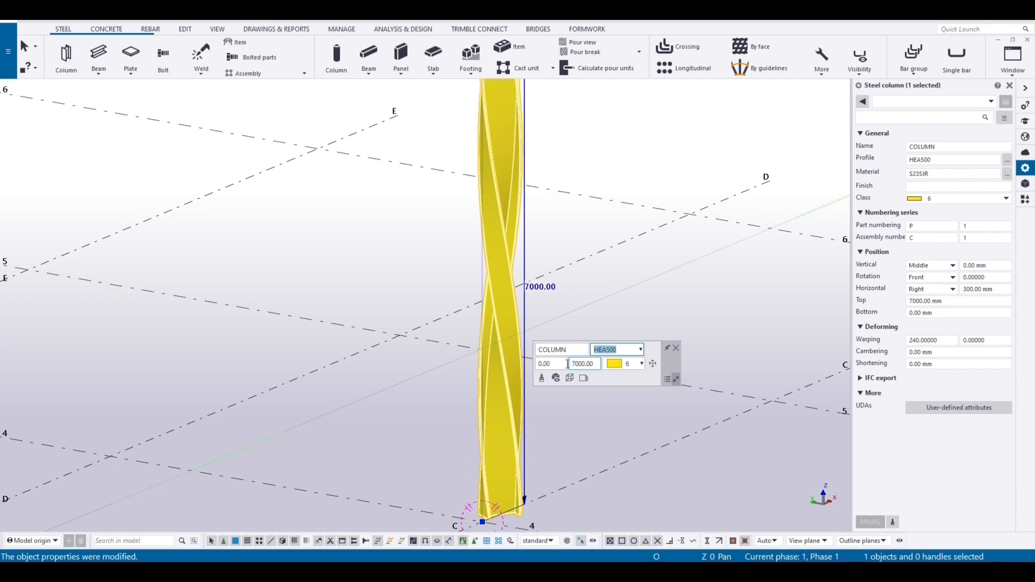
click(652, 366)
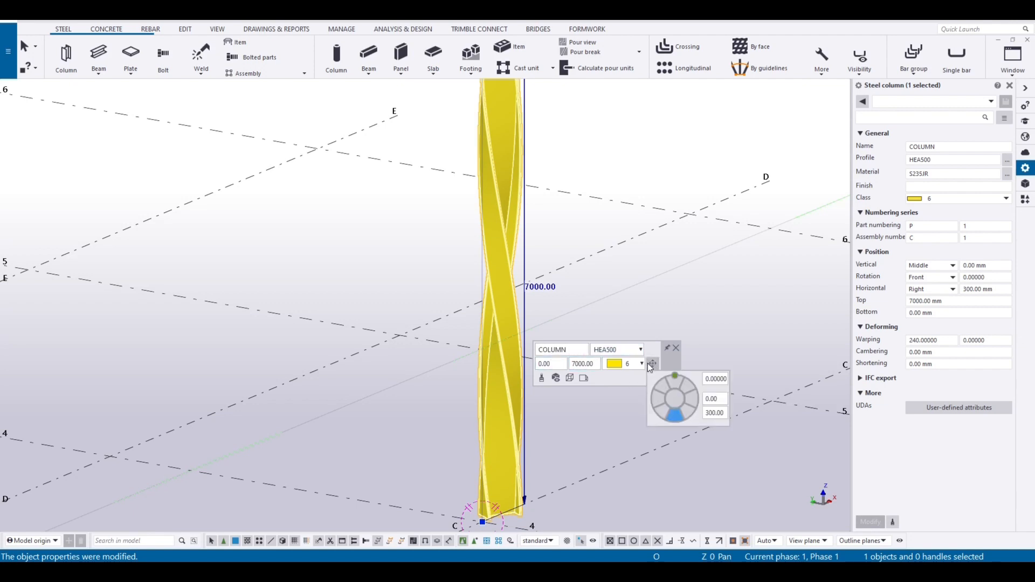
click(658, 397)
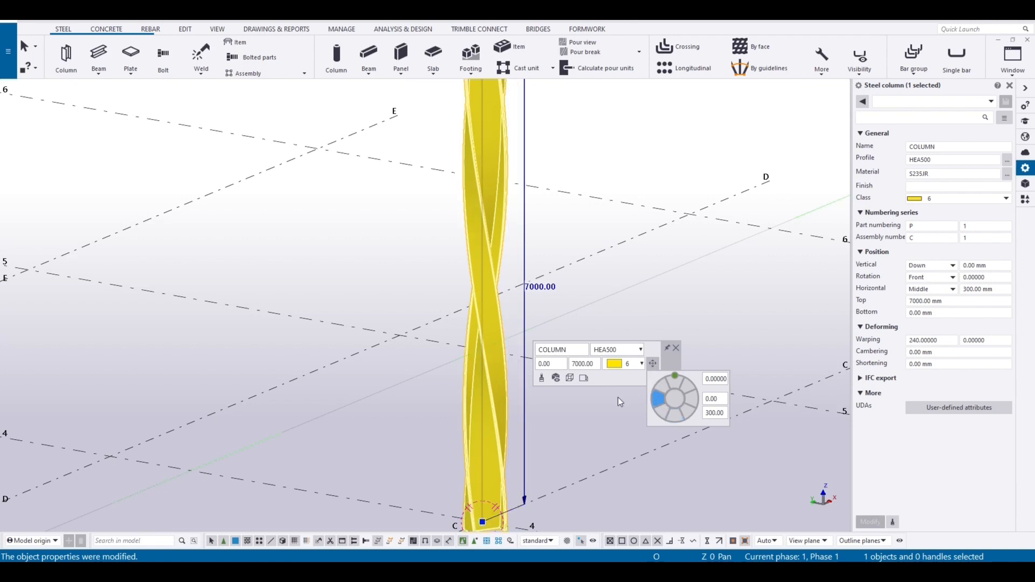
Switch to the plan view and show the column close up at grid intersection C-4
double_click(559, 437)
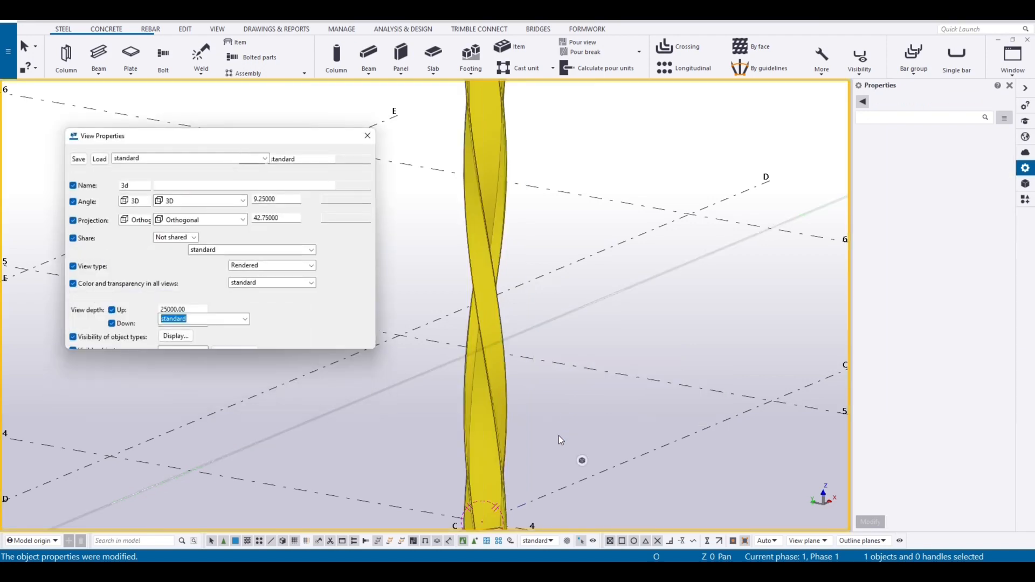
click(367, 135)
key(ctrl+p)
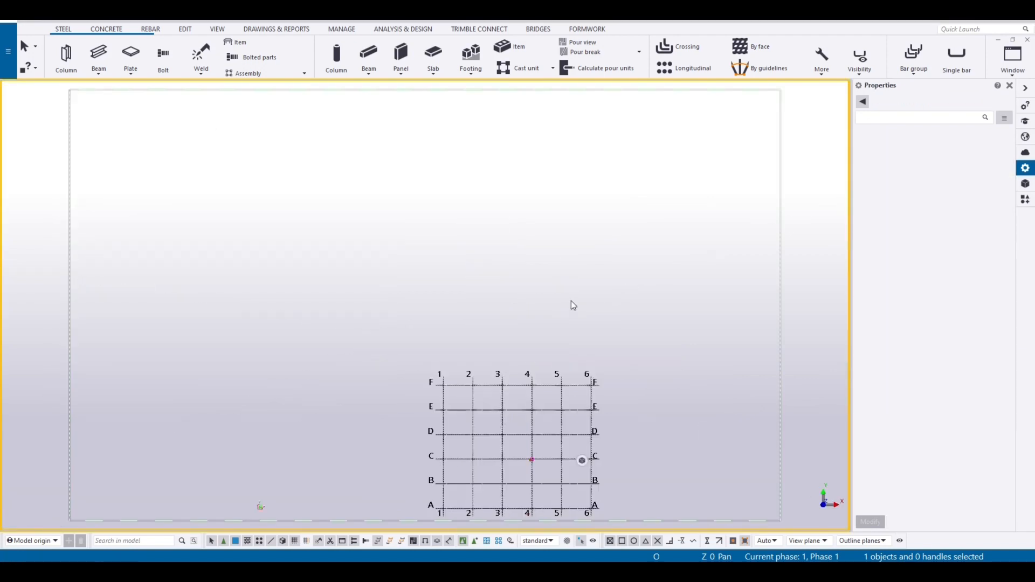
scroll(555, 442, up, 8)
right_click(580, 416)
key(Escape)
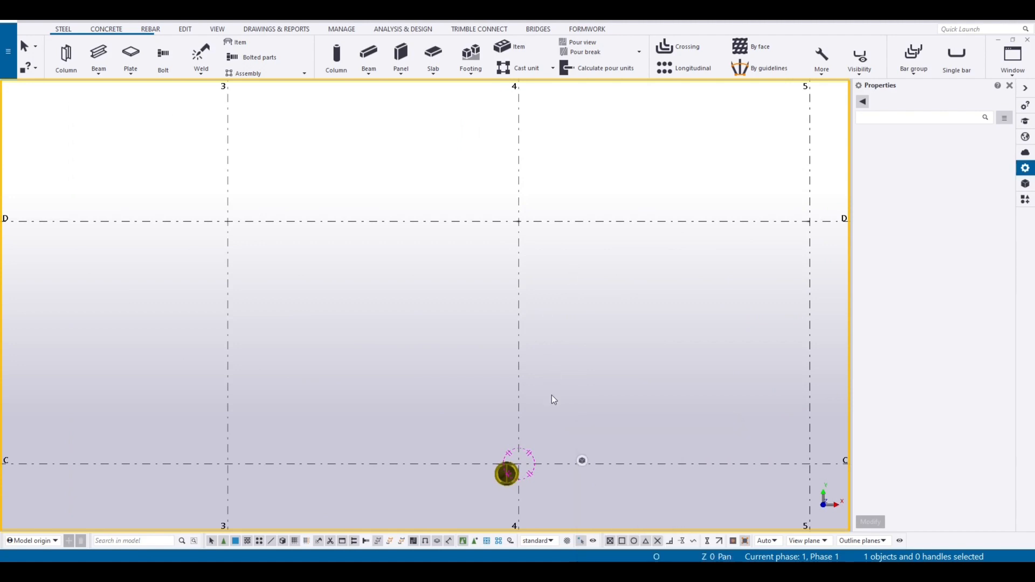
scroll(533, 474, up, 6)
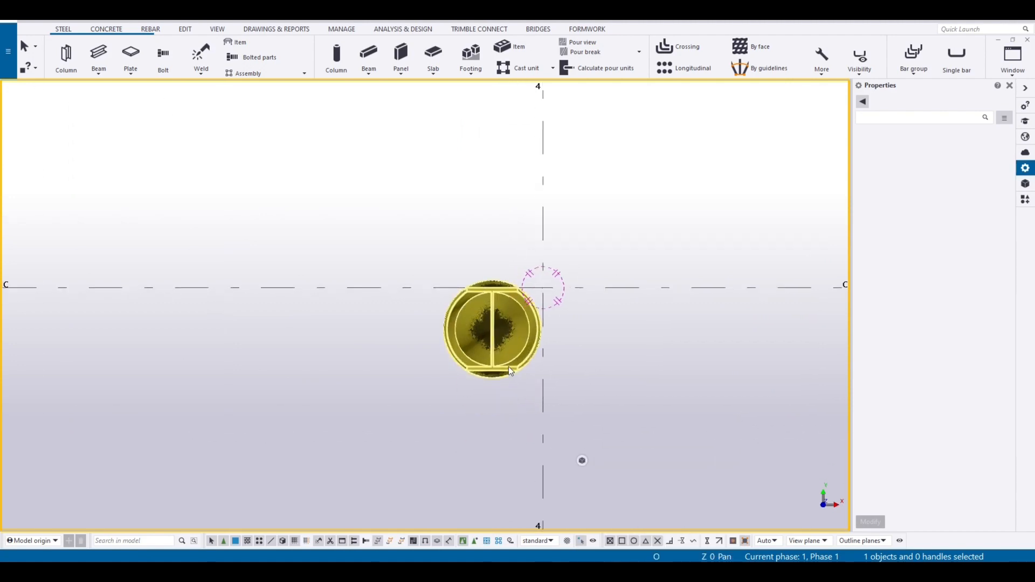
Reset the column's start warping angle to 0 and apply the modification
click(509, 367)
drag(947, 340, 881, 340)
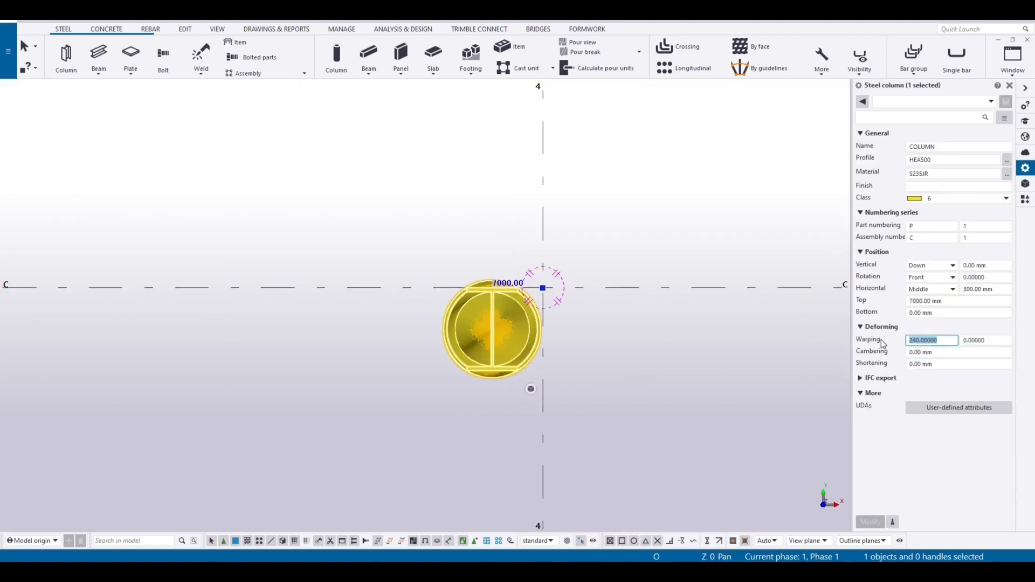
text(0)
key(Return)
click(577, 326)
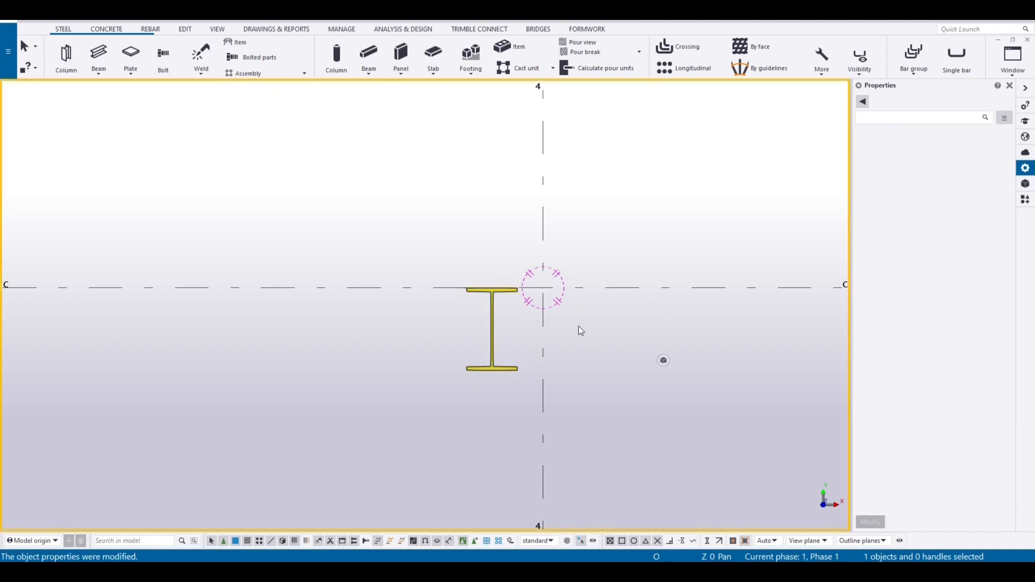
Cycle the column through the positions around its reference point, finishing with vertical Down and horizontal Left
click(490, 330)
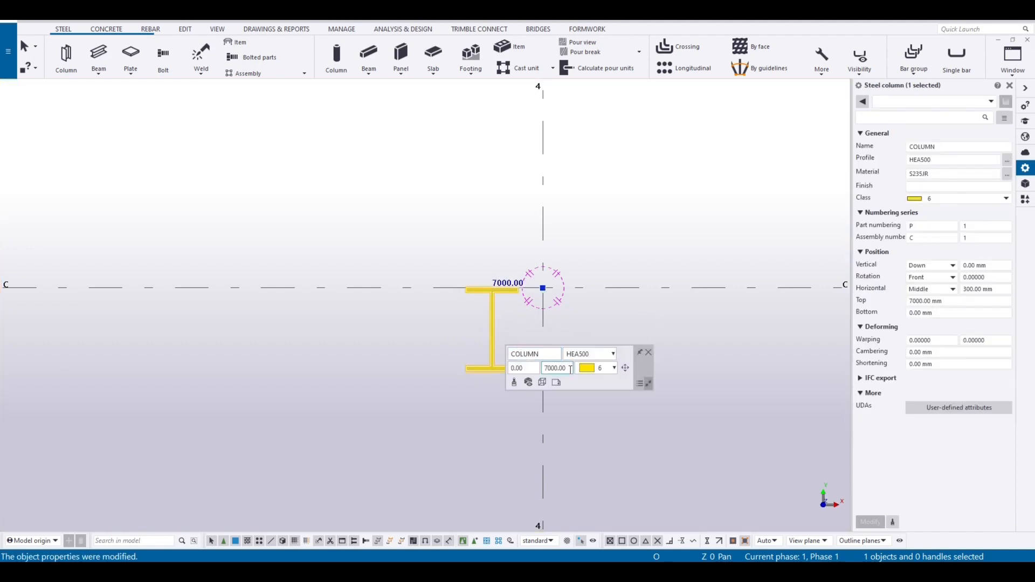
click(627, 368)
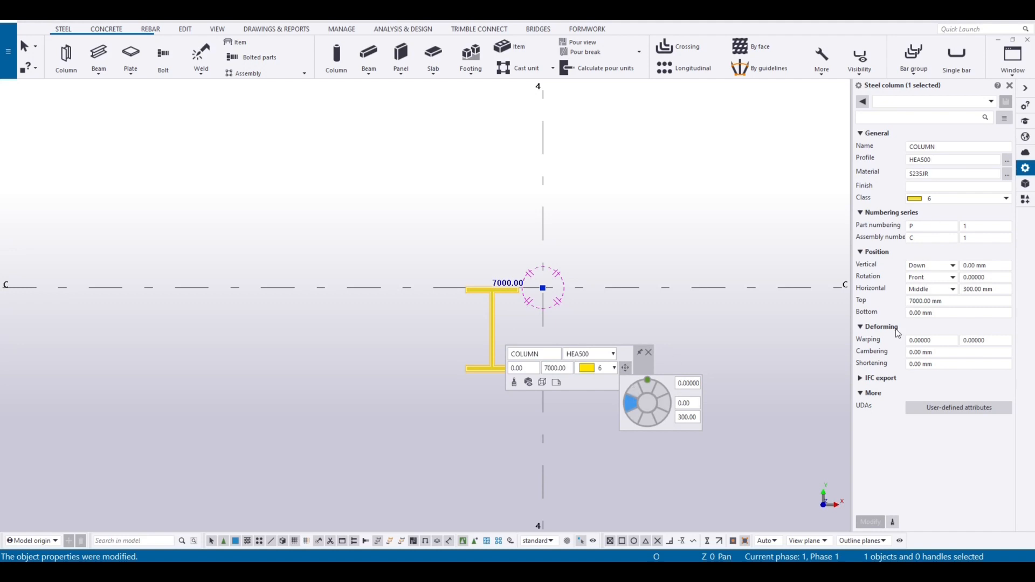
click(634, 389)
click(649, 390)
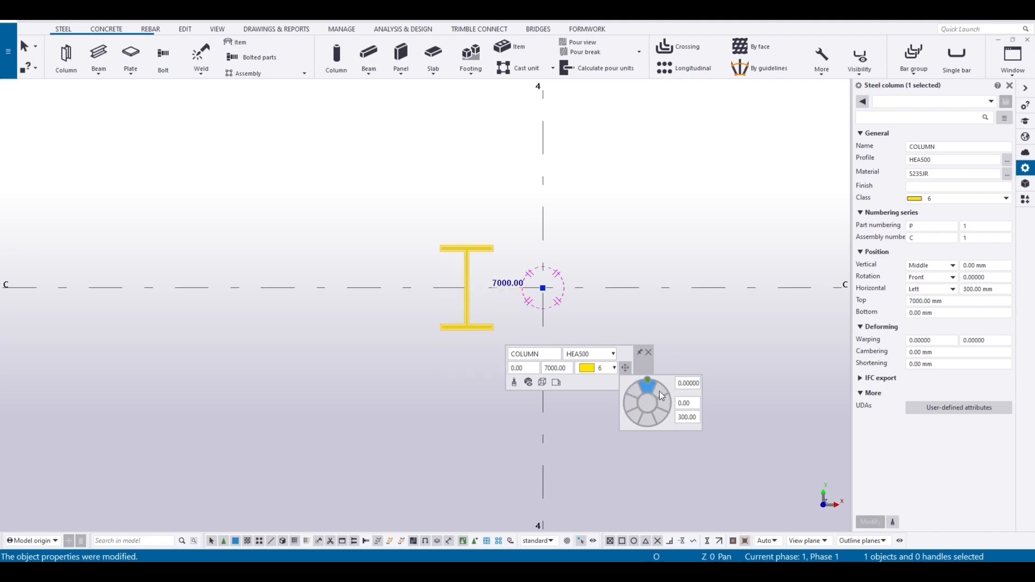
click(658, 391)
click(665, 403)
click(660, 415)
click(647, 423)
click(633, 415)
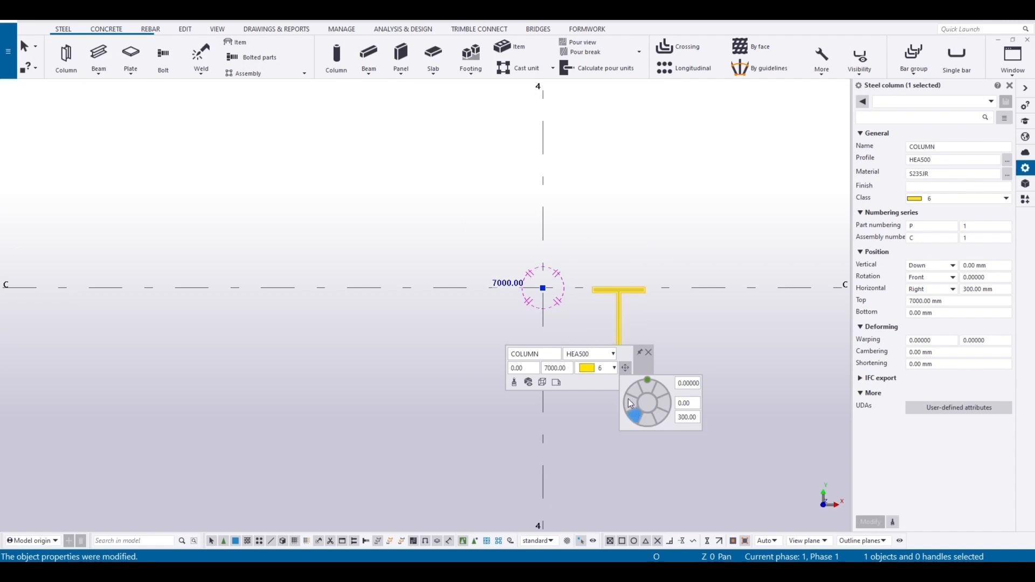
click(628, 404)
click(634, 388)
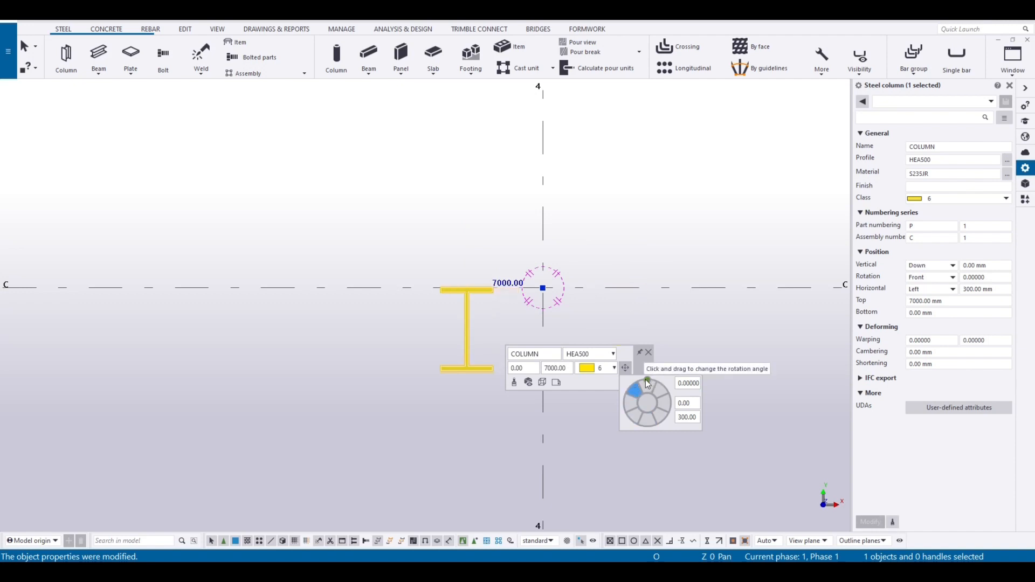
Rotate the column with the rotation dial, return the angle to 0 and deselect the column
drag(646, 380, 645, 417)
drag(653, 414, 648, 379)
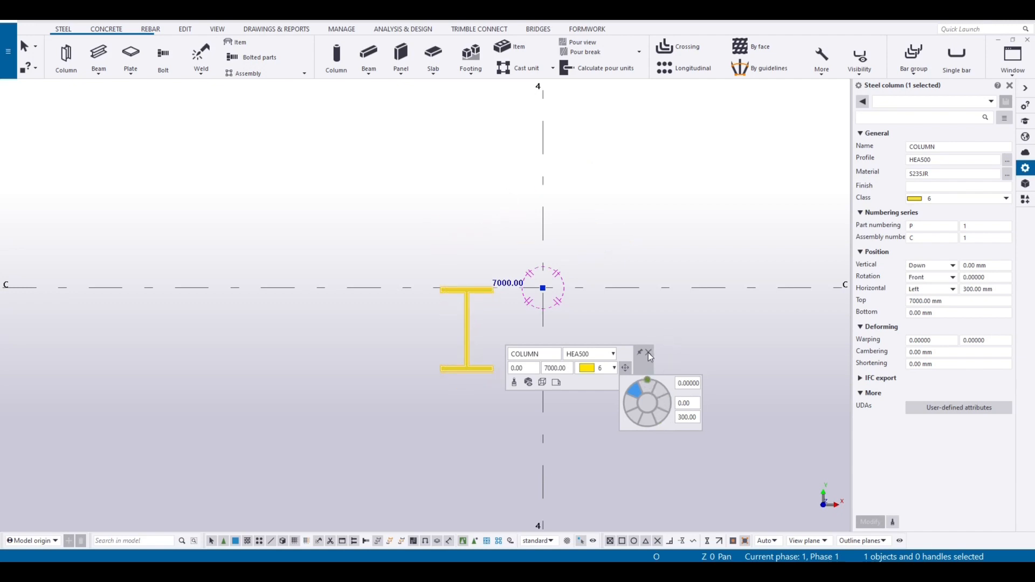
click(648, 353)
click(649, 336)
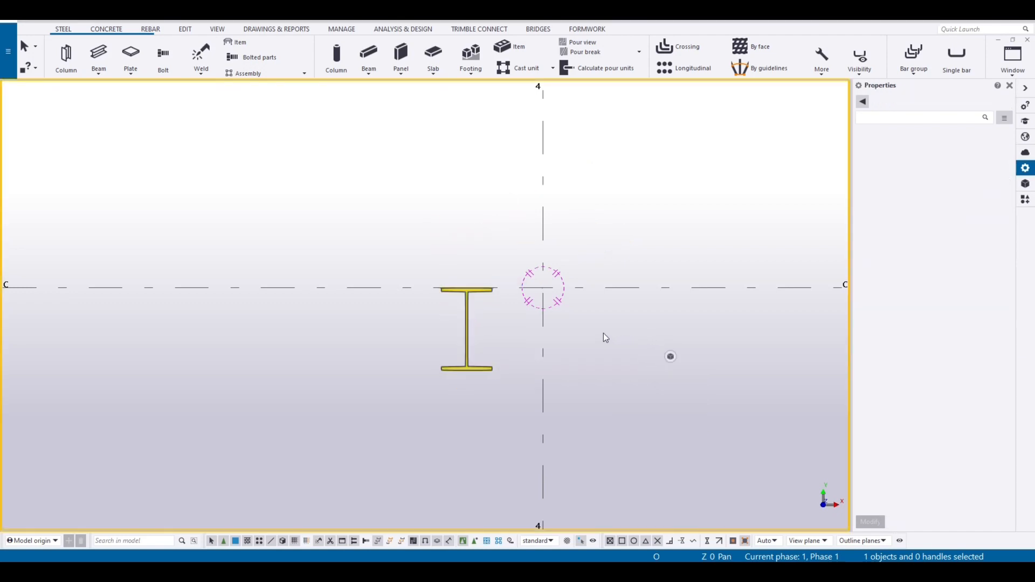
Return to the 3D view of the column and grid, close the column's properties and clear the selection
scroll(603, 337, down, 2)
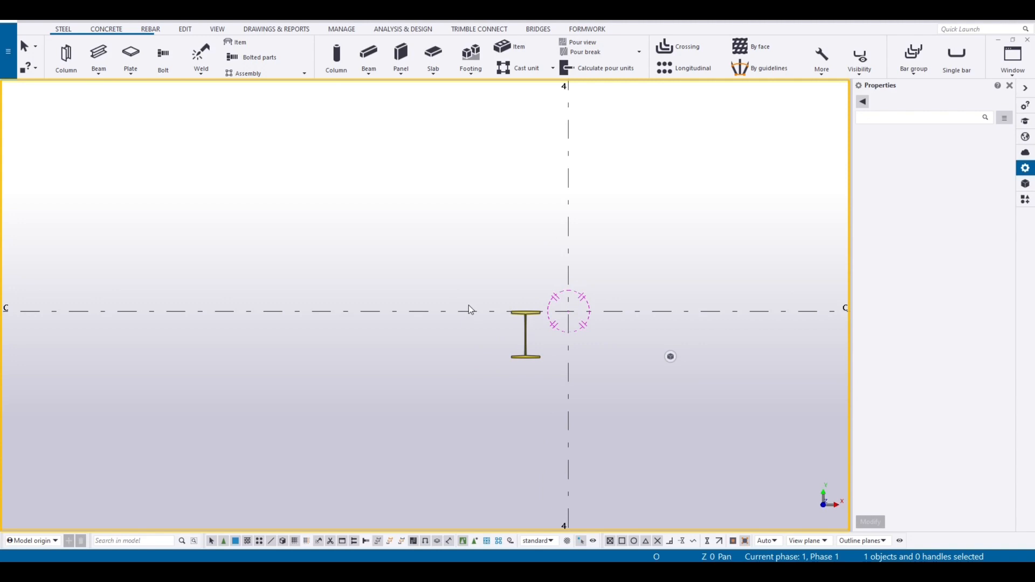
key(ctrl+p)
scroll(676, 283, up, 3)
middle_drag(635, 257, 518, 227)
click(470, 270)
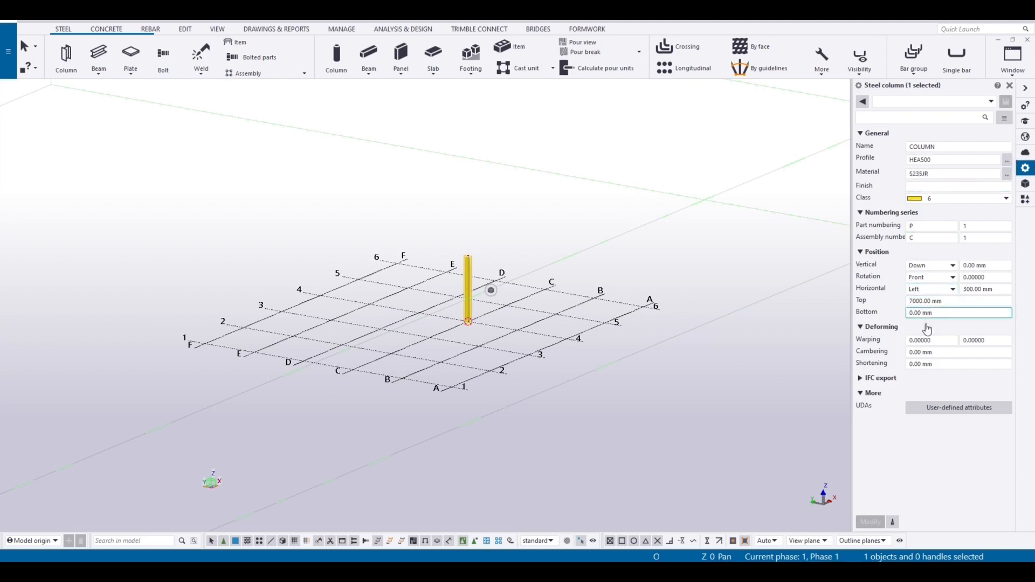
click(1008, 85)
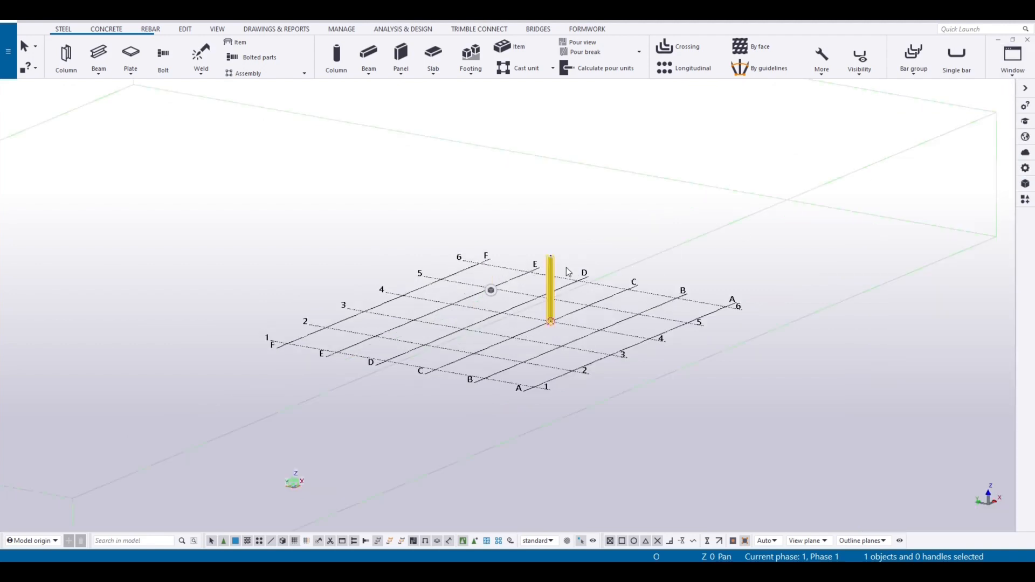
click(610, 208)
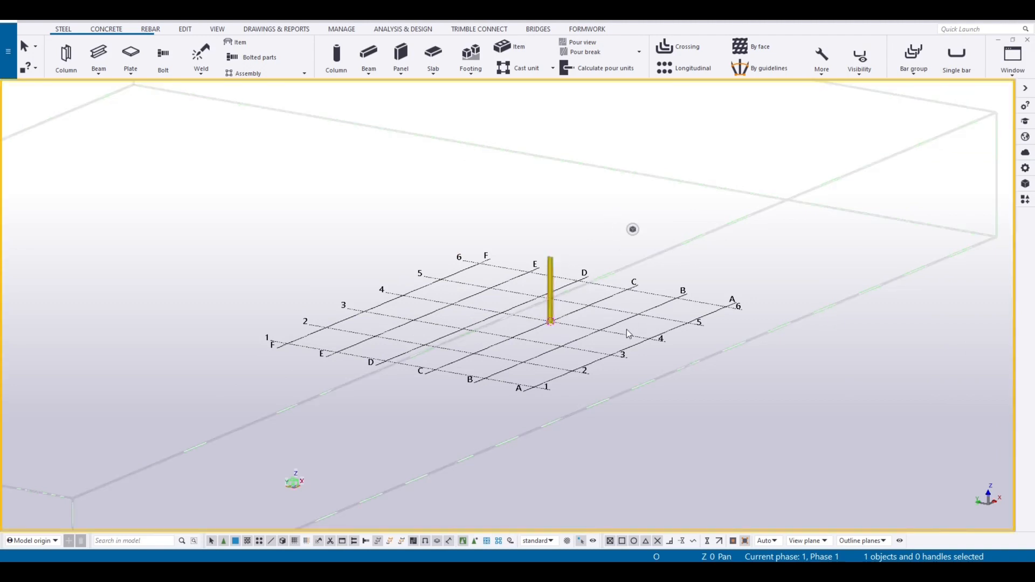
Copy the steel column from grid intersection C/4 to C/3, using its base point as the origin
scroll(548, 247, up, 5)
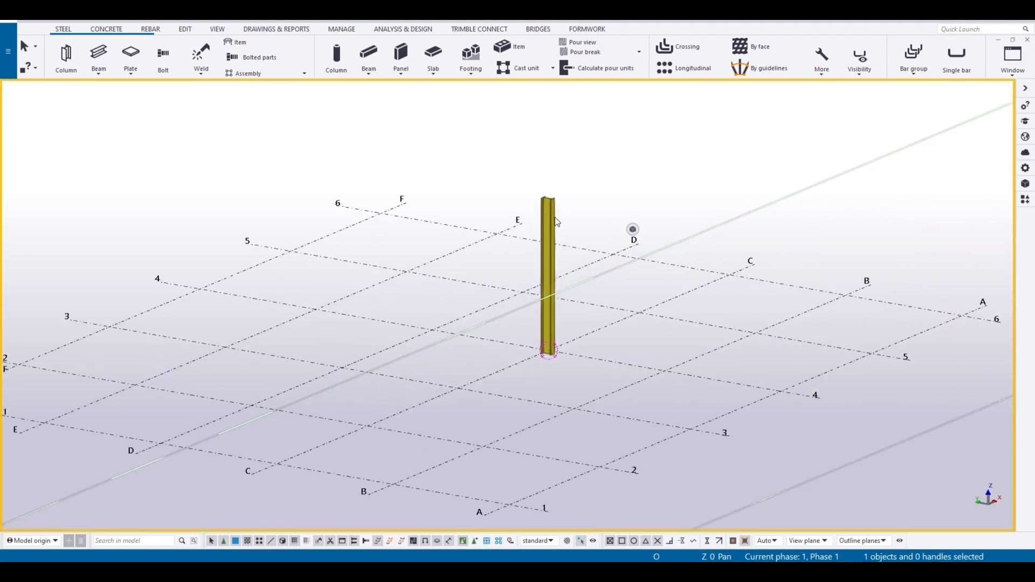
click(553, 217)
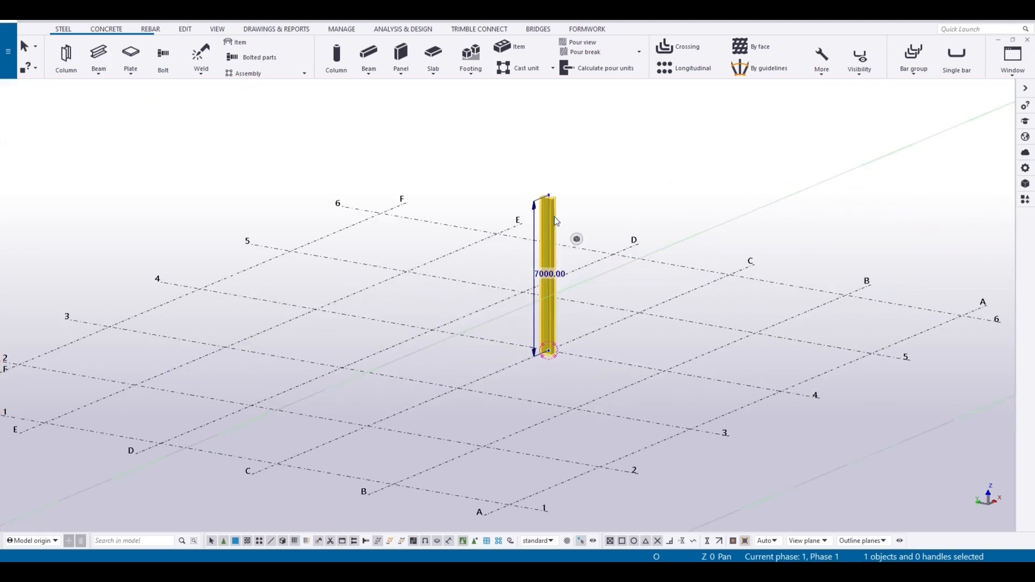
click(186, 29)
click(547, 47)
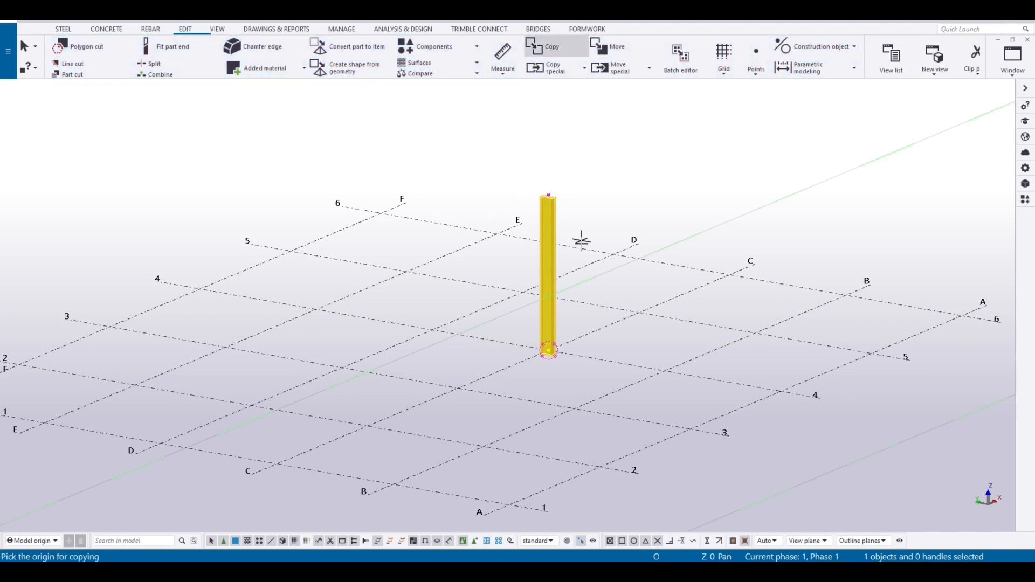
click(553, 348)
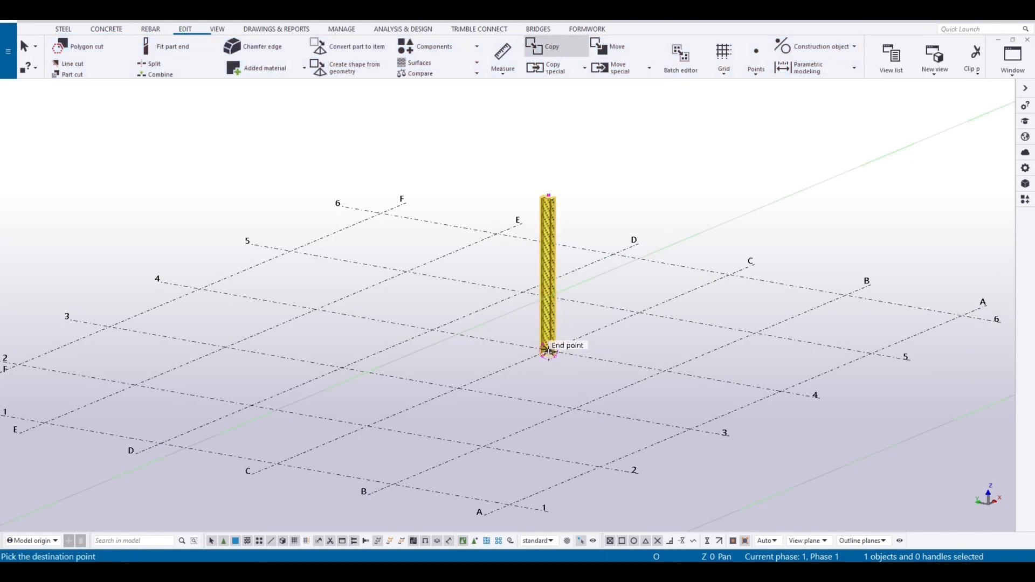
click(457, 387)
key(Escape)
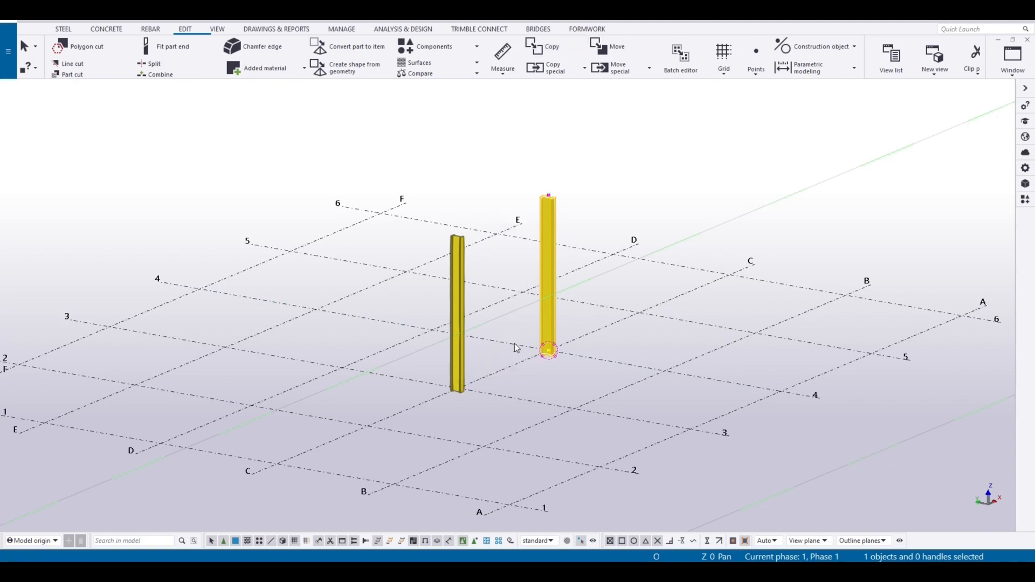
click(538, 377)
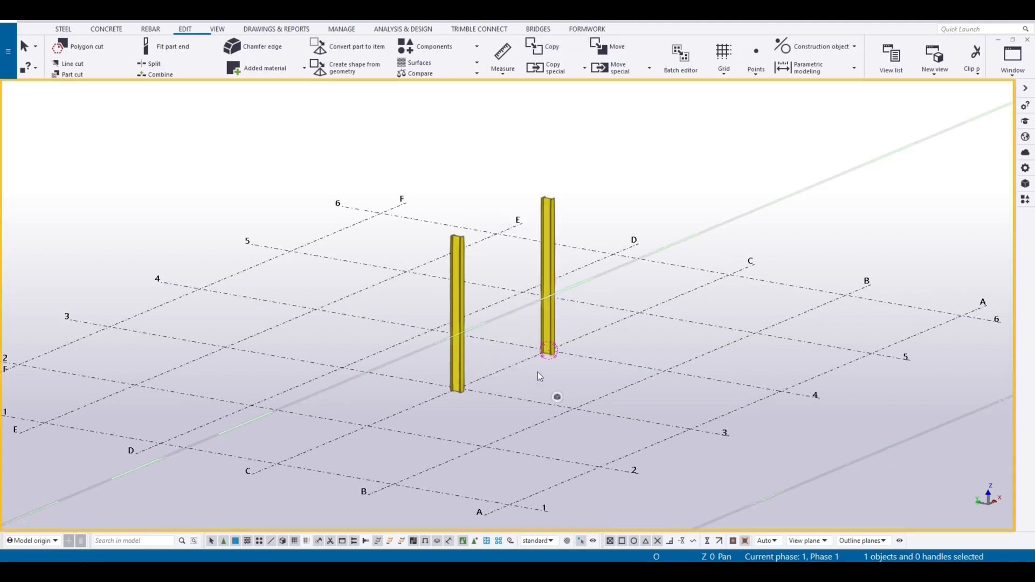
Copy the column at grid intersection C/3 to B/3, using its base as the origin
click(461, 367)
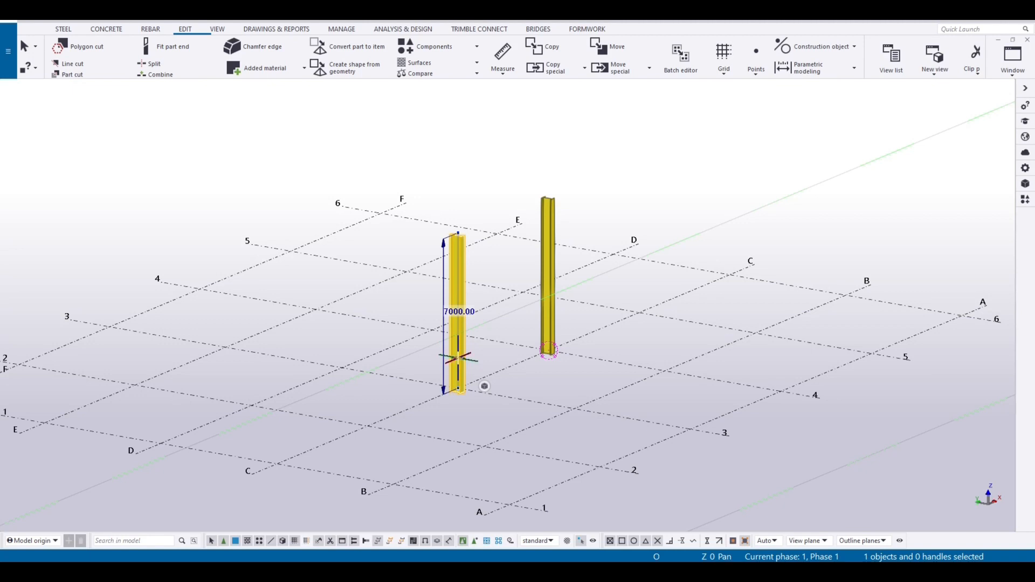
right_click(457, 358)
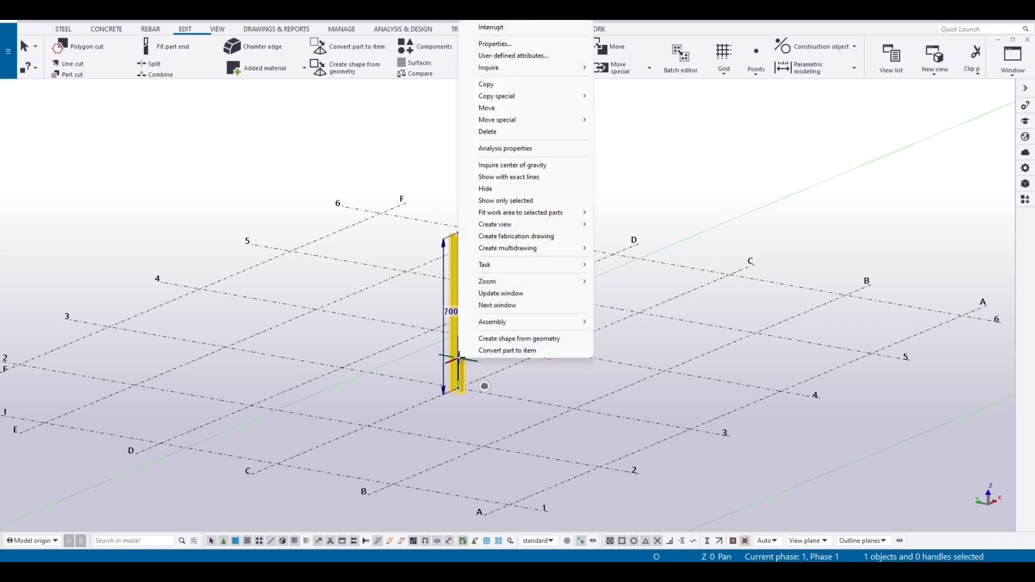
click(494, 83)
click(452, 390)
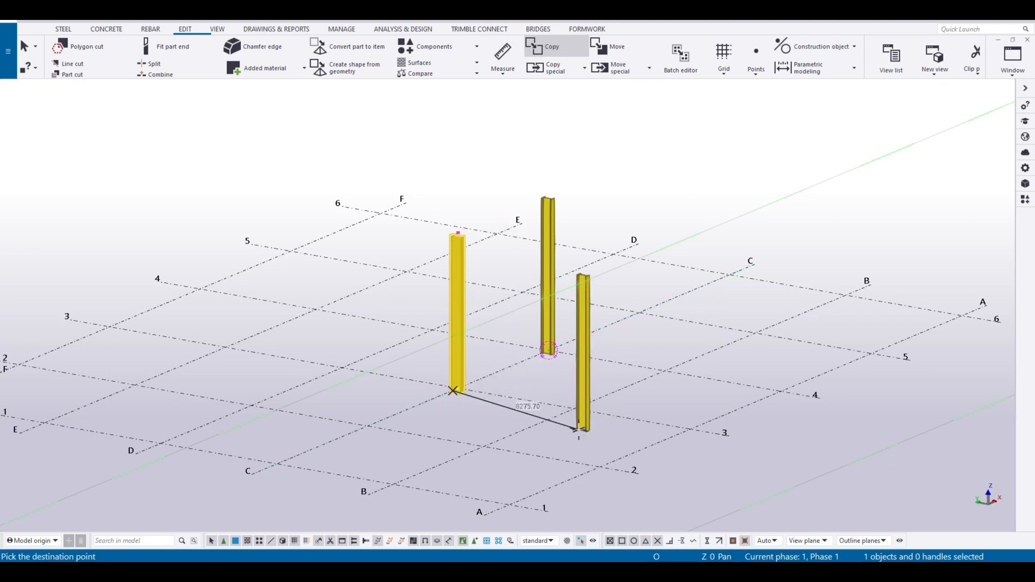
click(574, 408)
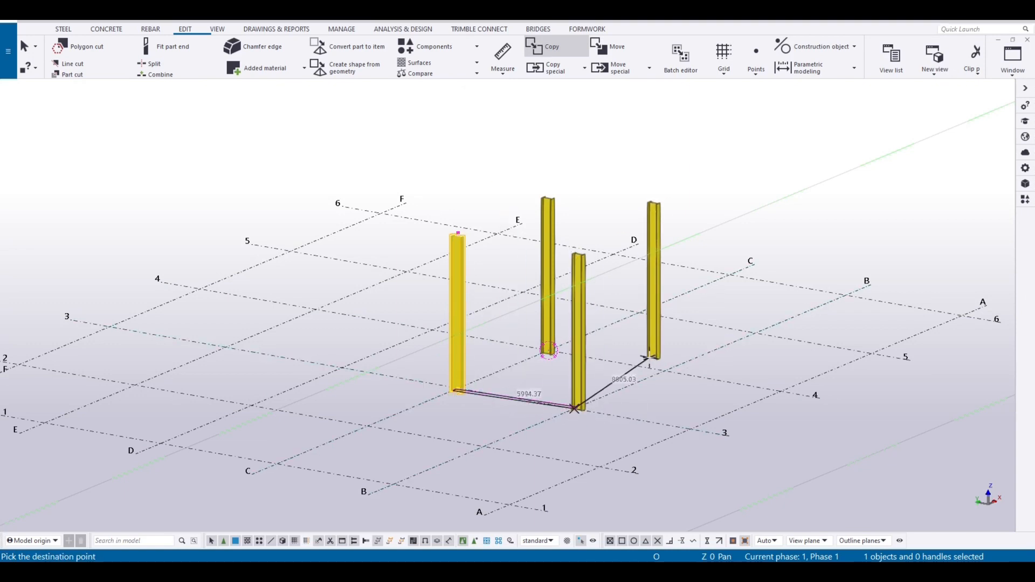
key(Escape)
click(578, 355)
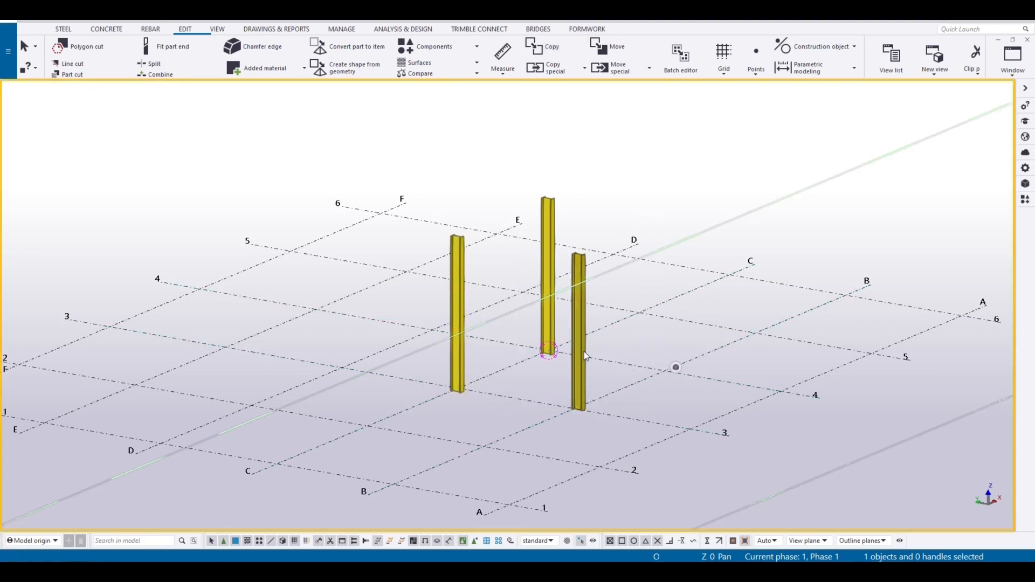
key(ctrl+c)
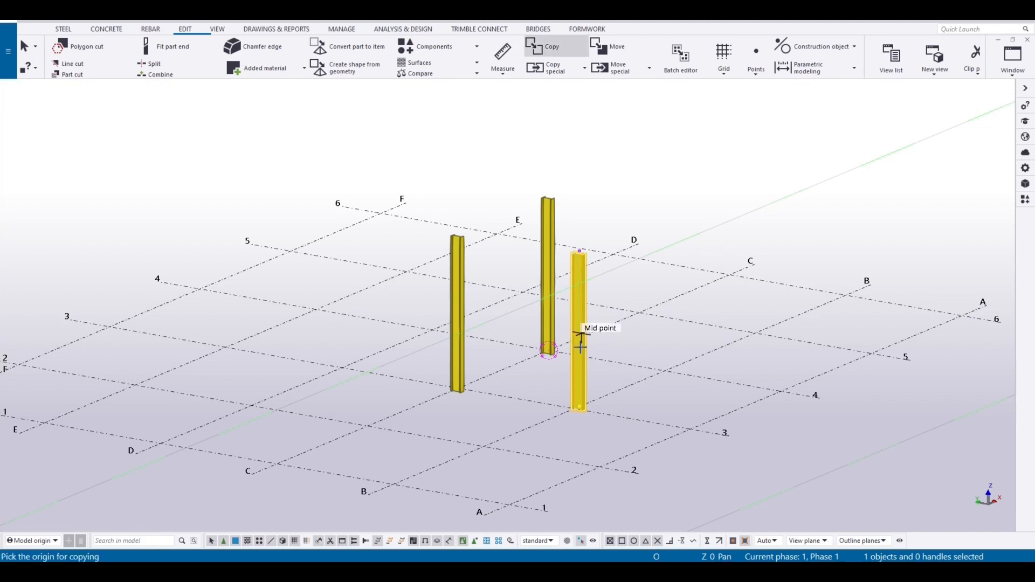
click(753, 335)
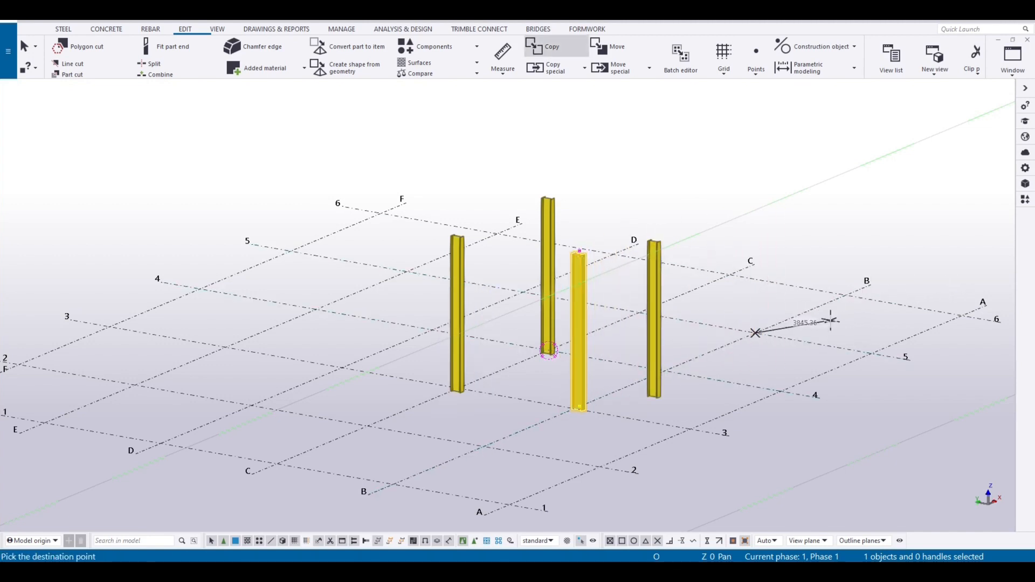
key(Escape)
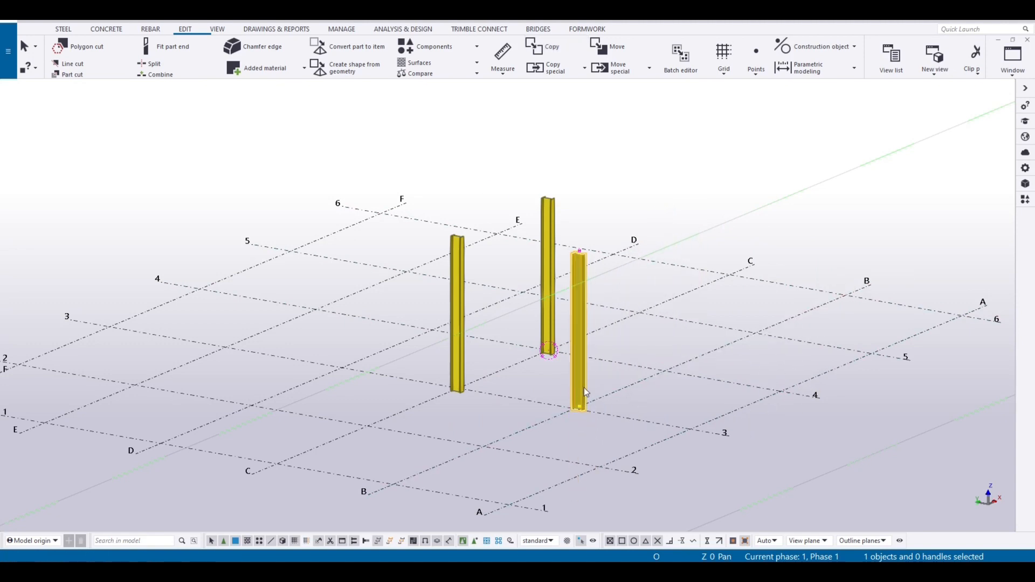
click(633, 337)
Copy the column at grid intersection B/3 to B/5, using its base point as the origin
click(585, 361)
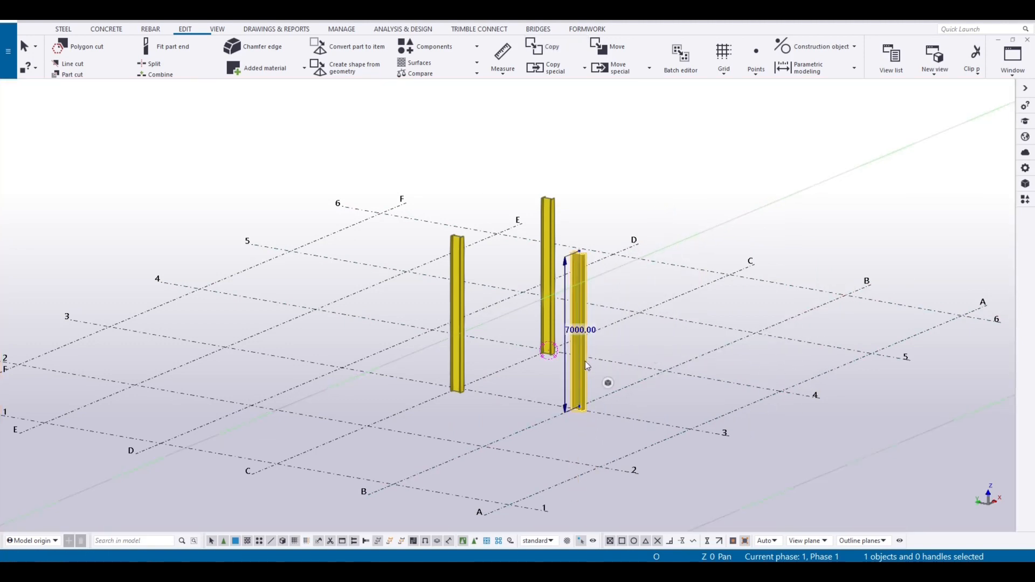
key(ctrl+c)
click(580, 408)
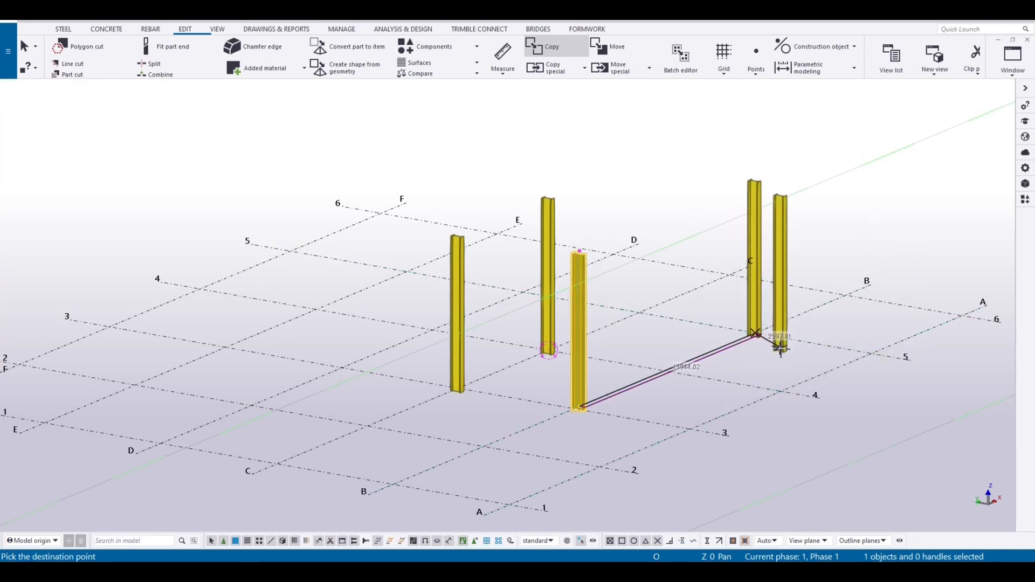
key(Escape)
Change the profile of the column at grid intersection B/5 to HEA400 and apply the modification
mouse_move(753, 364)
ctrl+middle_down()
mouse_move(774, 358)
mouse_move(689, 377)
mouse_move(603, 372)
ctrl+middle_up()
scroll(615, 319, up, 4)
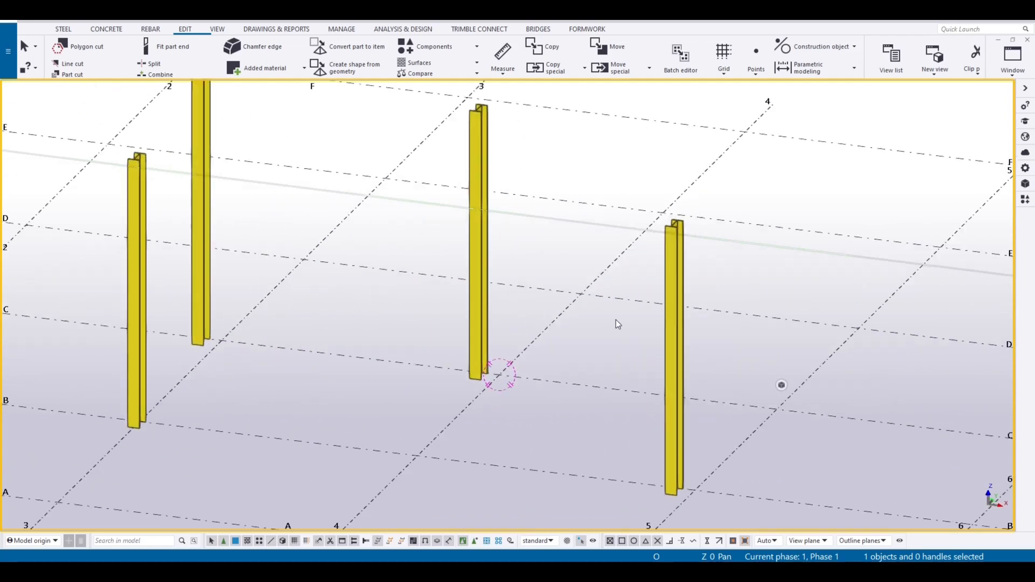
click(676, 286)
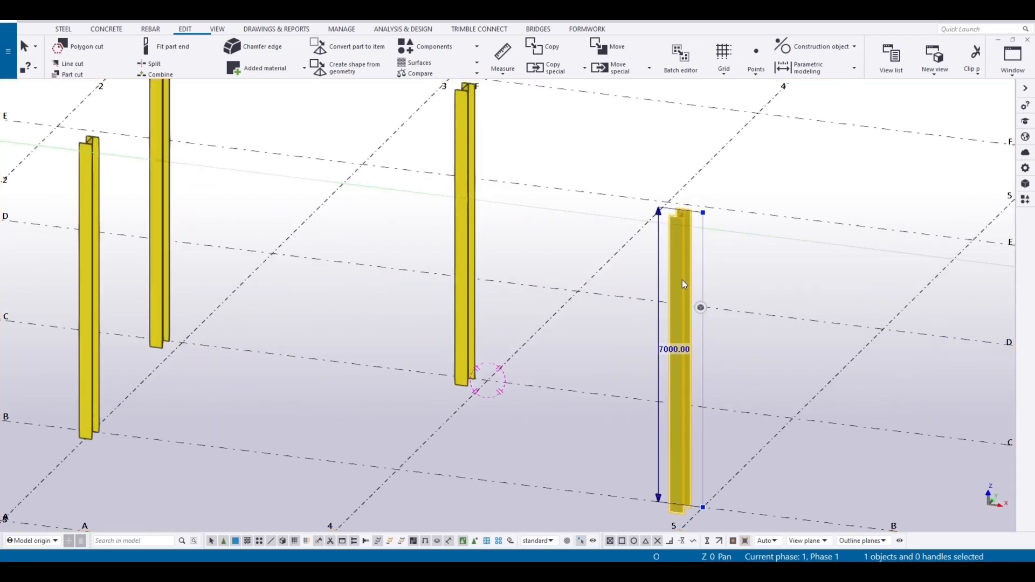
double_click(681, 280)
click(1006, 160)
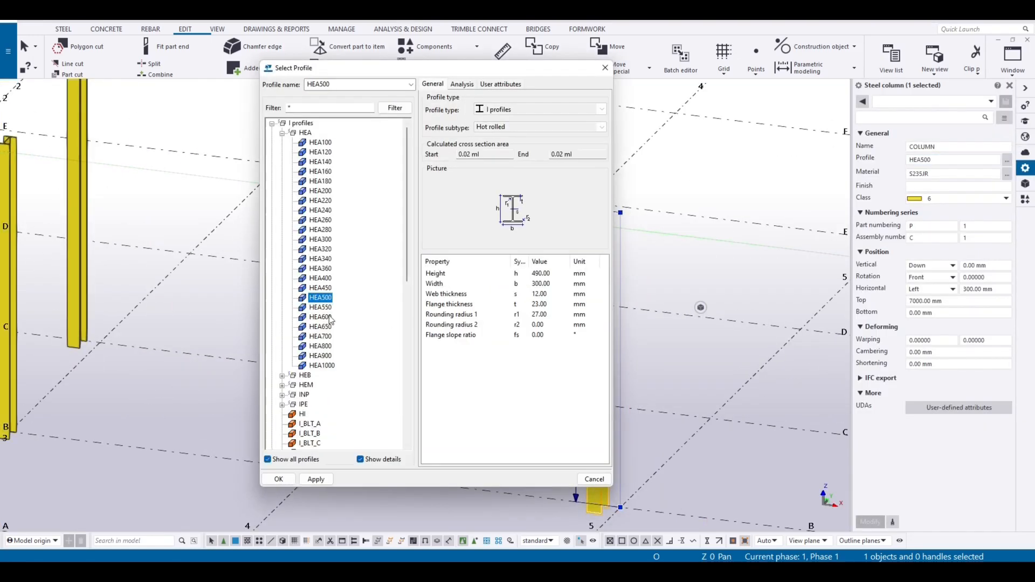
click(322, 278)
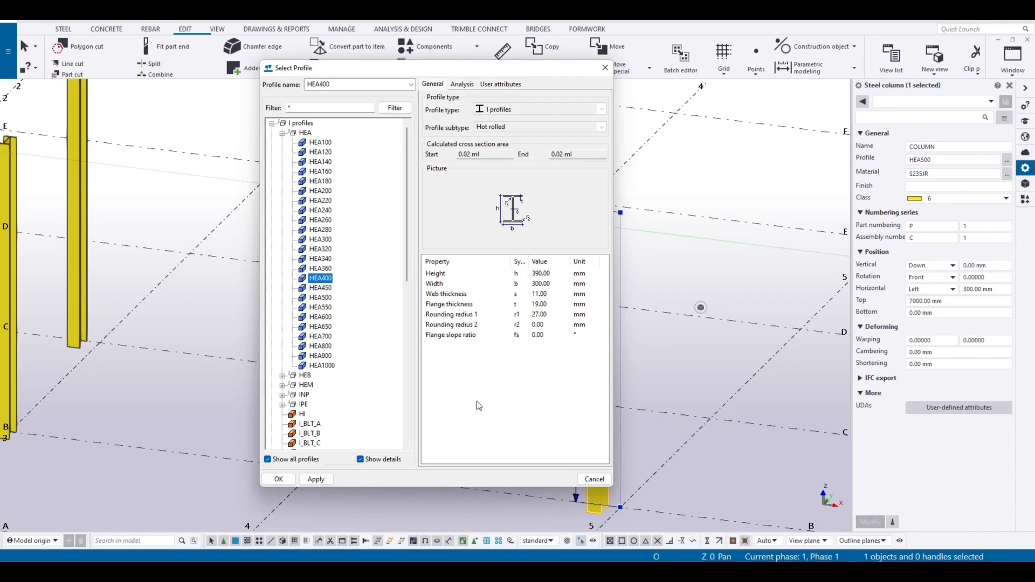
click(315, 478)
click(289, 479)
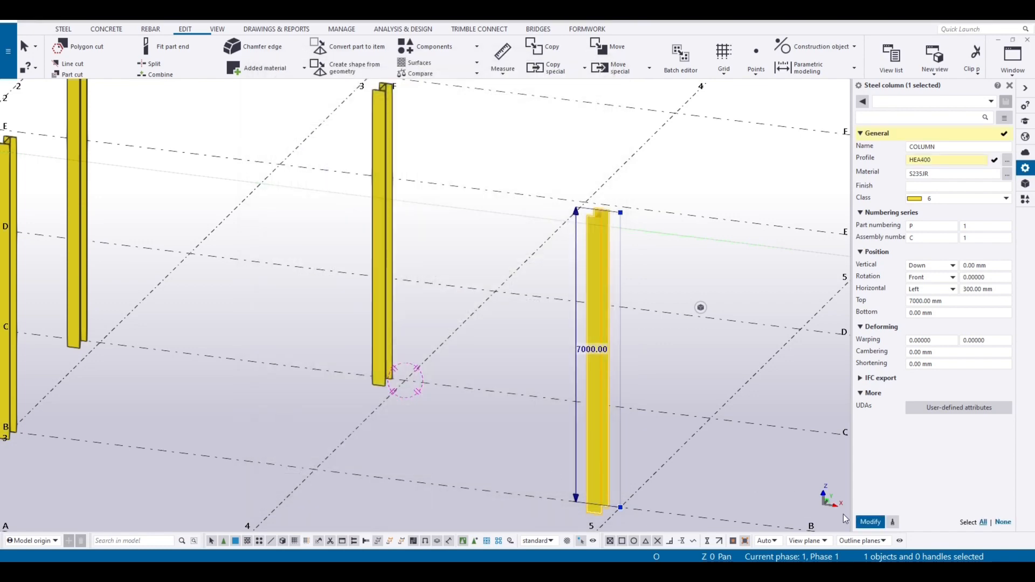
click(863, 516)
Set the B/5 column's class to 7 and its start warping angle to 180, applying both changes
click(984, 200)
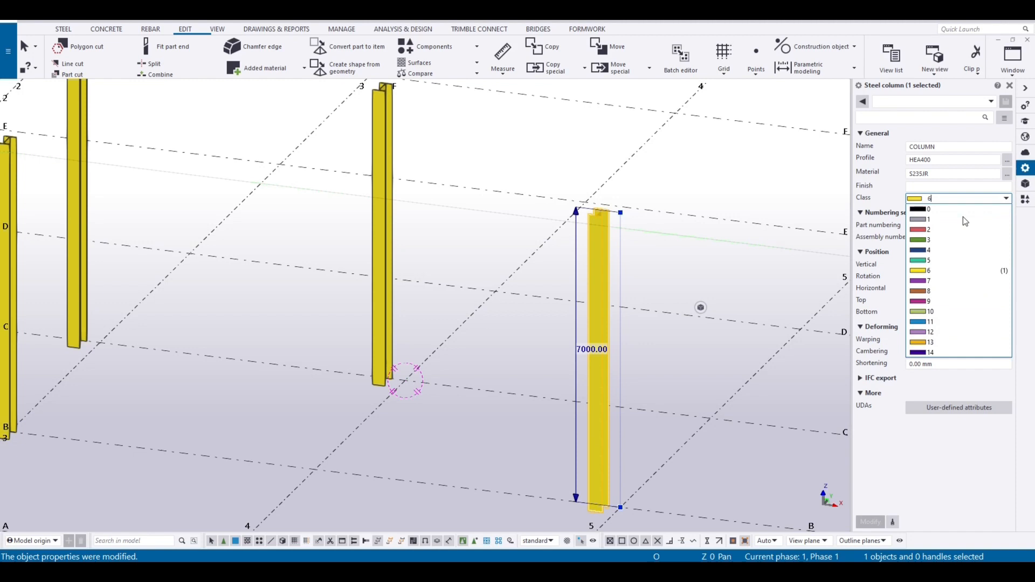
click(944, 286)
click(869, 521)
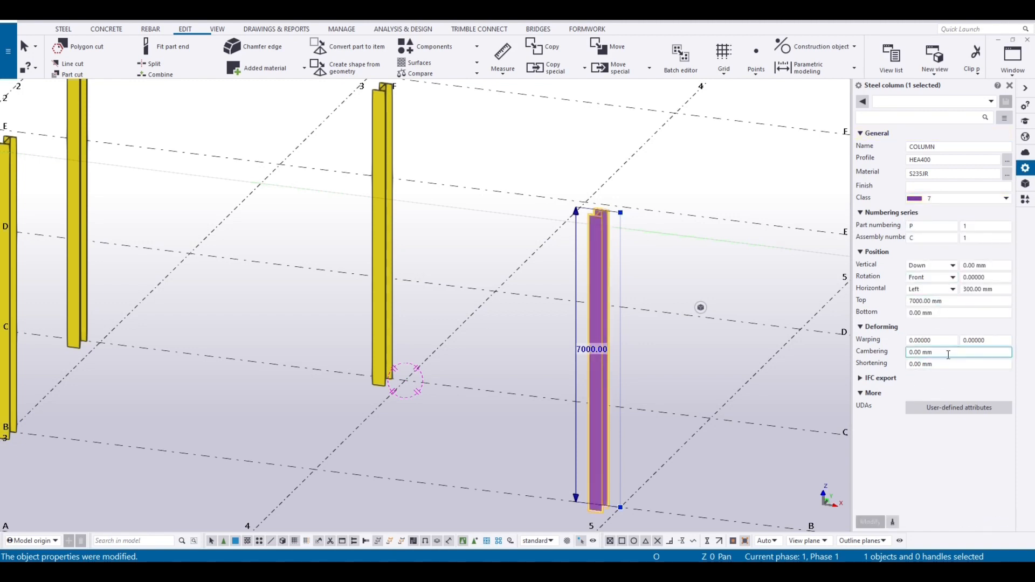
triple_click(937, 340)
text(180)
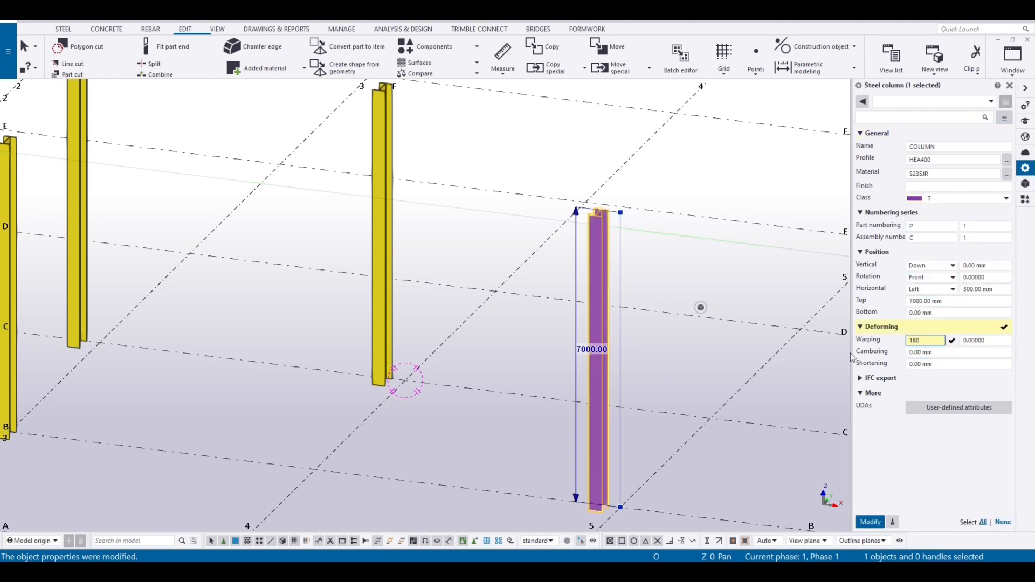
key(Return)
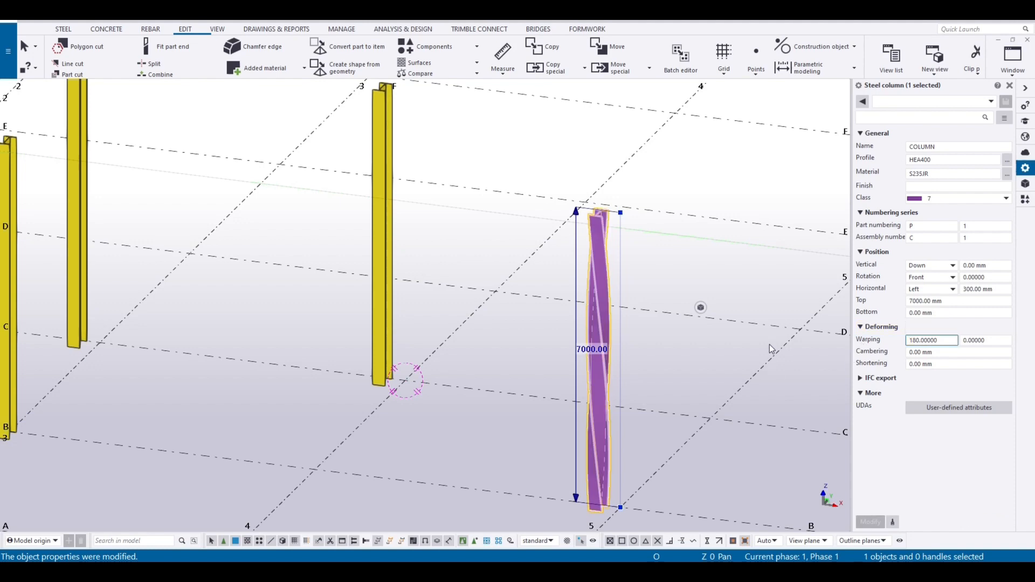
click(721, 281)
Set the C/4 column's start warping angle to 240 and its class to 5, applying both changes
mouse_move(721, 281)
ctrl+middle_down()
mouse_move(668, 312)
mouse_move(694, 314)
mouse_move(604, 317)
mouse_move(526, 270)
ctrl+middle_up()
click(534, 262)
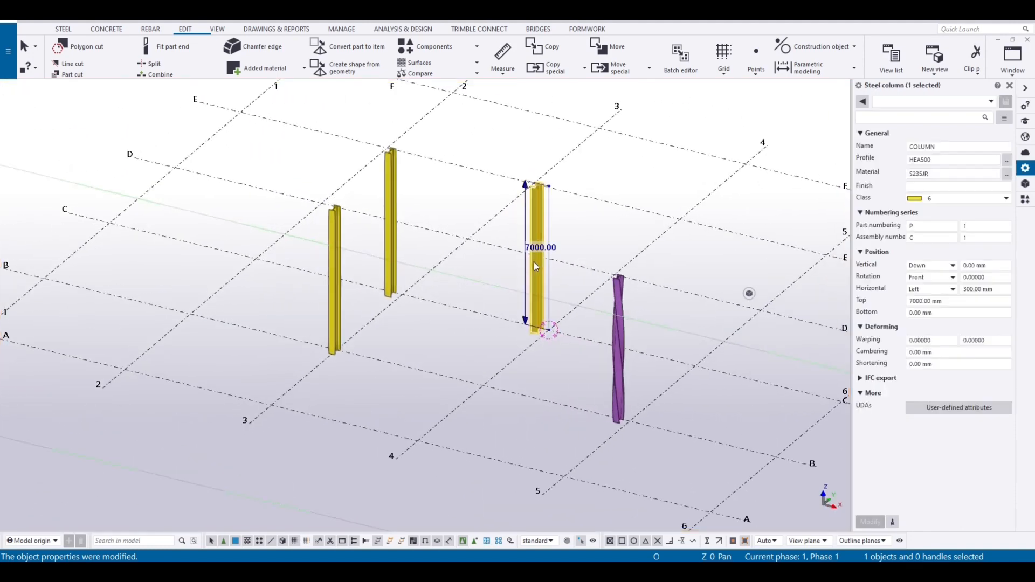
drag(935, 340, 859, 362)
text(240)
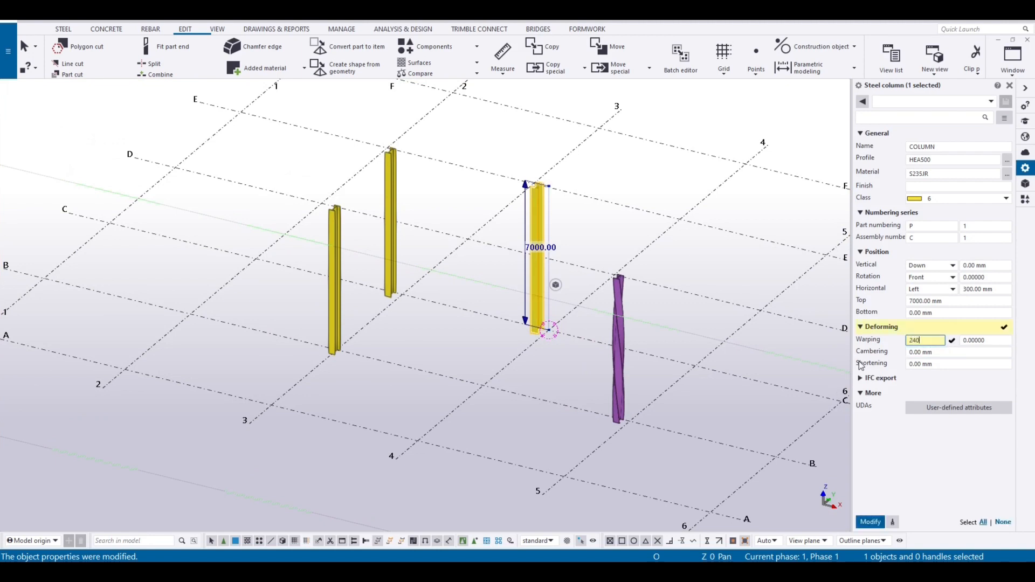
key(Return)
click(936, 199)
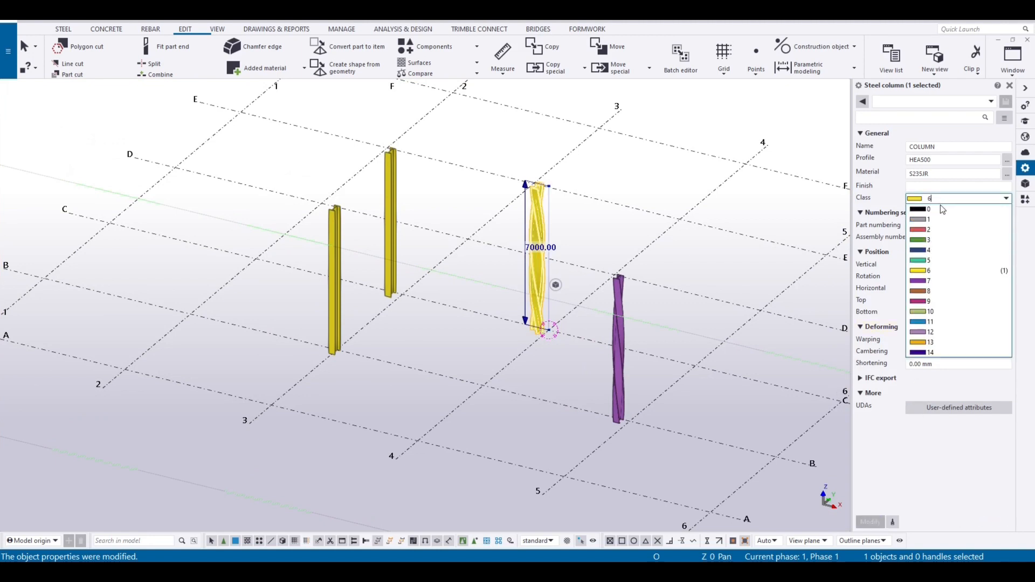
click(940, 260)
click(870, 521)
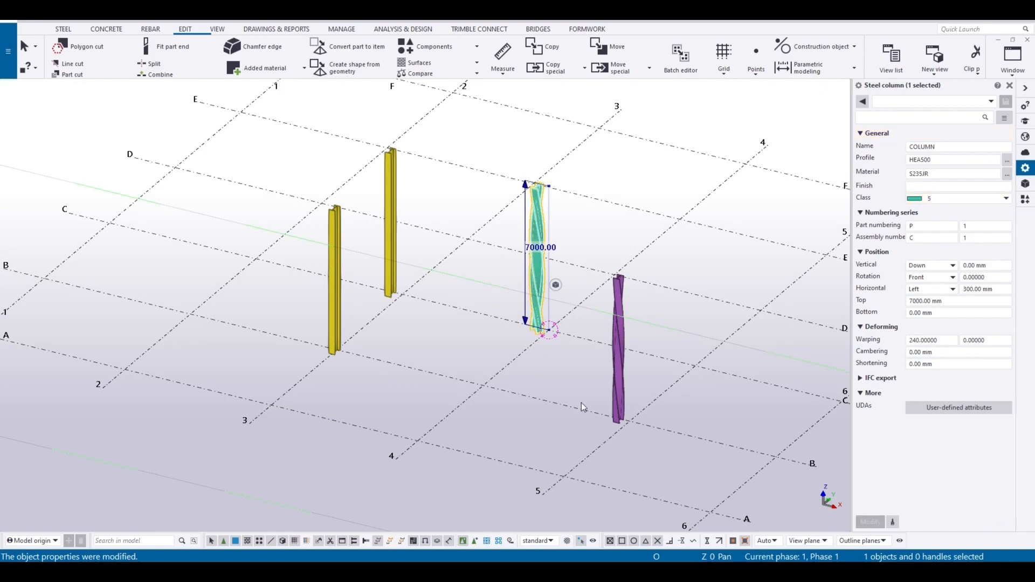
click(546, 373)
Compare the properties of the two straight columns on grid line 3 with those of the warped column at B/5
ctrl+middle_drag(528, 365, 598, 331)
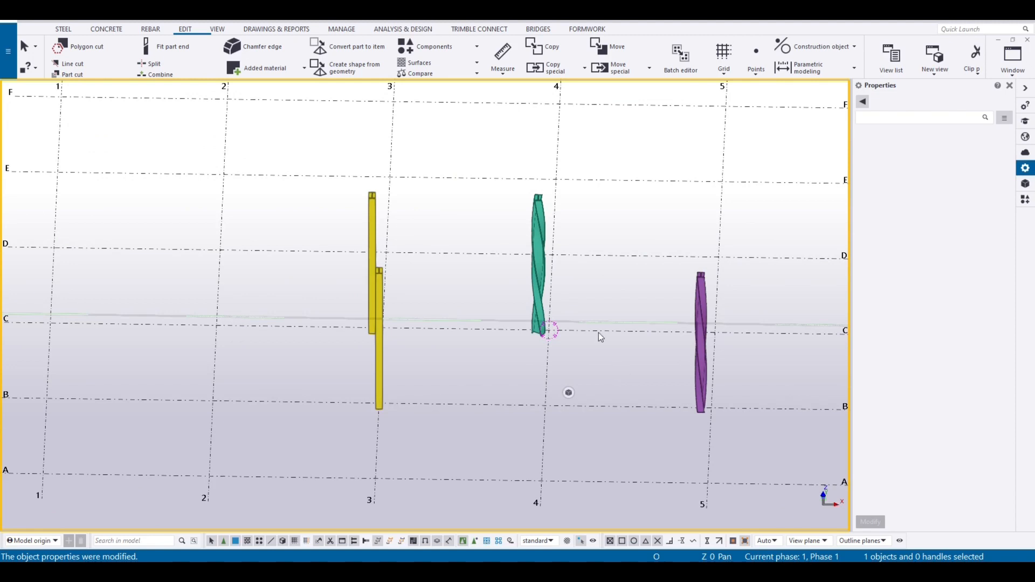
click(368, 212)
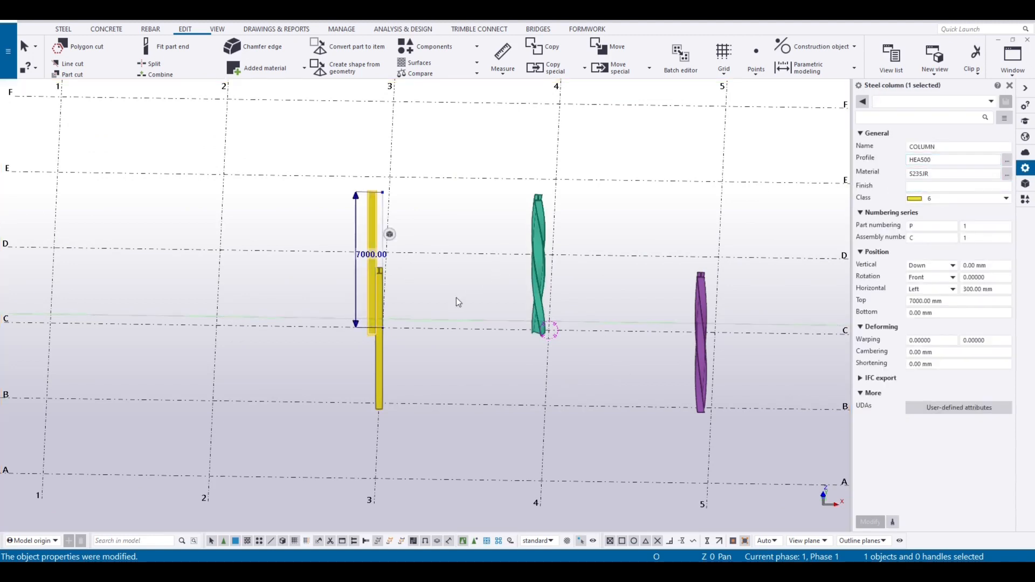
click(378, 378)
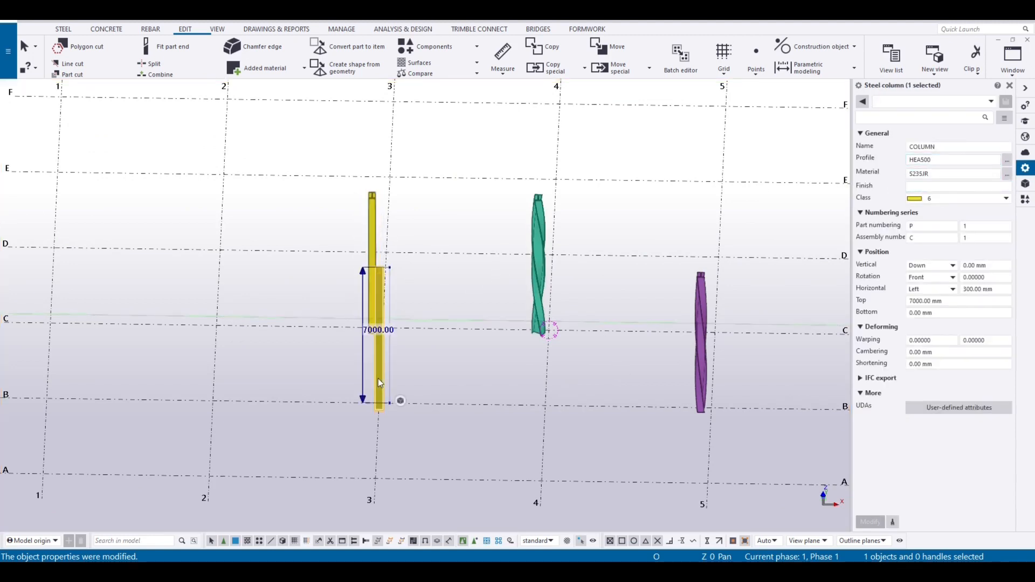
click(699, 361)
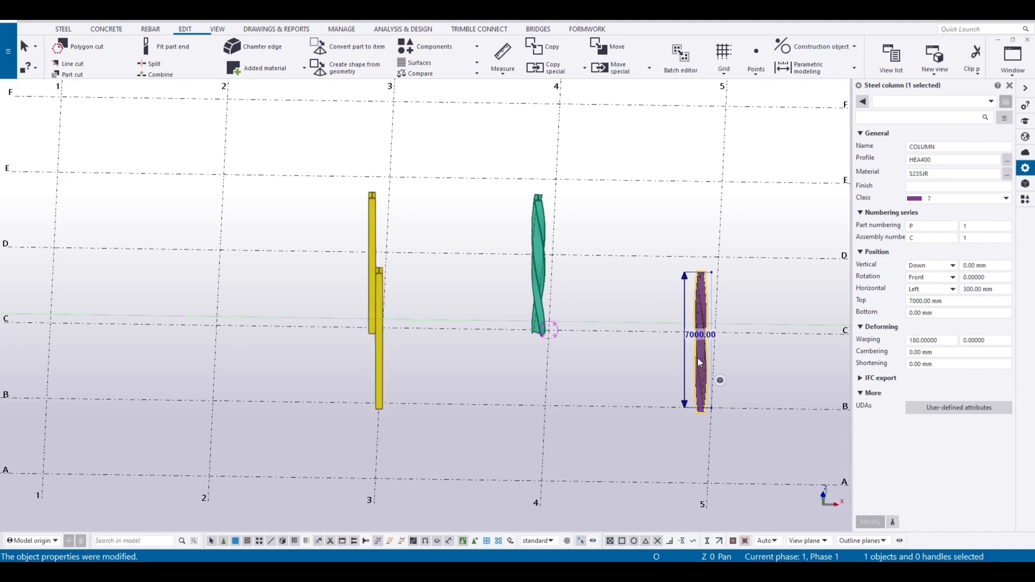
click(918, 340)
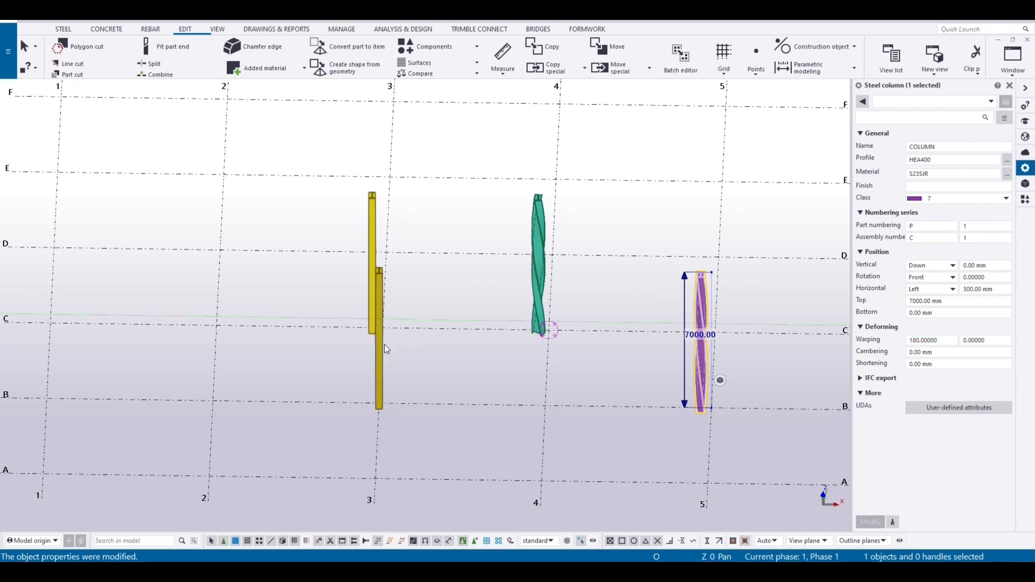
ctrl+middle_drag(390, 350, 418, 337)
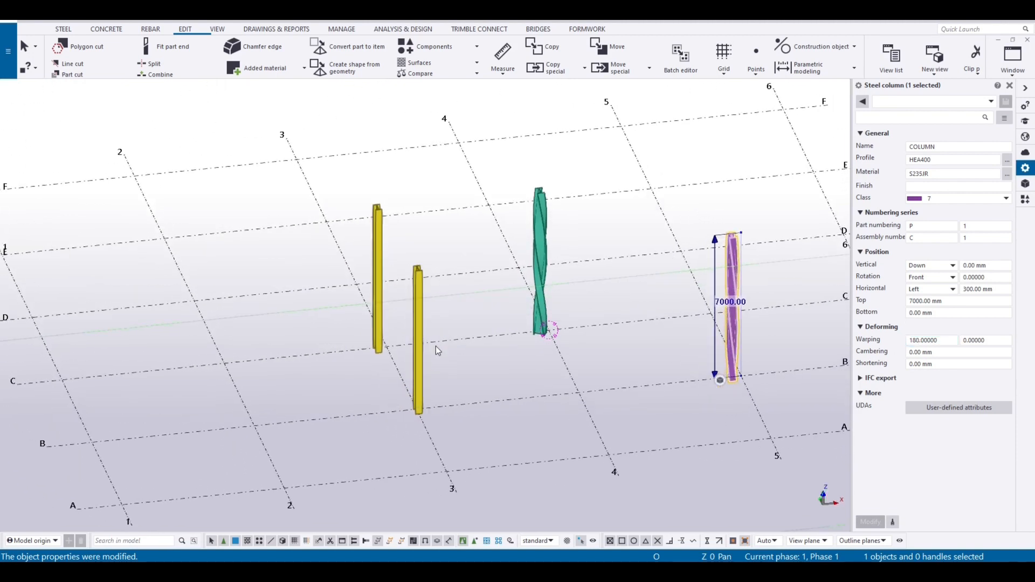
Copy the properties of the B/5 column, excluding the end warping angle, to the straight column at B/3 and apply the modification
click(417, 329)
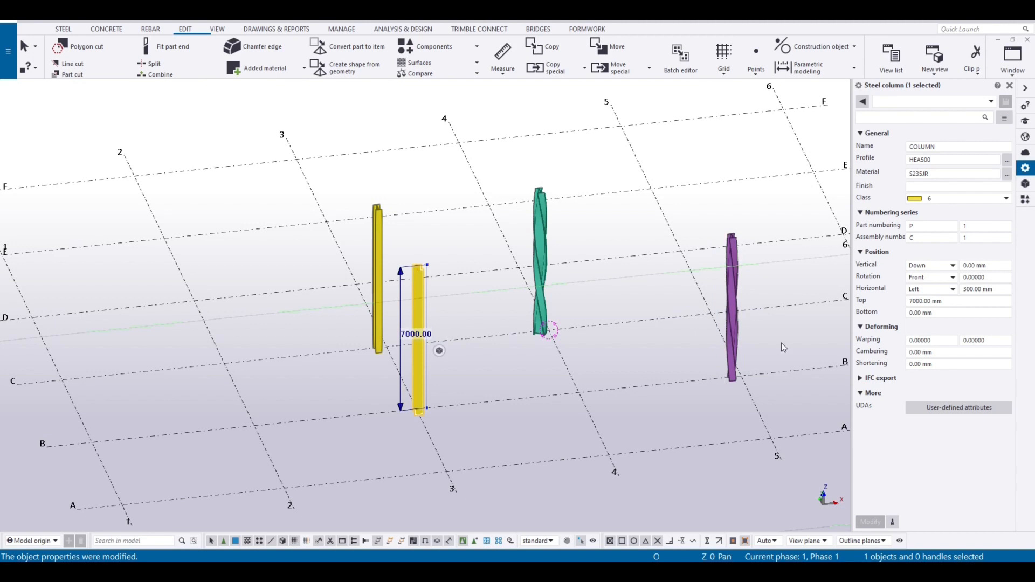
click(642, 350)
click(731, 329)
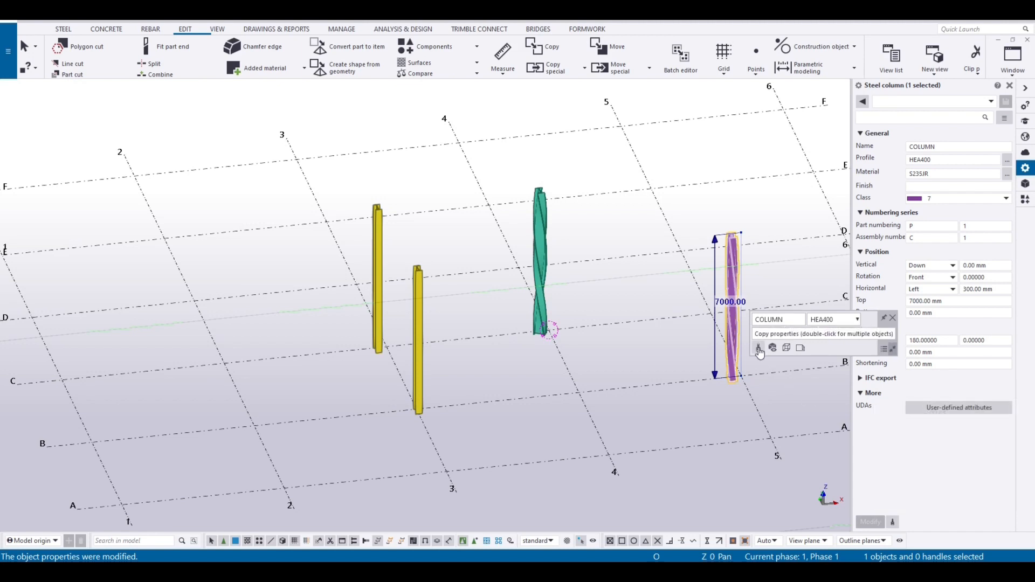
click(893, 522)
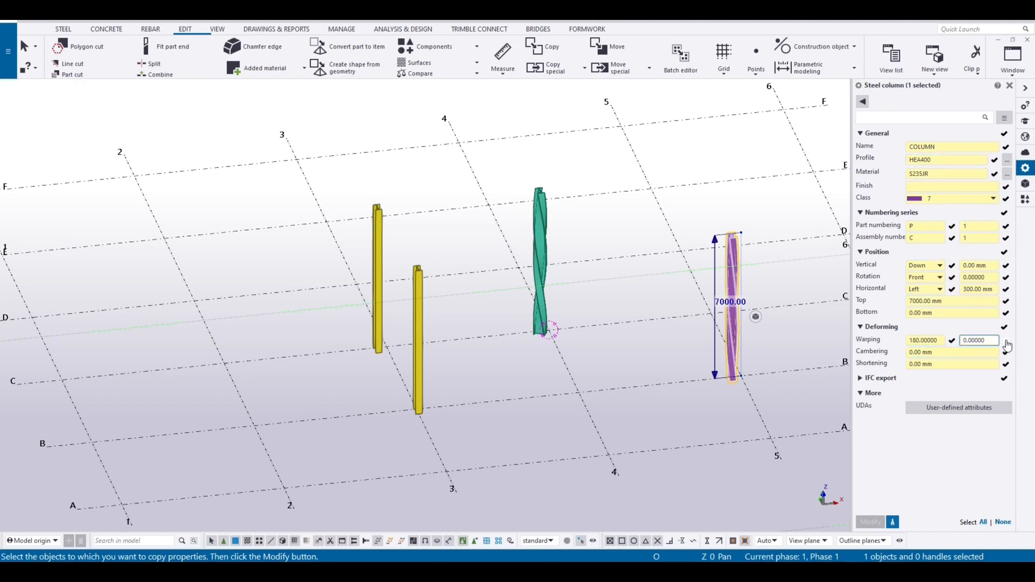
click(1005, 341)
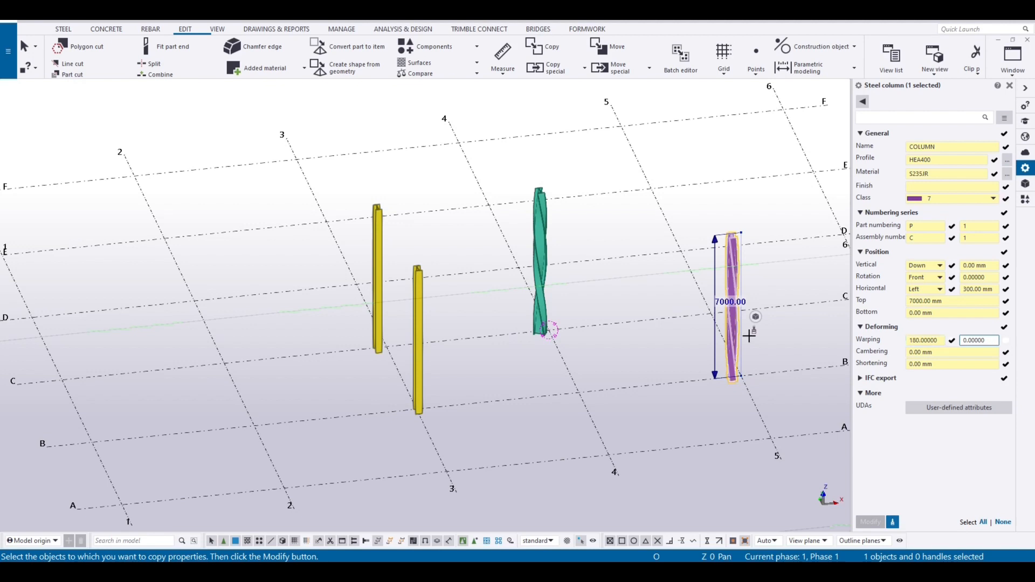
click(416, 354)
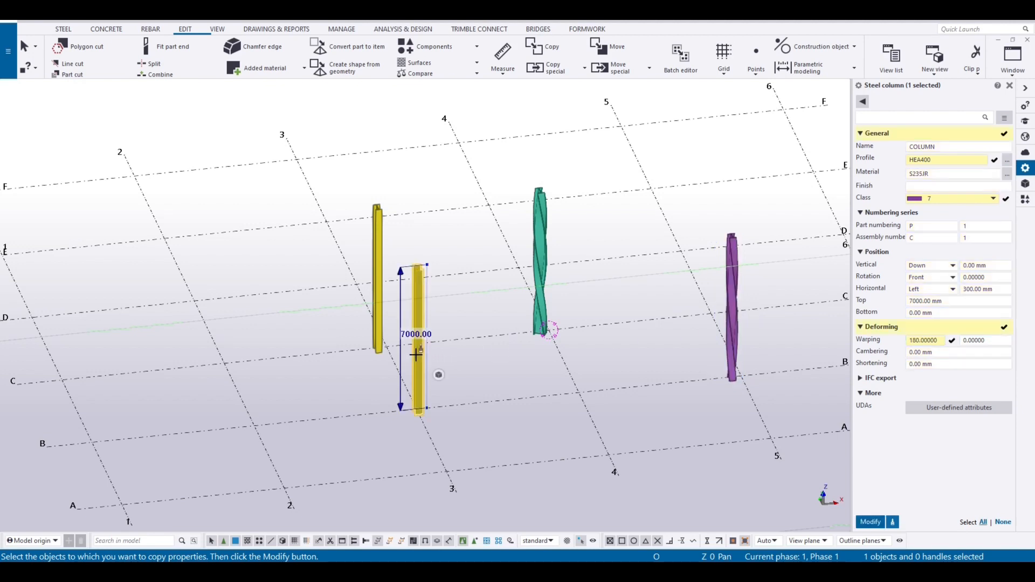
click(870, 522)
scroll(444, 355, up, 3)
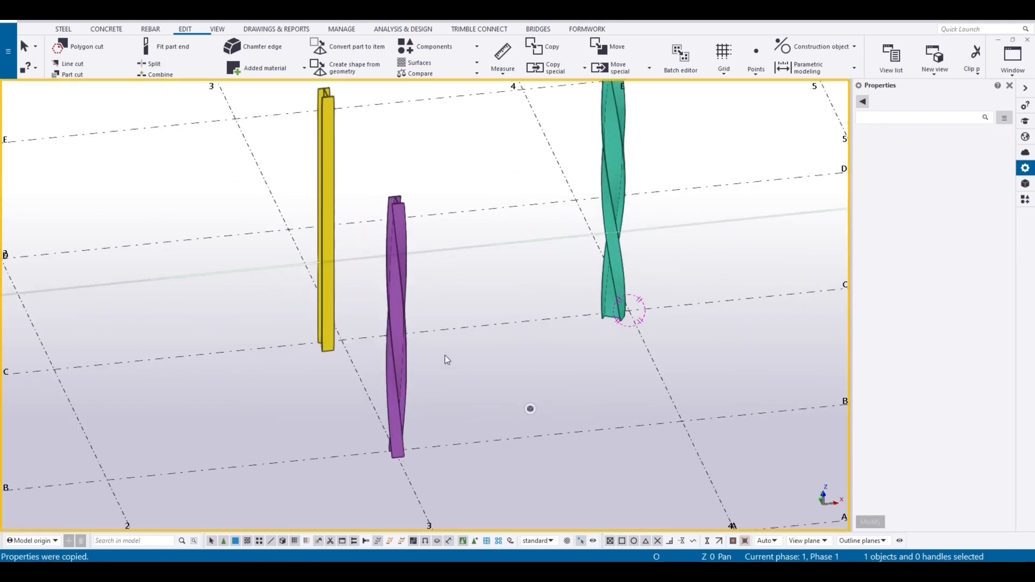
scroll(423, 363, down, 3)
Copy the properties of the B/3 column, excluding the start warping angle, to the column at C/3 and apply the modification
click(421, 363)
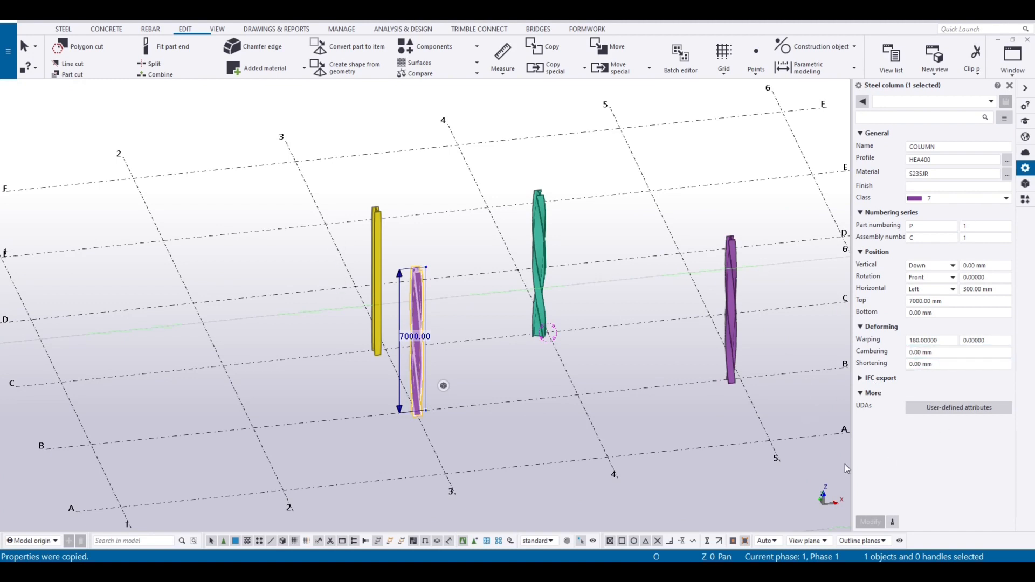
click(892, 523)
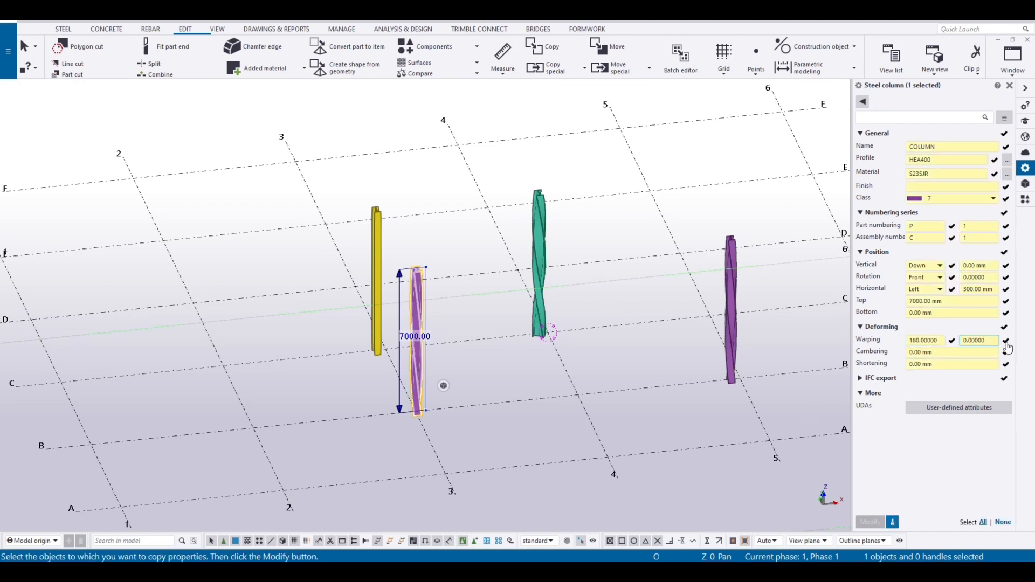
click(952, 341)
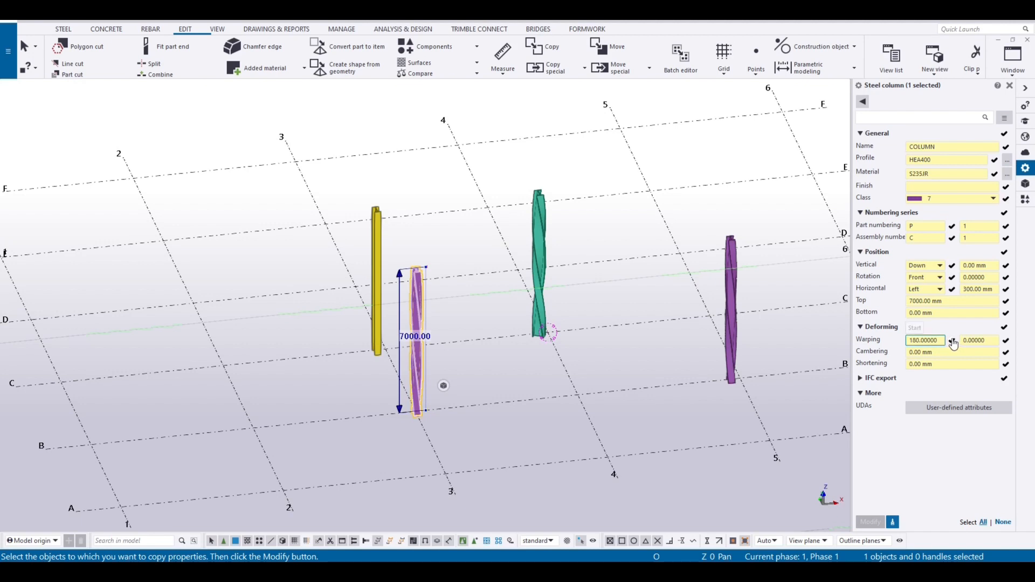
click(371, 250)
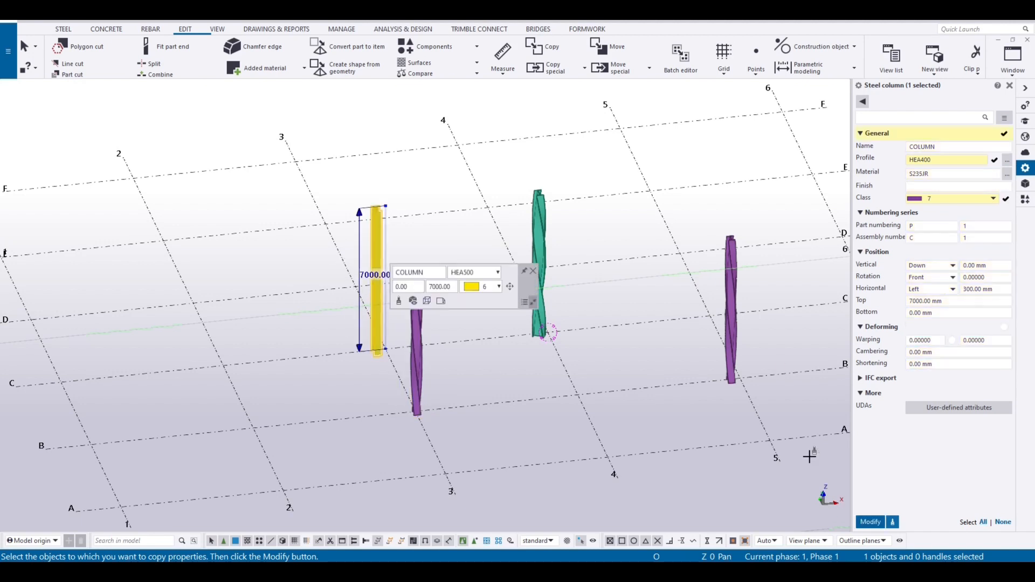
click(870, 521)
click(397, 227)
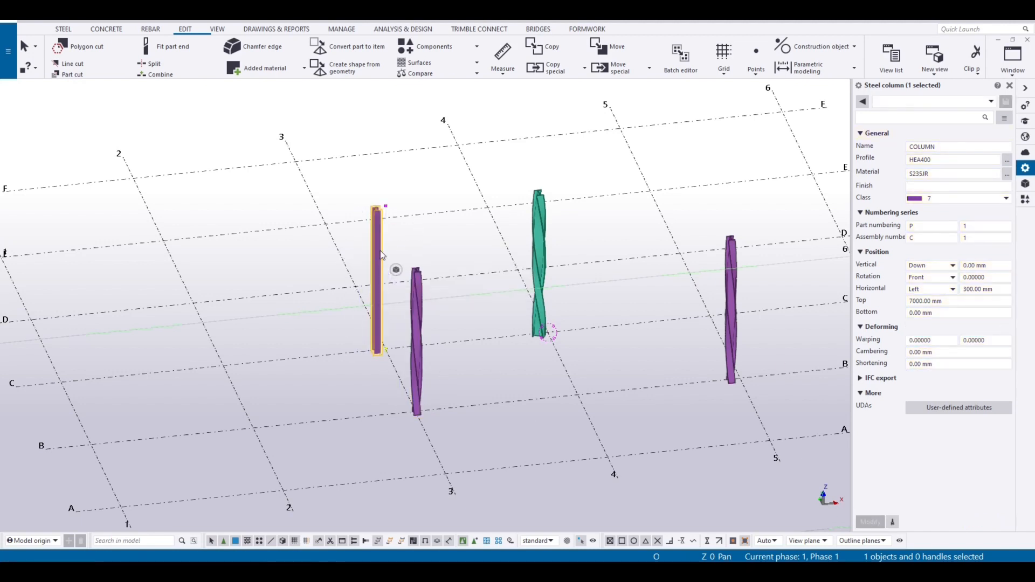
Examine the C/3 column from another angle and compare its shape and colour with the warped columns
scroll(381, 251, up, 2)
scroll(381, 251, up, 1)
ctrl+middle_drag(423, 261, 494, 273)
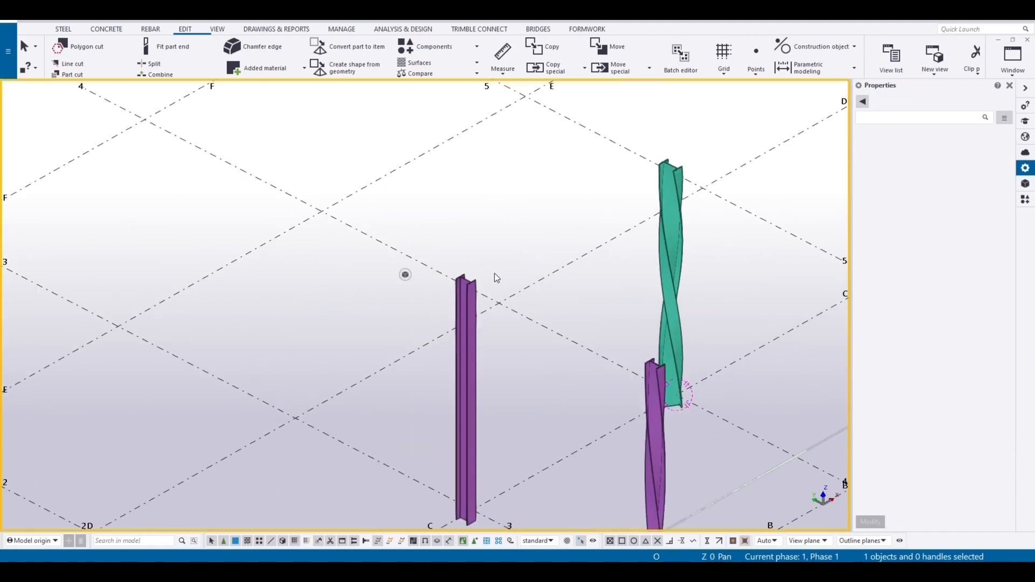
scroll(498, 280, down, 5)
middle_drag(643, 359, 600, 365)
scroll(448, 365, down, 2)
scroll(498, 318, up, 9)
scroll(524, 349, down, 6)
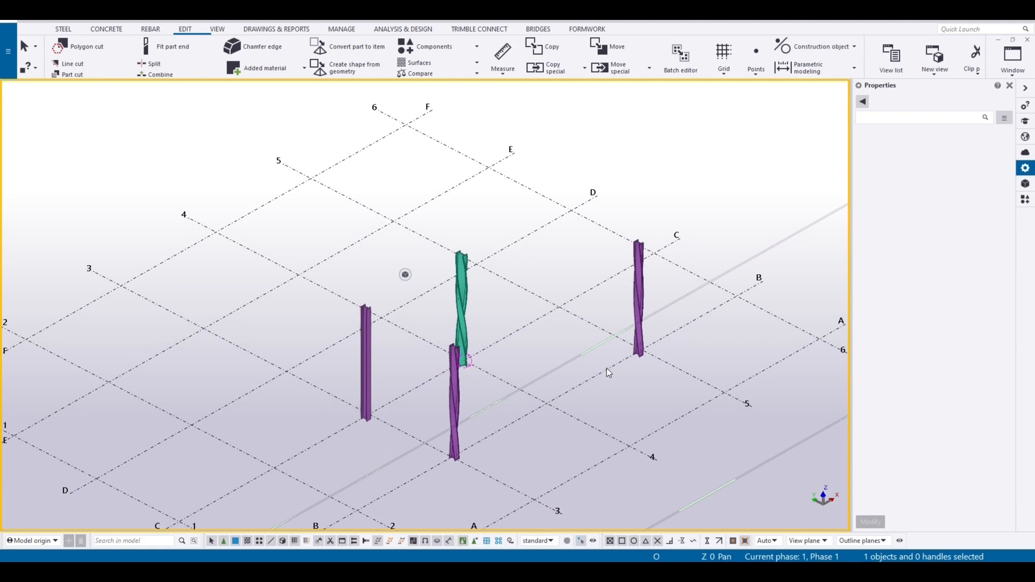